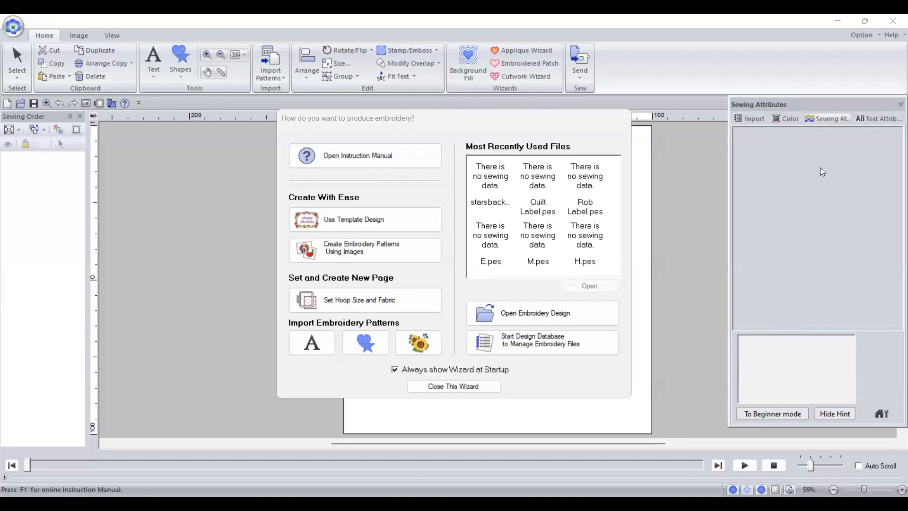
Dismiss the startup wizard, use the 200 x 200 mm (Quilt Frame) hoop size in the design settings, and switch the rulers to inches
left_click(474, 387)
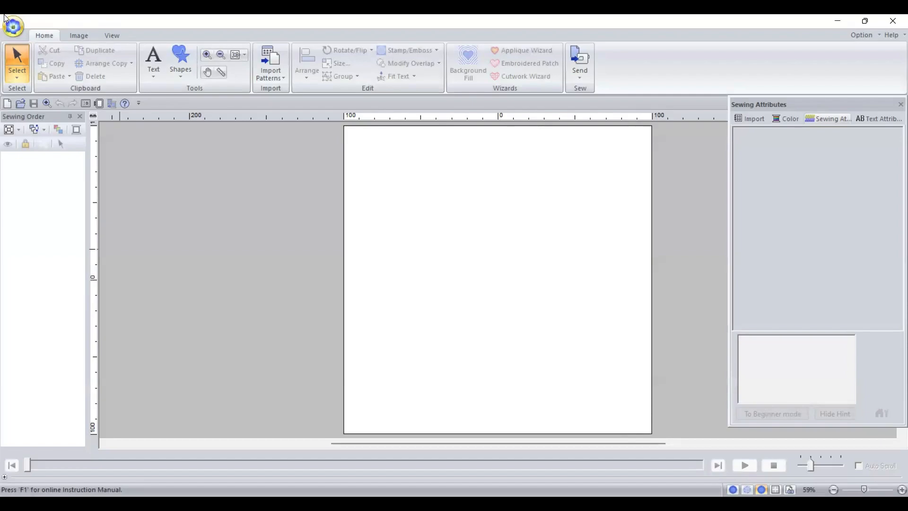
left_click(12, 28)
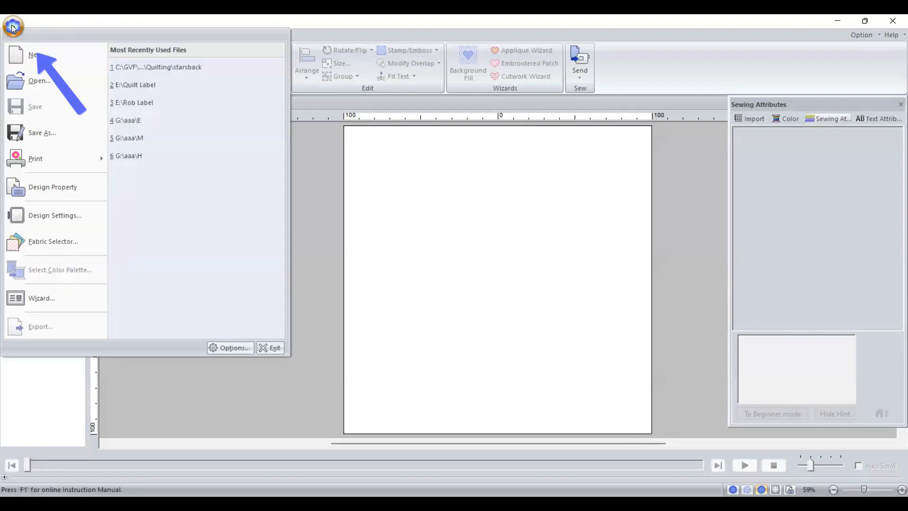
right_click(43, 215)
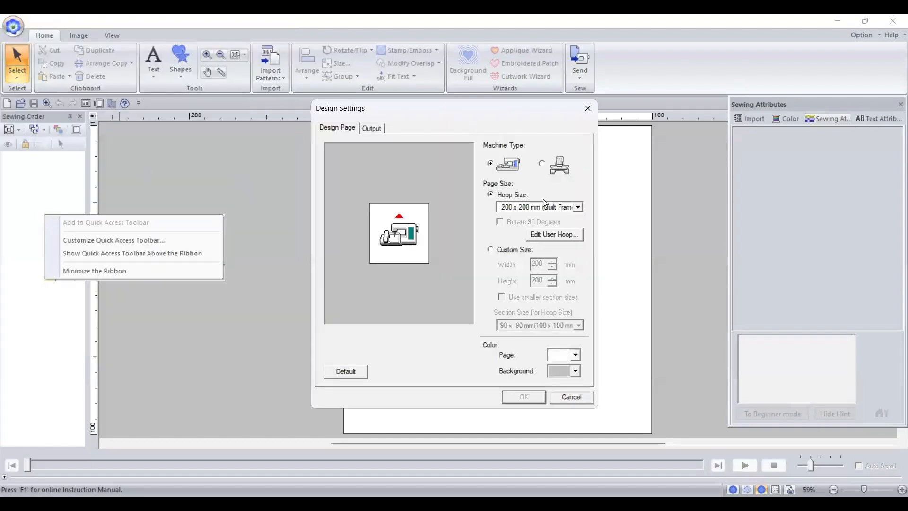
left_click(579, 207)
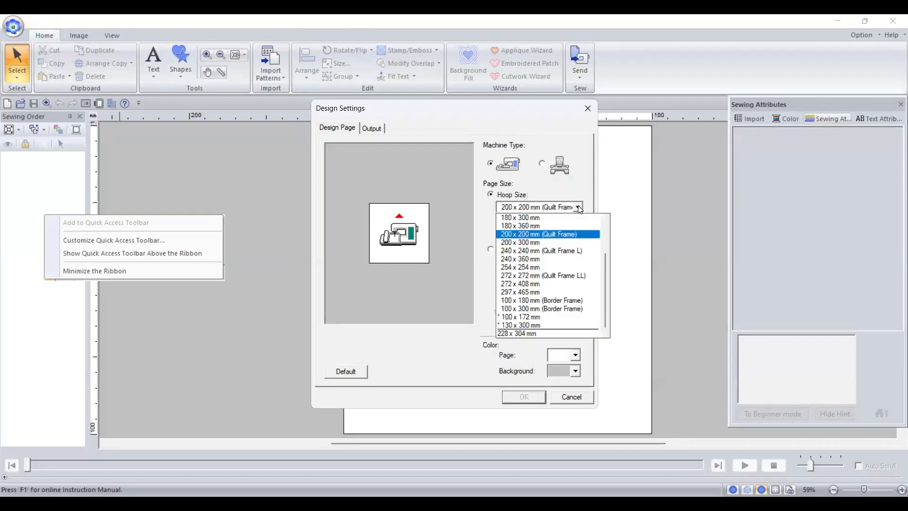
left_click(528, 400)
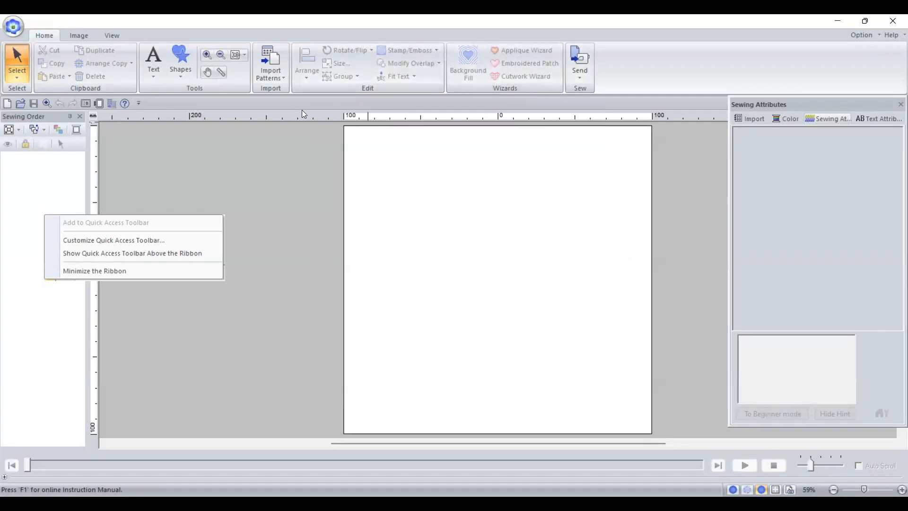
left_click(90, 115)
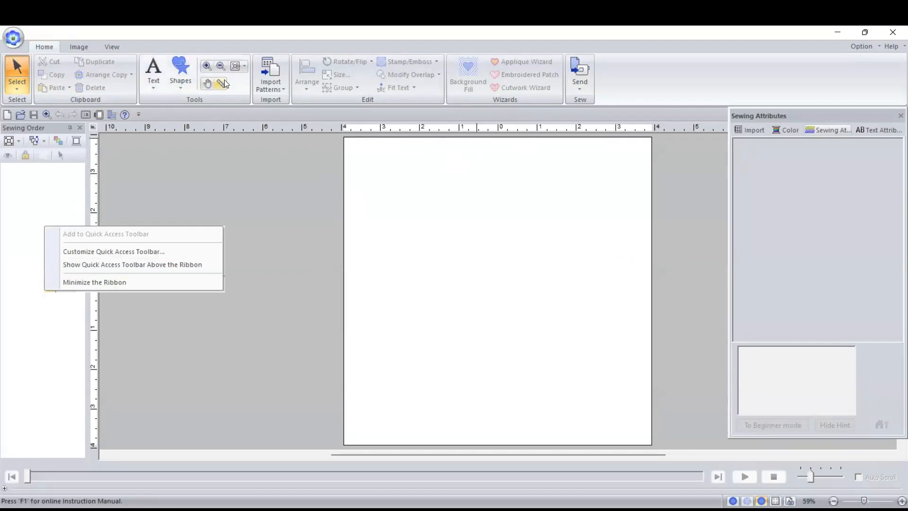
Draw a scalloped flower shape about 2.54 by 2.67 inches near the page centre and set its region to Not Sewn
left_click(180, 86)
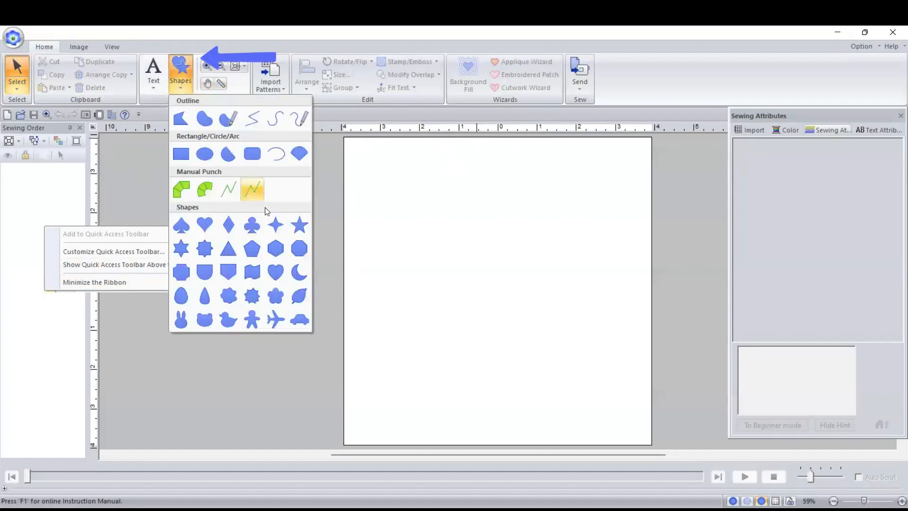
left_click(229, 295)
left_click_drag(461, 219, 558, 322)
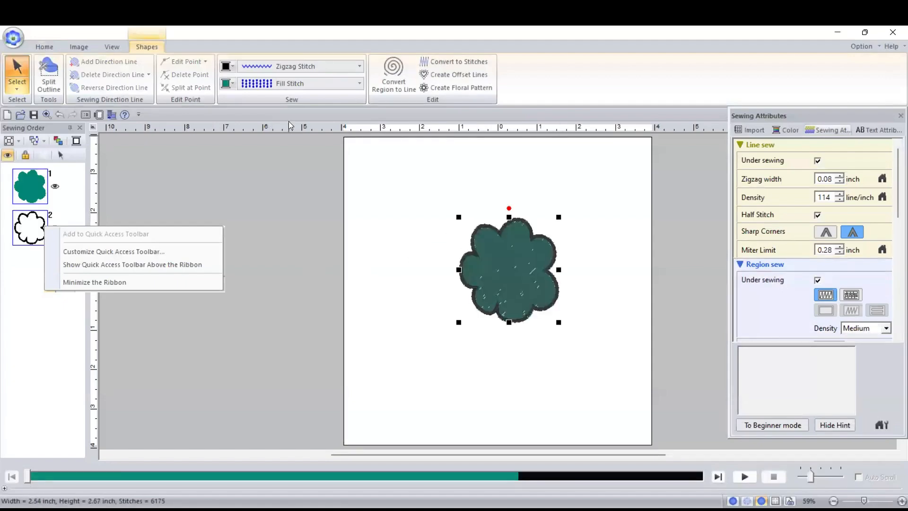
left_click(295, 84)
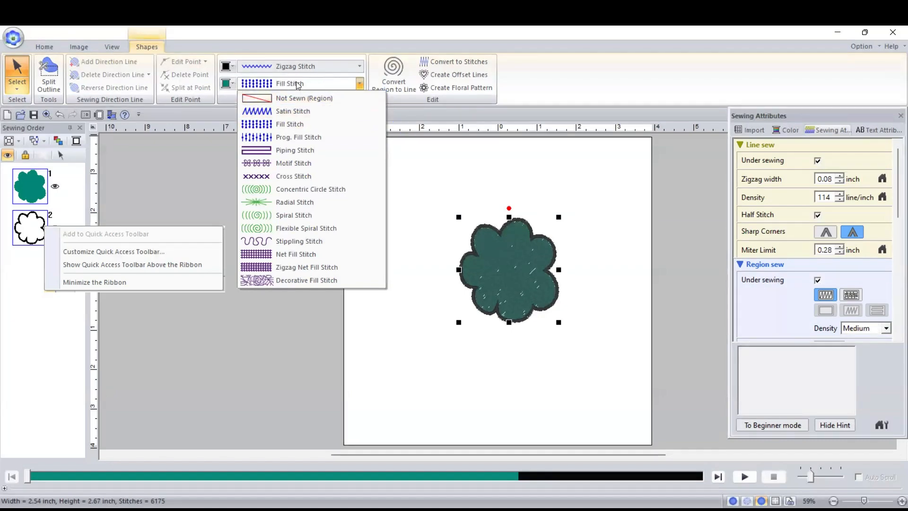
left_click(265, 98)
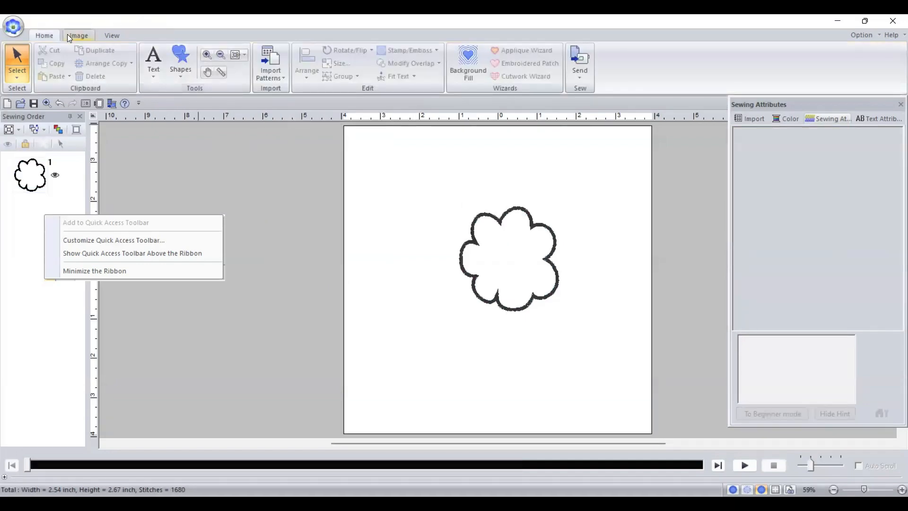
Start a background fill for the area surrounding the flower and continue with Decorative Fill as the fill type
left_click(470, 76)
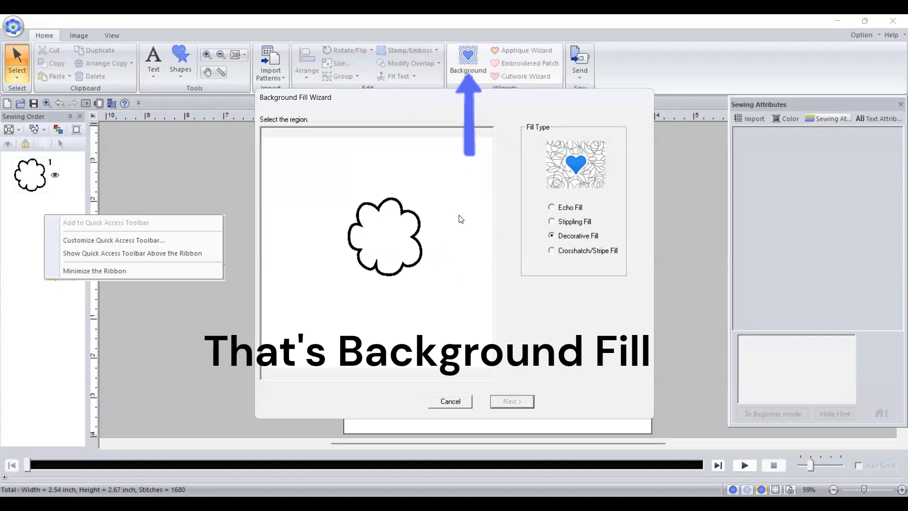
left_click(440, 310)
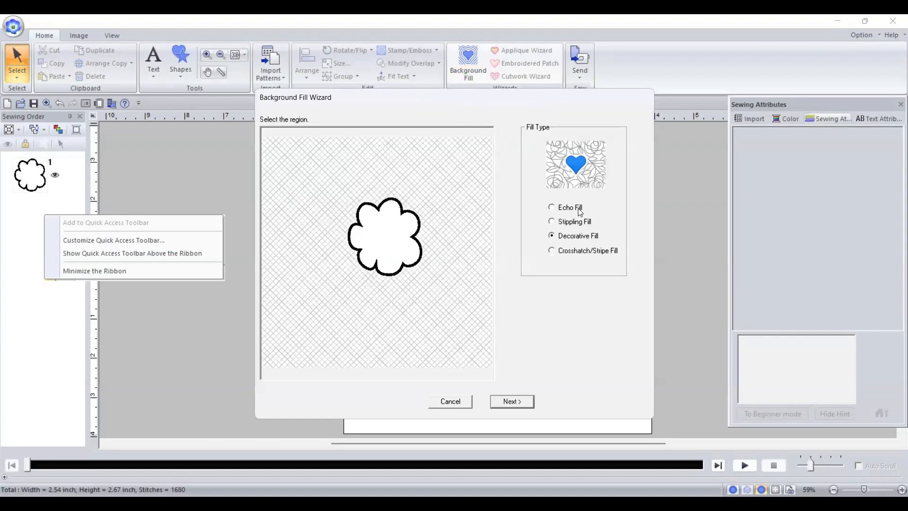
left_click(552, 208)
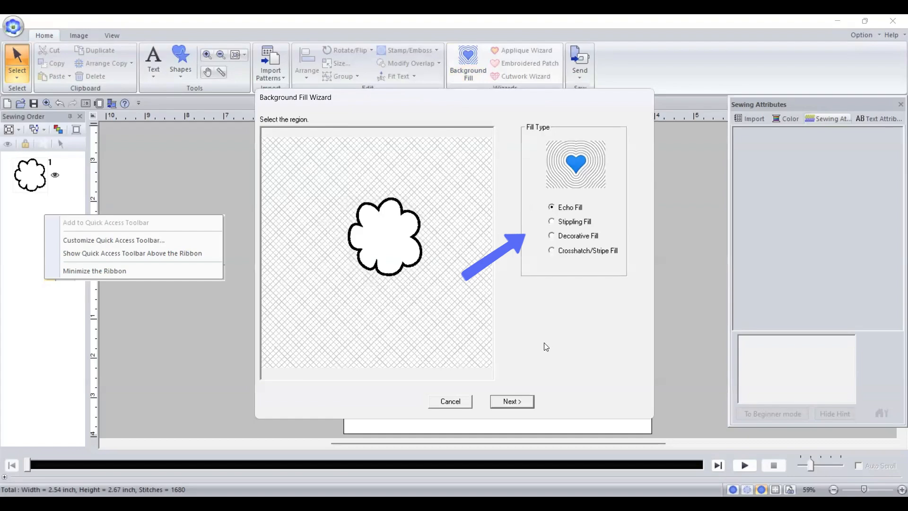
left_click(564, 226)
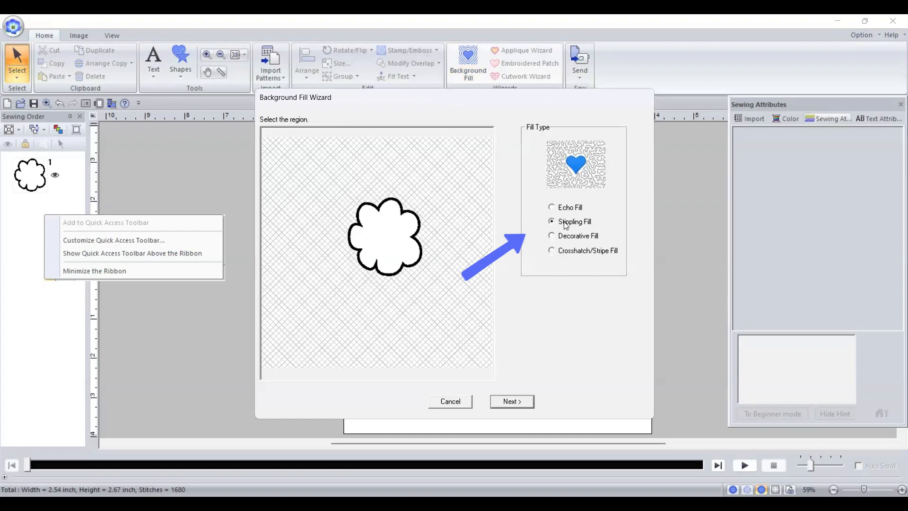
left_click(571, 241)
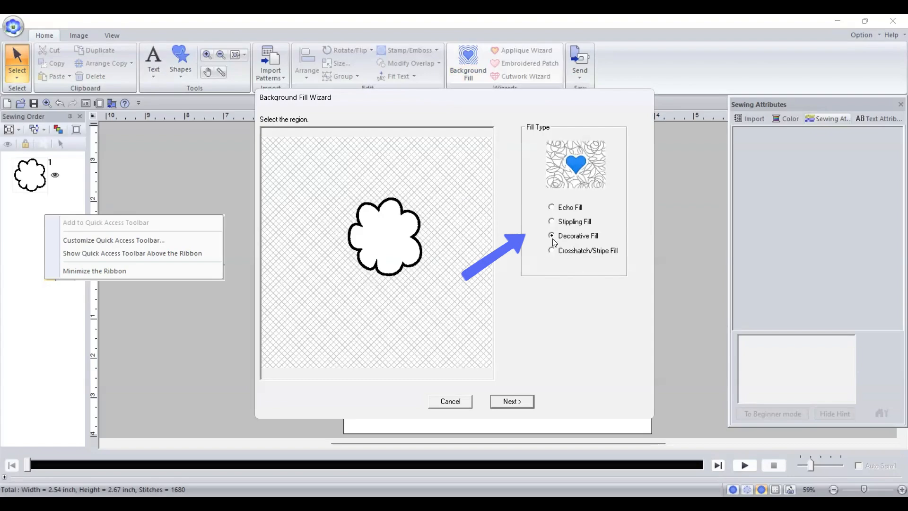
left_click(521, 398)
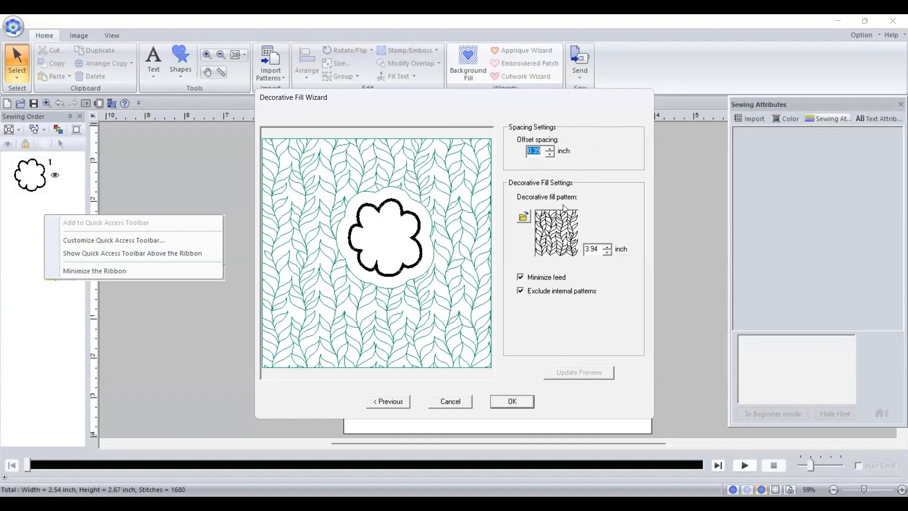
Browse the supplied decorative fill patterns and use df_pat051 for the background
left_click(523, 218)
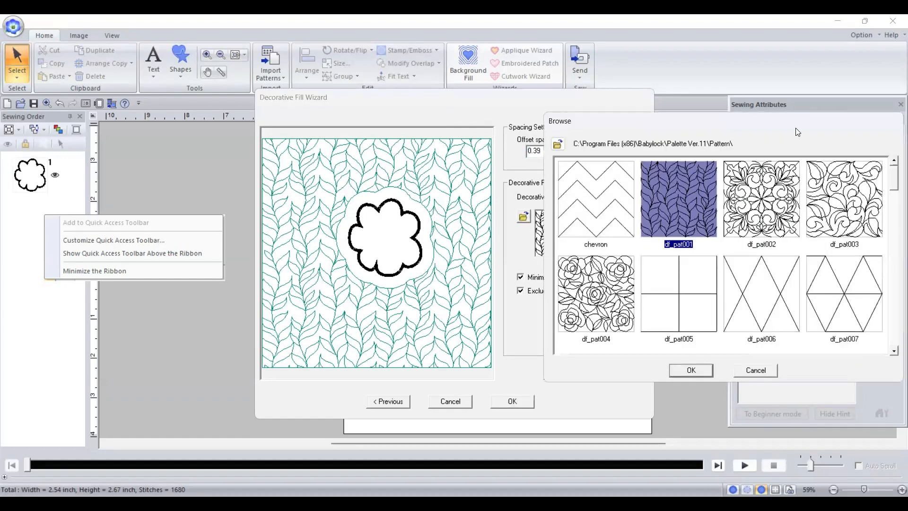
left_click_drag(894, 179, 895, 287)
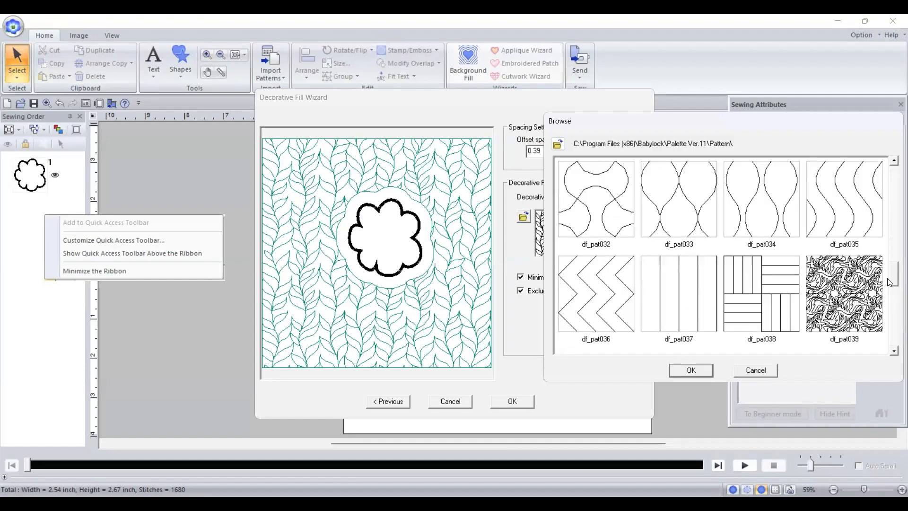
left_click(895, 313)
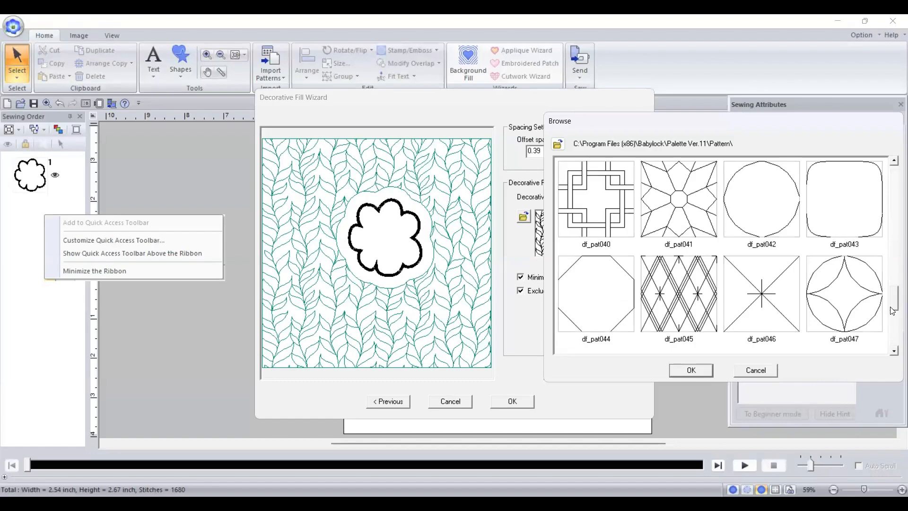
left_click(896, 327)
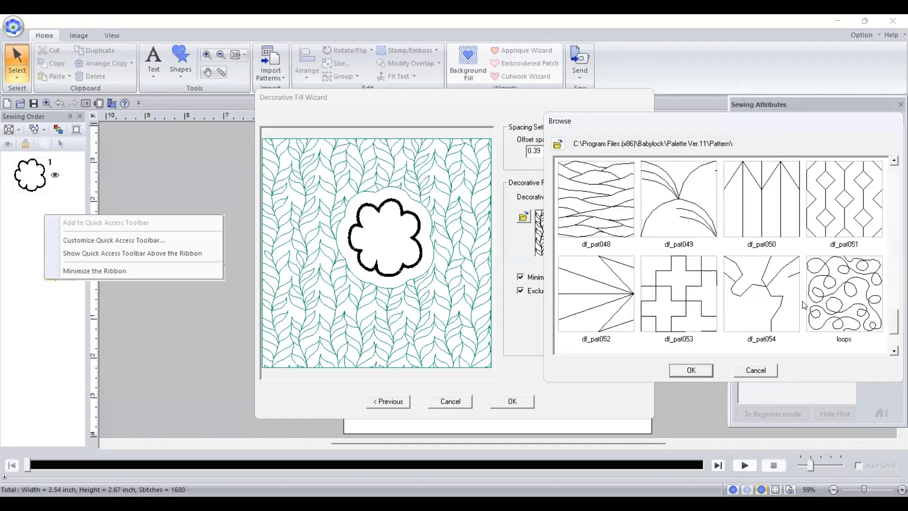
left_click_drag(895, 316, 895, 334)
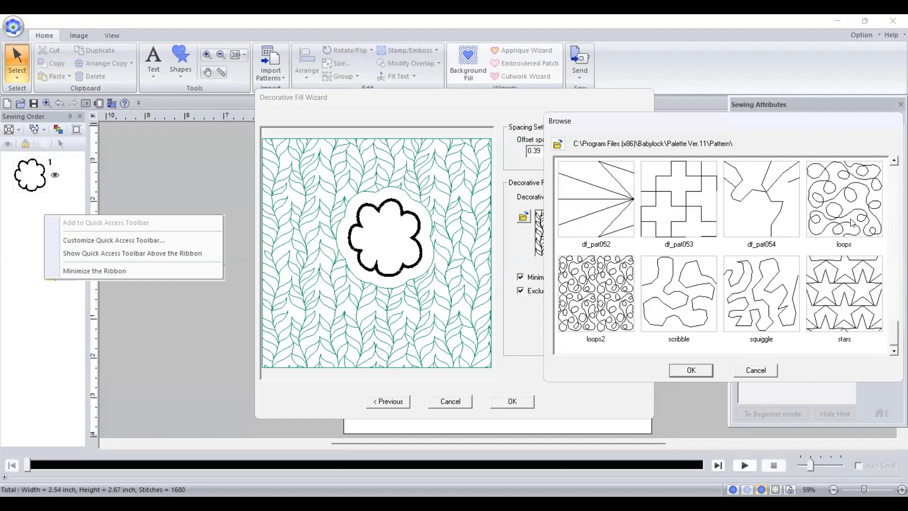
left_click(894, 221)
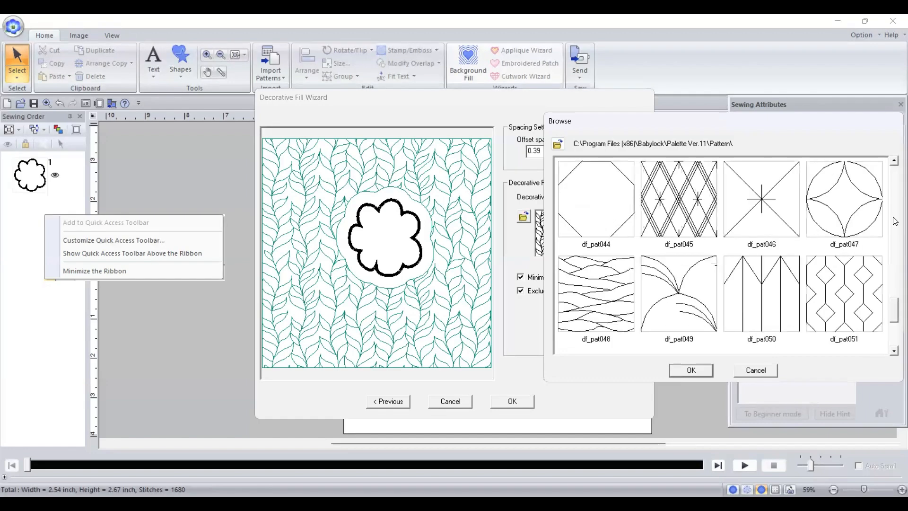
left_click(833, 274)
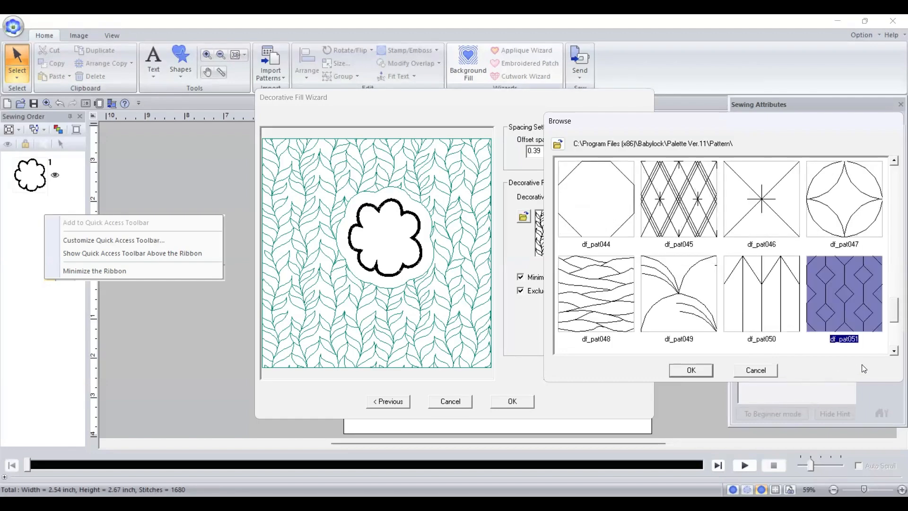
left_click(706, 373)
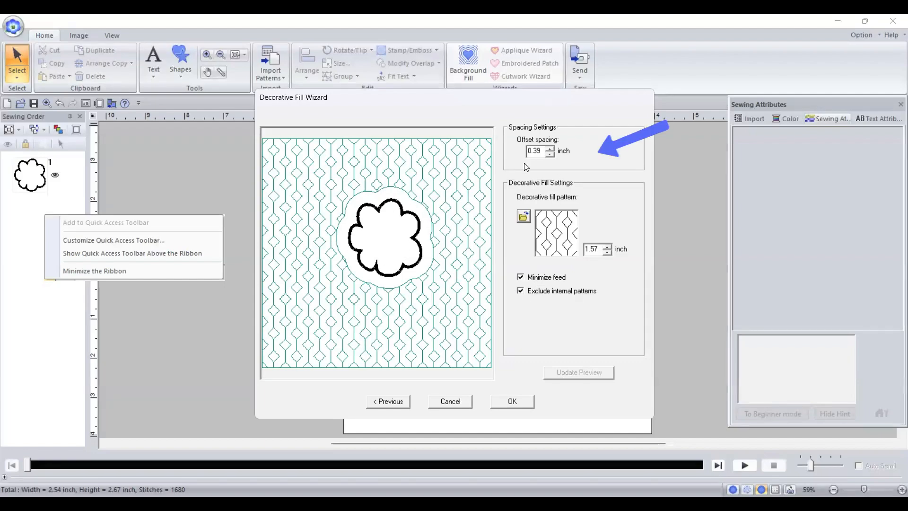
Set the offset spacing around the flower to 0.00 inch and update the fill preview
left_click(551, 154)
left_click(551, 154)
left_click(551, 155)
left_click(551, 154)
left_click(580, 372)
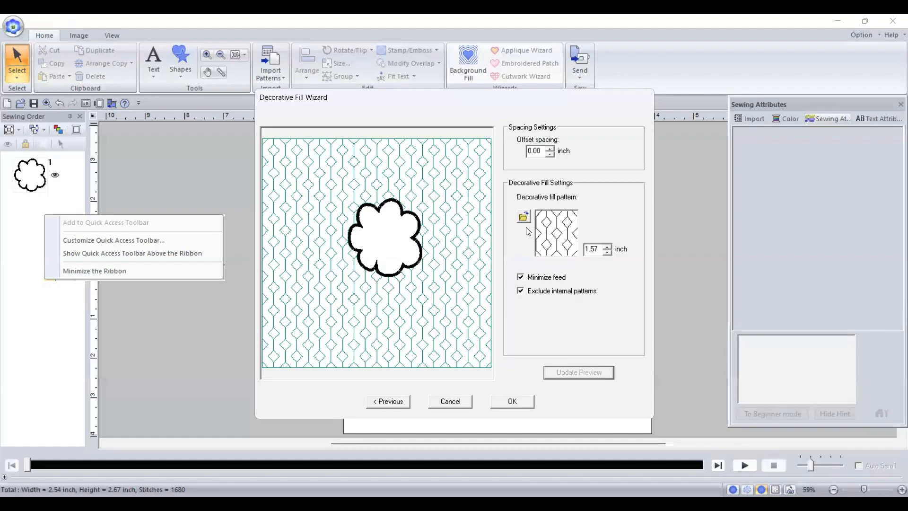
Set the decorative fill pattern size to 2.35 inch and update the preview
left_click(608, 246)
left_click(608, 246)
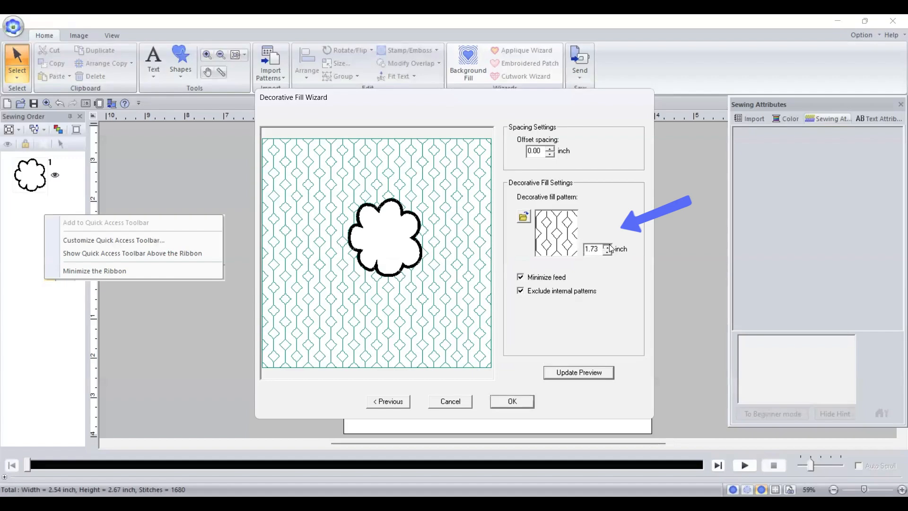
left_click(607, 246)
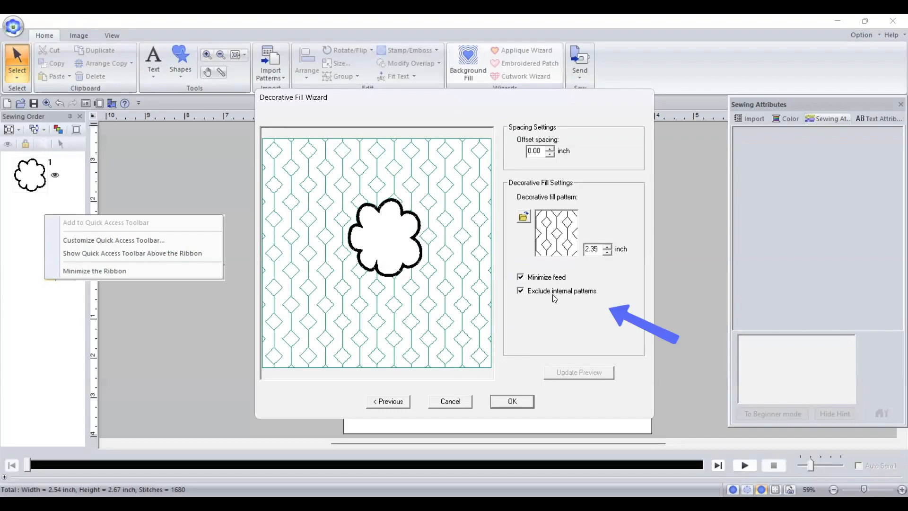
Preview the fill with Exclude internal patterns turned off, and turn the option back on with the preview refreshed
double_click(521, 291)
left_click(521, 291)
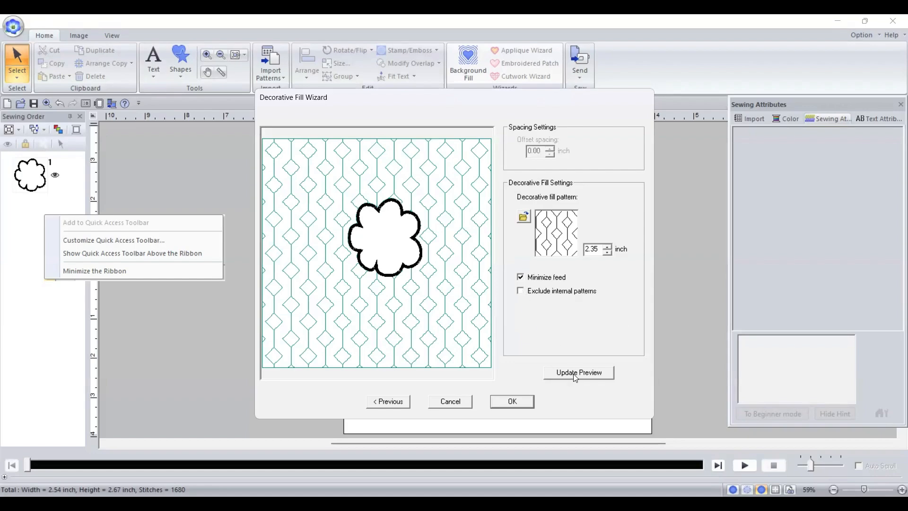
left_click(575, 376)
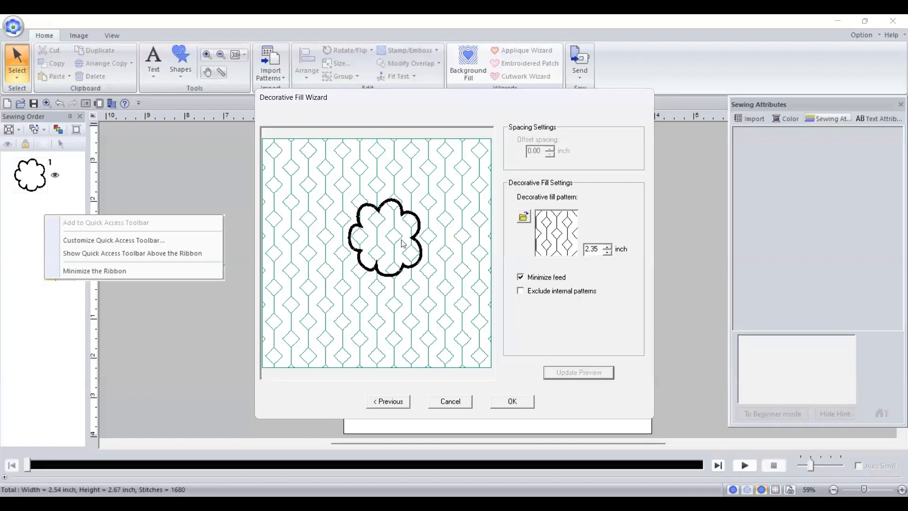
left_click(522, 292)
left_click(589, 374)
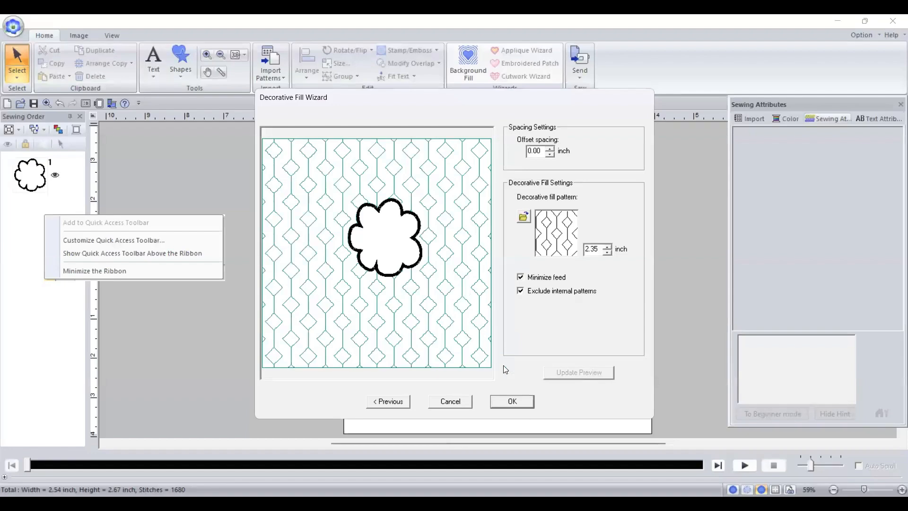
Apply the decorative background fill to the page, and start a new design without saving the current one
left_click(518, 401)
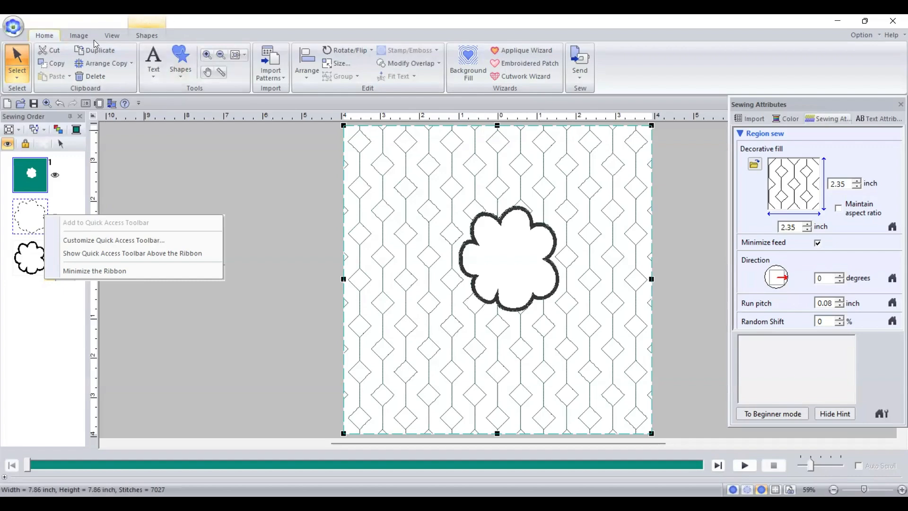
left_click(8, 103)
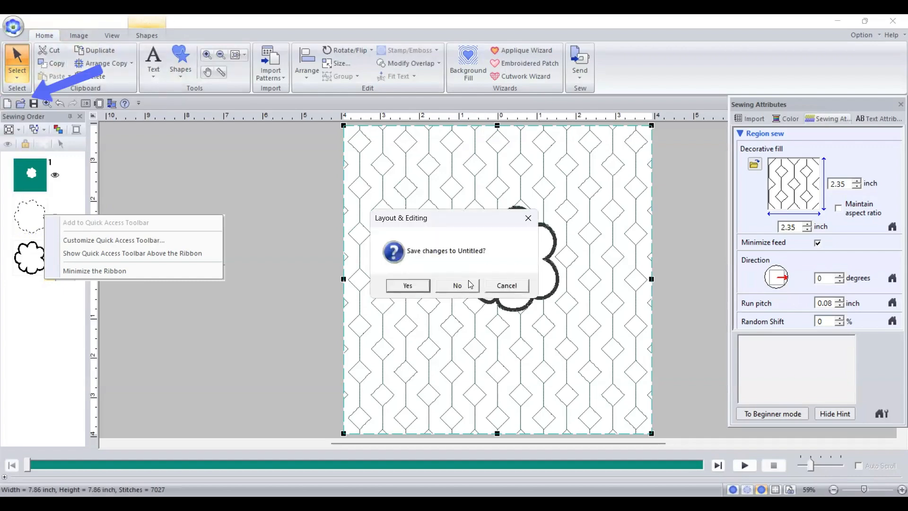
left_click(457, 285)
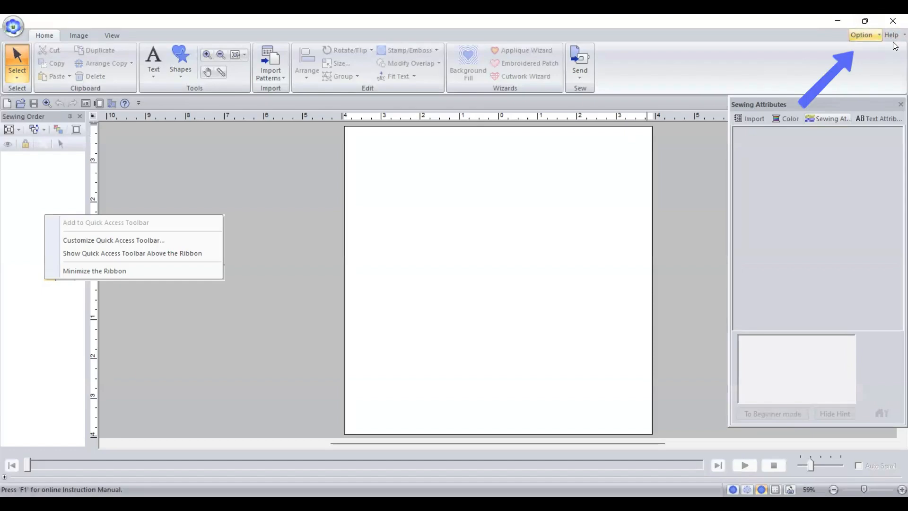
Switch to Programmable Stitch Creator and start a new motif pattern without saving the untitled pattern
left_click(870, 36)
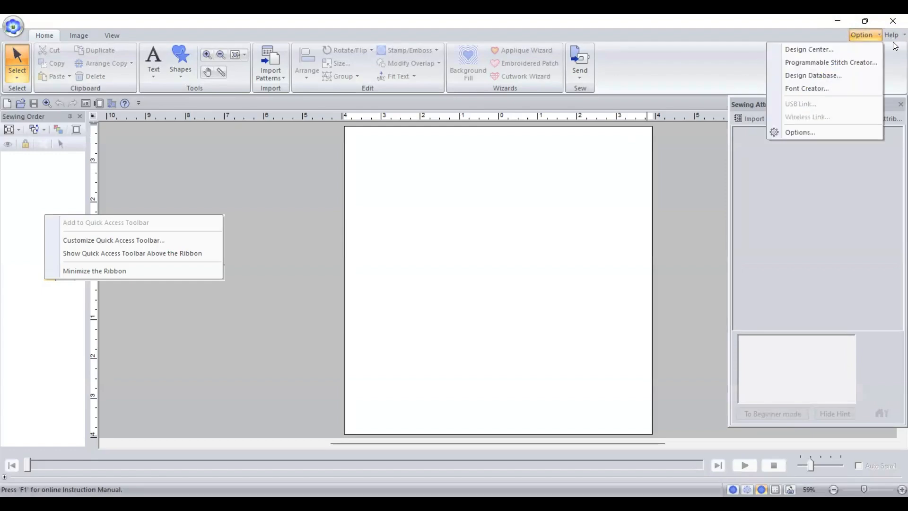
key("Down")
key("Down")
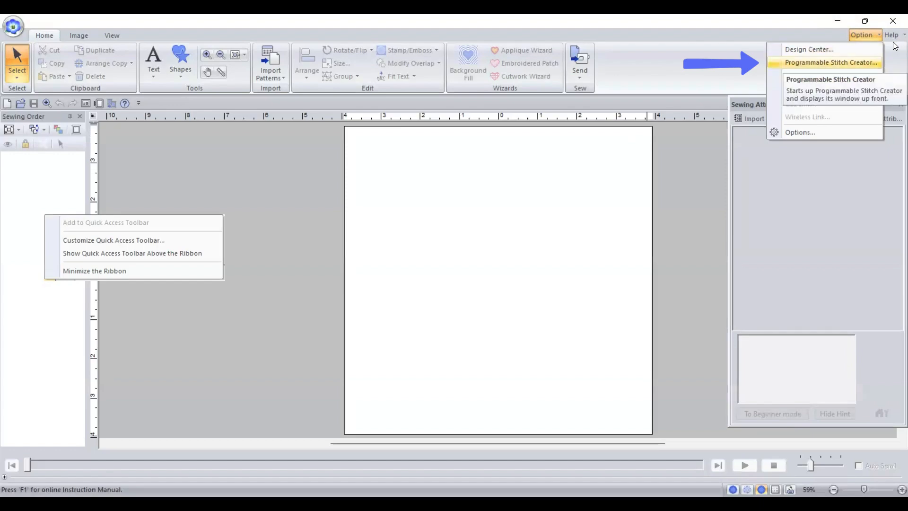
key("Return")
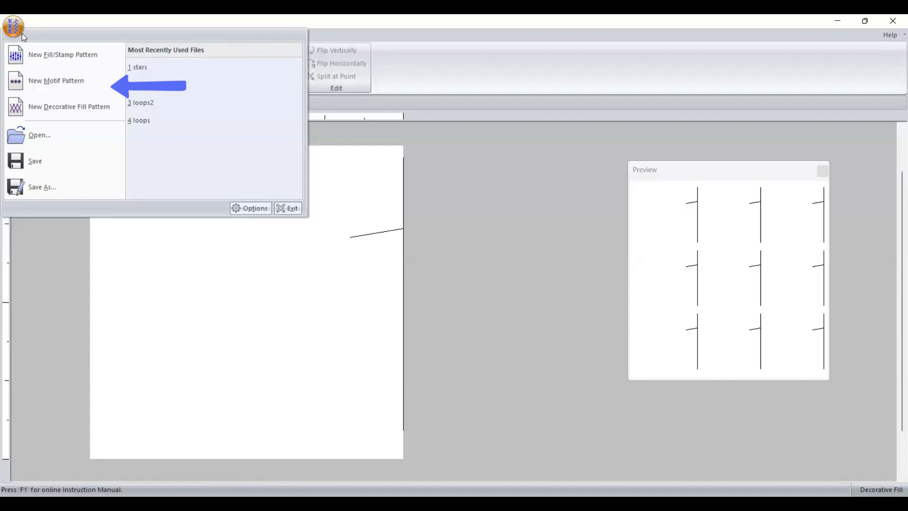
left_click(44, 81)
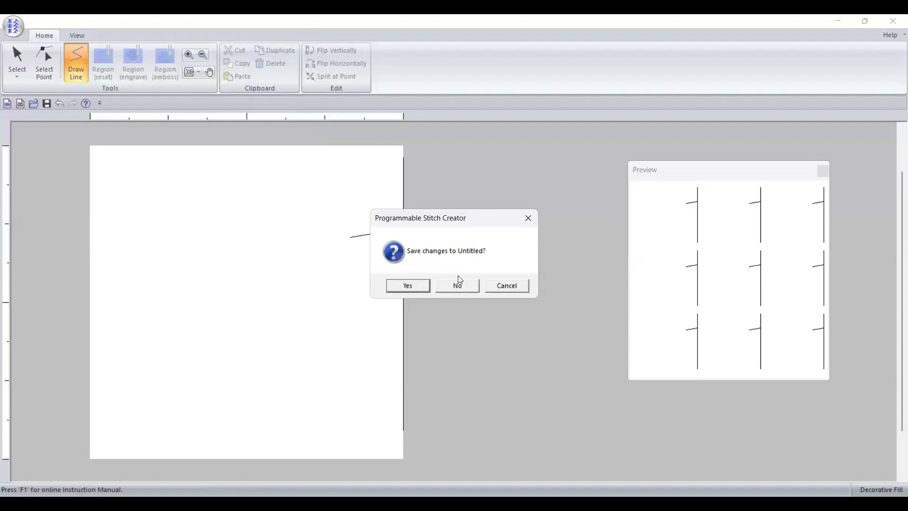
left_click(465, 287)
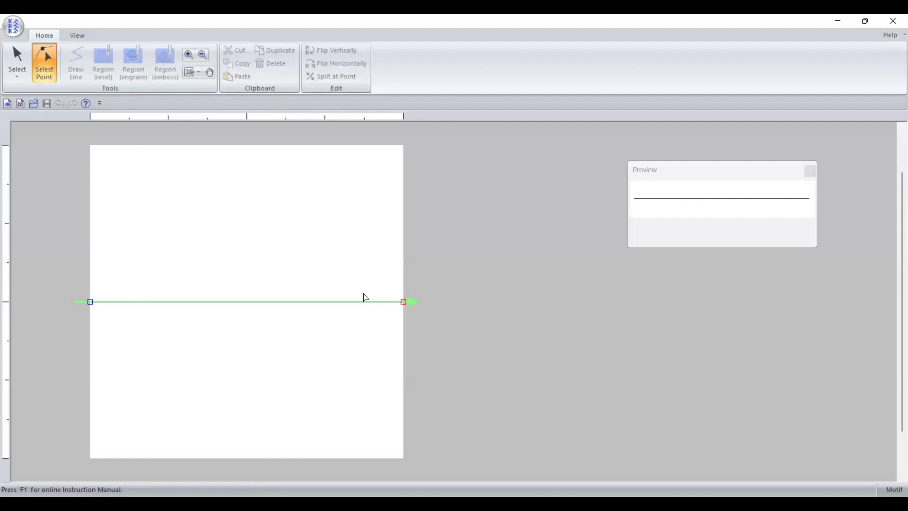
Add five spaced points along the motif's horizontal baseline between its start and end points
left_click(133, 302)
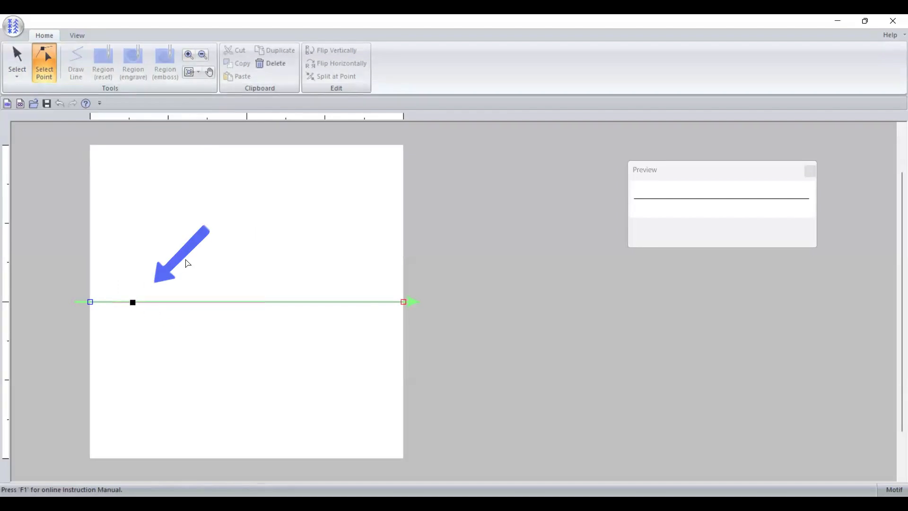
left_click(191, 303)
left_click(242, 302)
key("Escape")
left_click(305, 302)
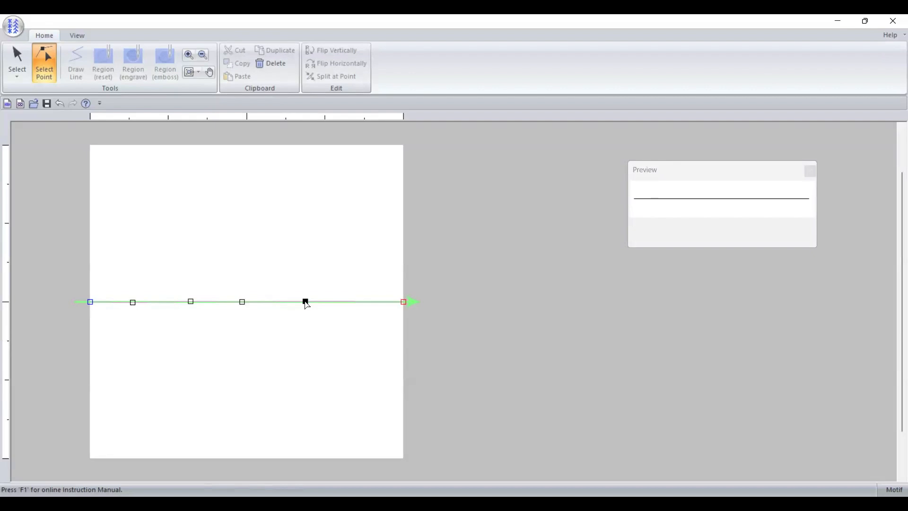
key("Escape")
left_click(359, 302)
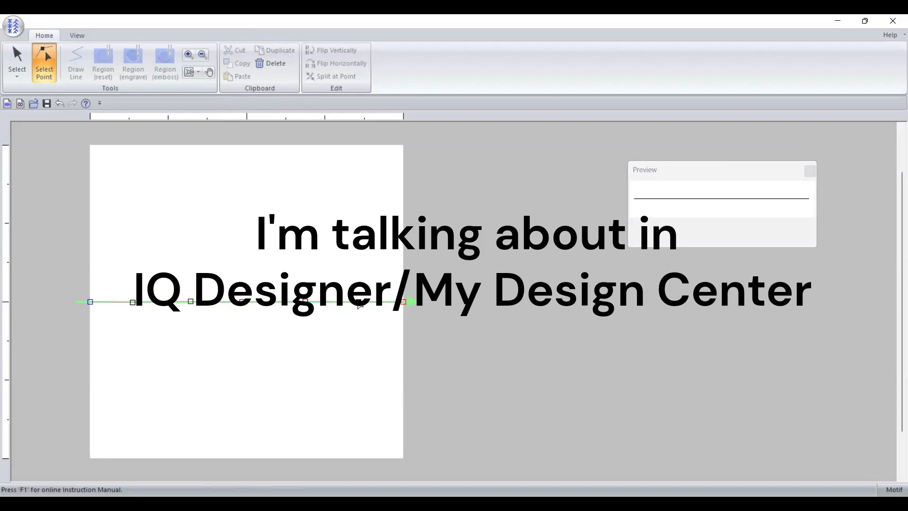
left_click(359, 302)
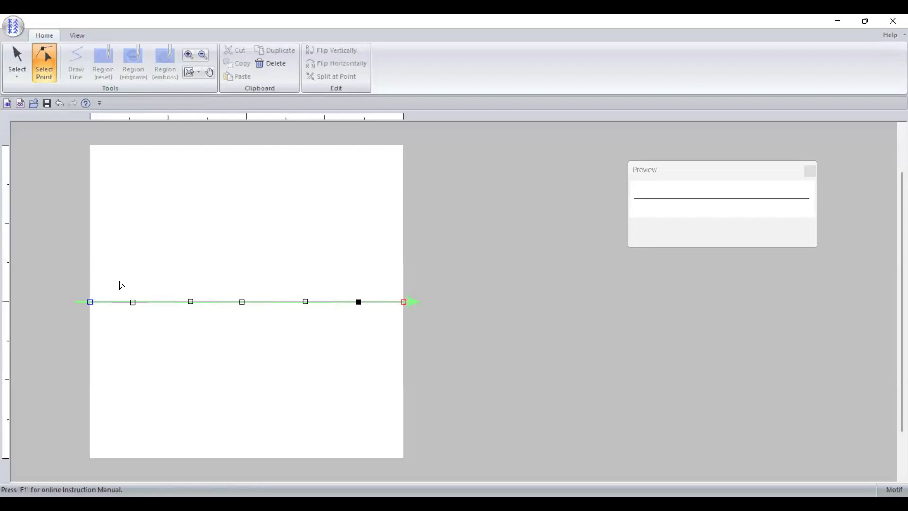
Shape the motif into a zigzag by moving the first and fifth added points up and the third one down
left_click_drag(133, 302, 134, 185)
left_click_drag(242, 301, 245, 405)
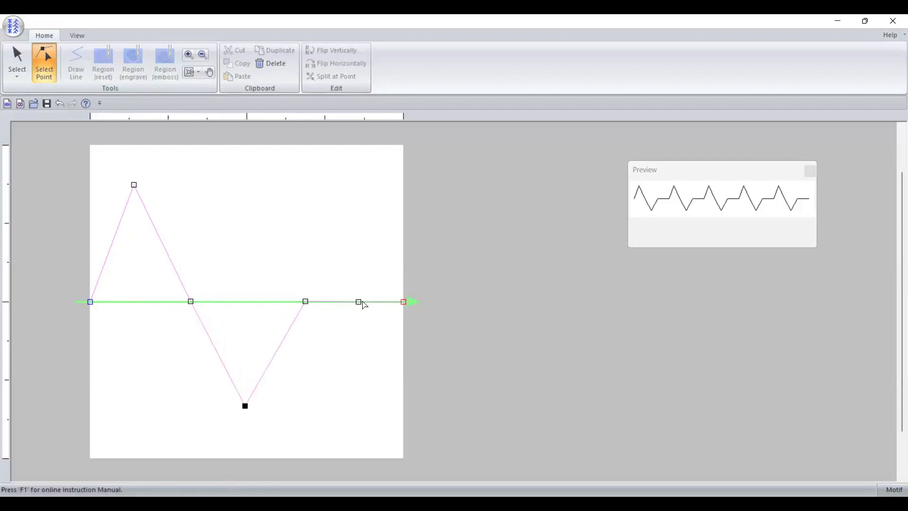
left_click_drag(357, 302, 387, 184)
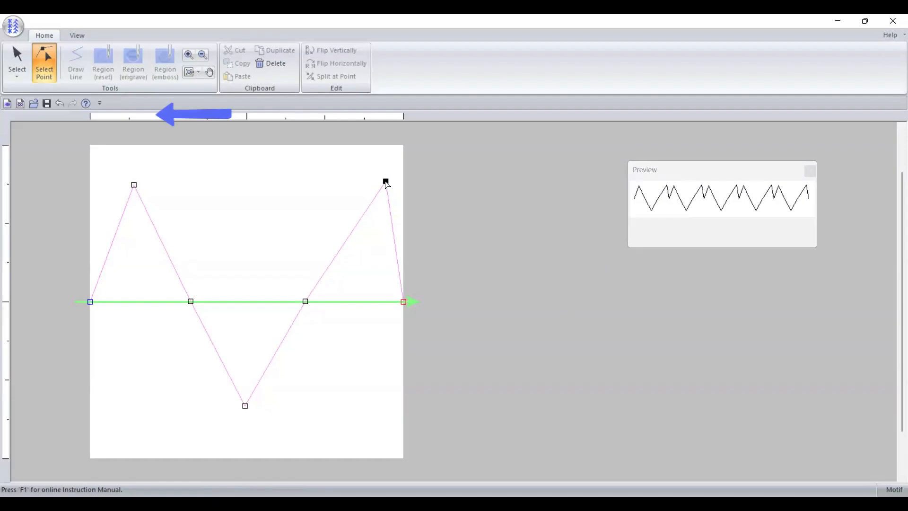
Insert extra points on the zigzag's slanted segments and move them outward and inward to make the motif more irregular
left_click(347, 243)
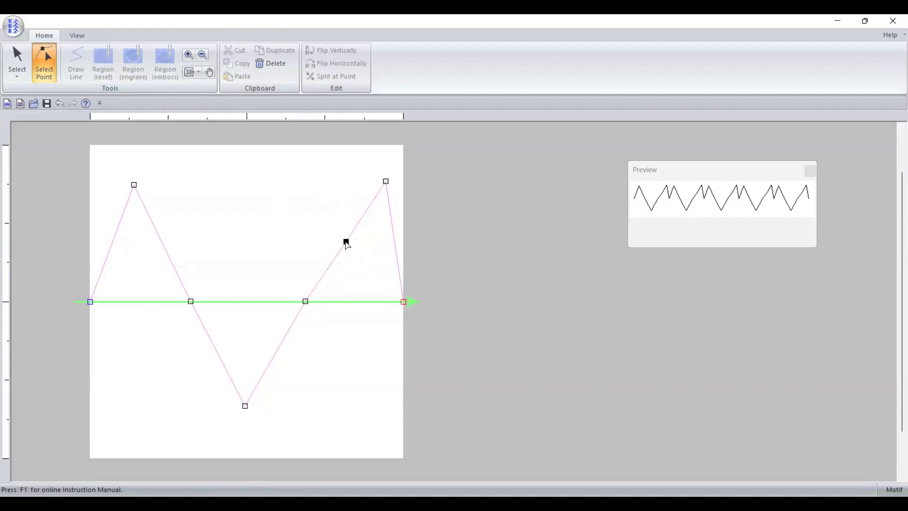
left_click(254, 189)
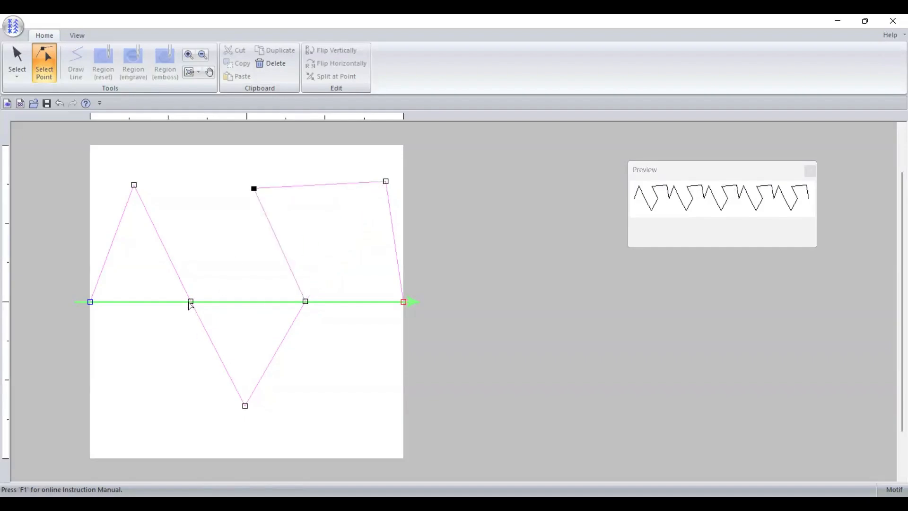
left_click(166, 248)
left_click_drag(166, 248, 247, 188)
left_click_drag(278, 348, 327, 393)
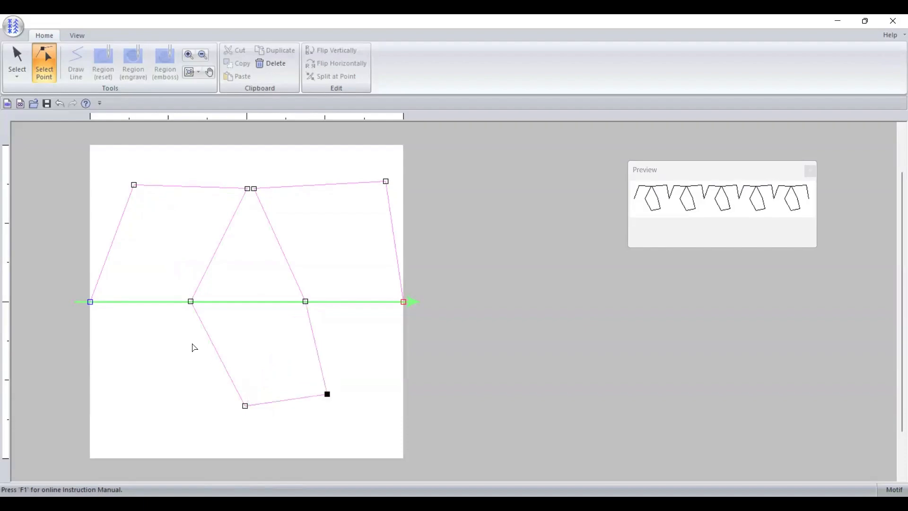
left_click(215, 352)
left_click_drag(216, 351, 170, 388)
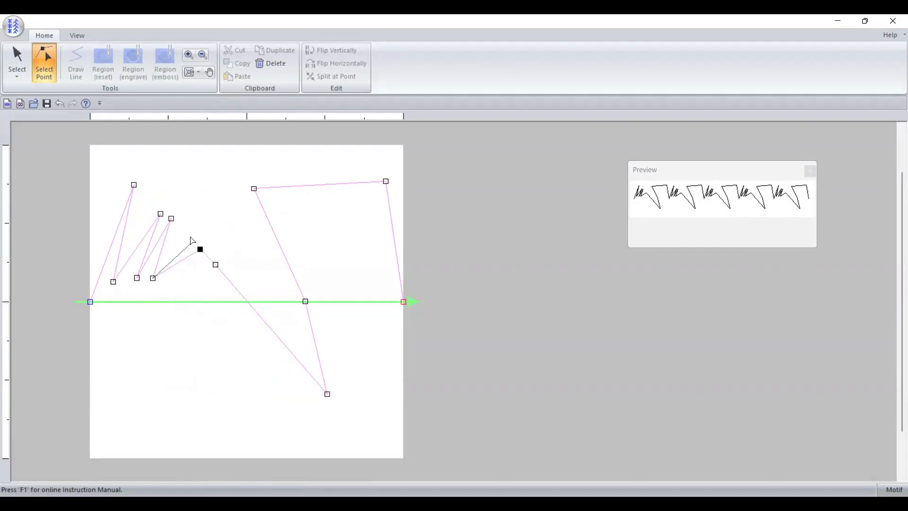
left_click_drag(198, 247, 181, 234)
Check the Pattern folder inside Palette Ver.11 as the motif's save location, and leave without saving
left_click(13, 29)
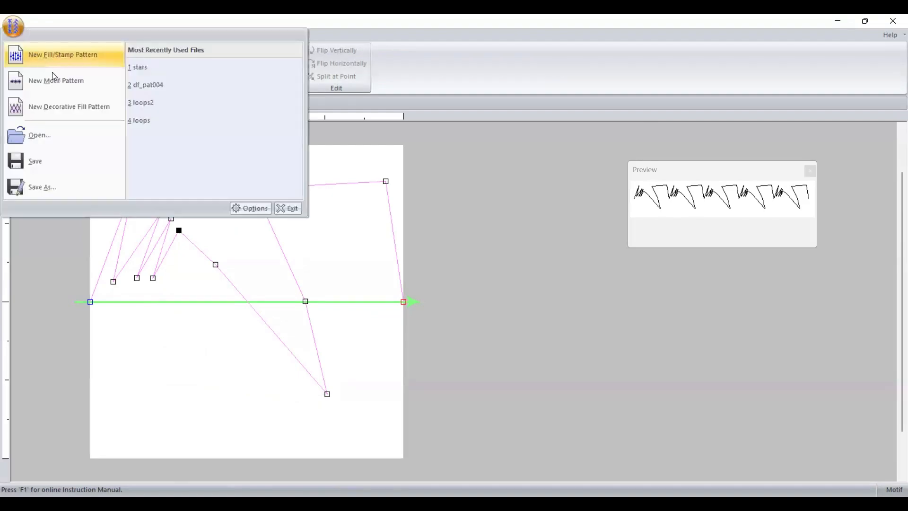
left_click(52, 191)
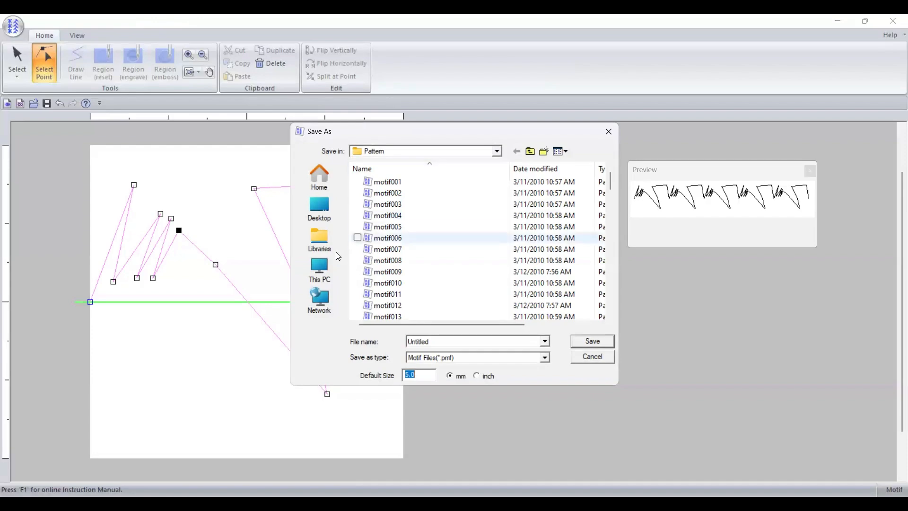
left_click(496, 151)
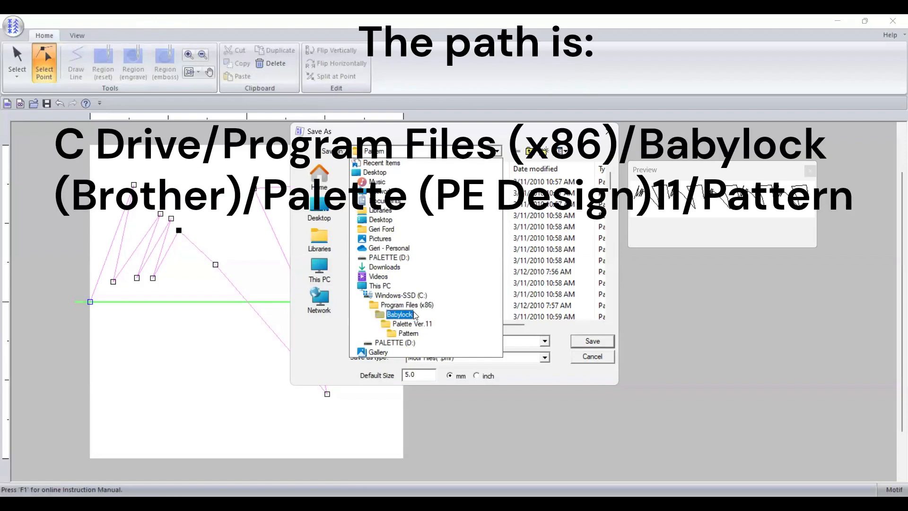
left_click(407, 334)
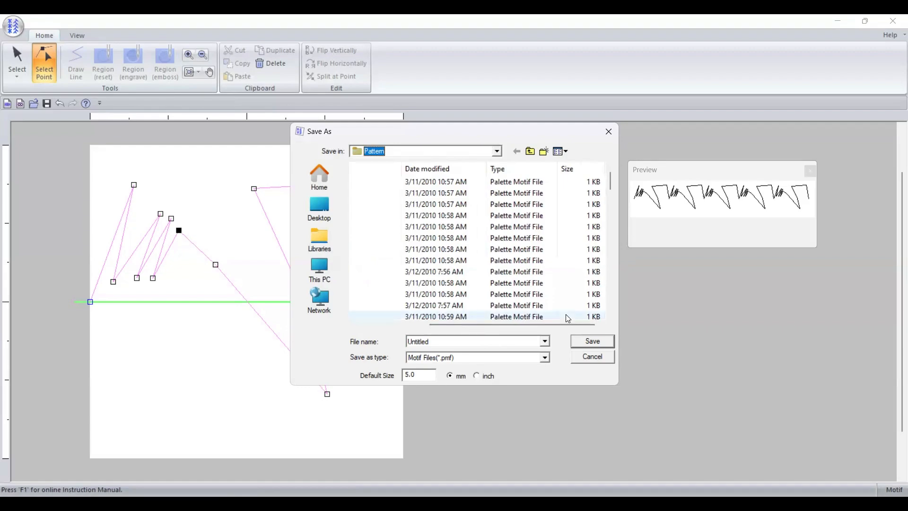
left_click(593, 361)
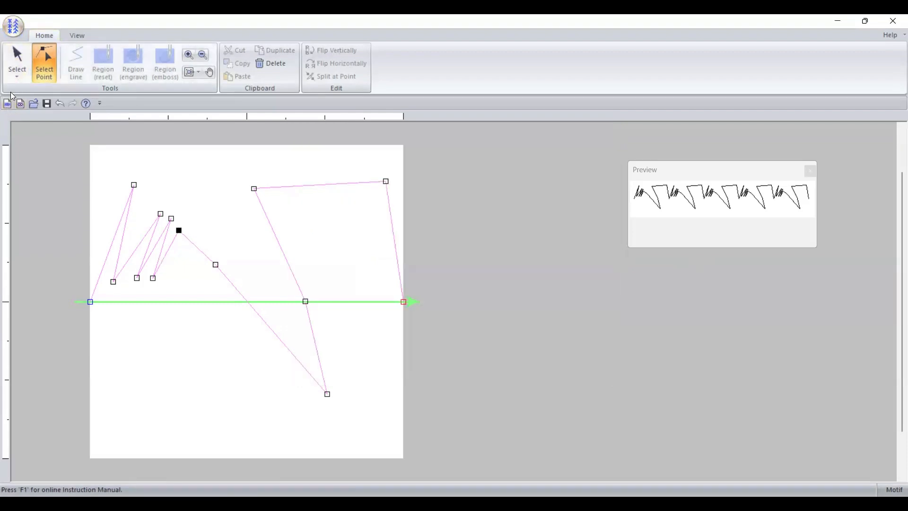
Start a new decorative fill pattern, discarding the untitled motif
left_click(13, 36)
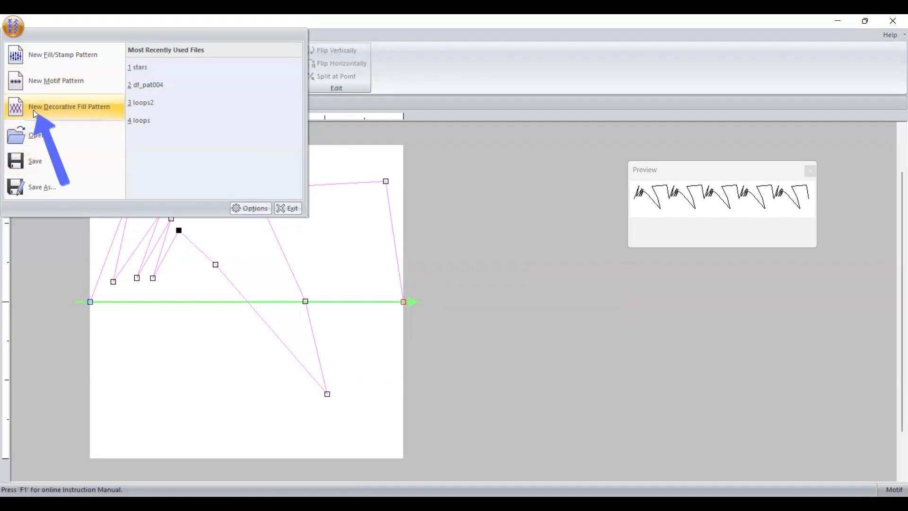
left_click(261, 122)
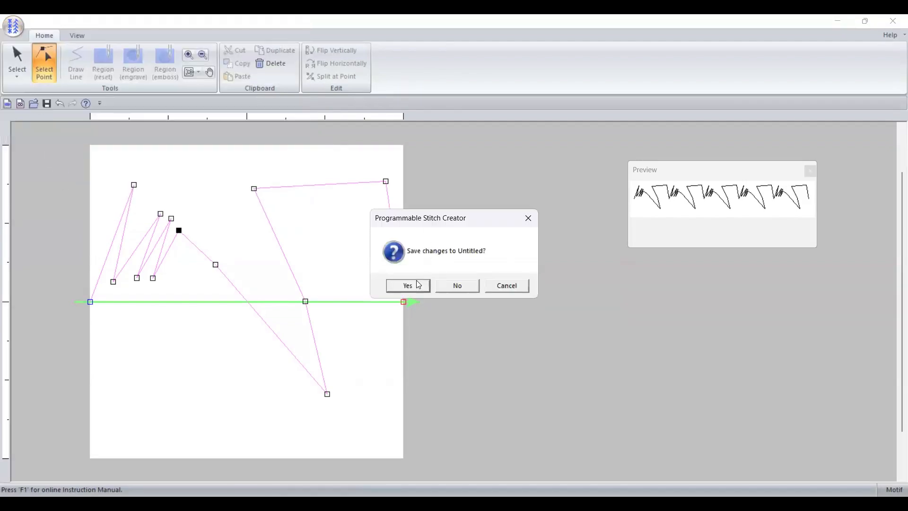
left_click(457, 286)
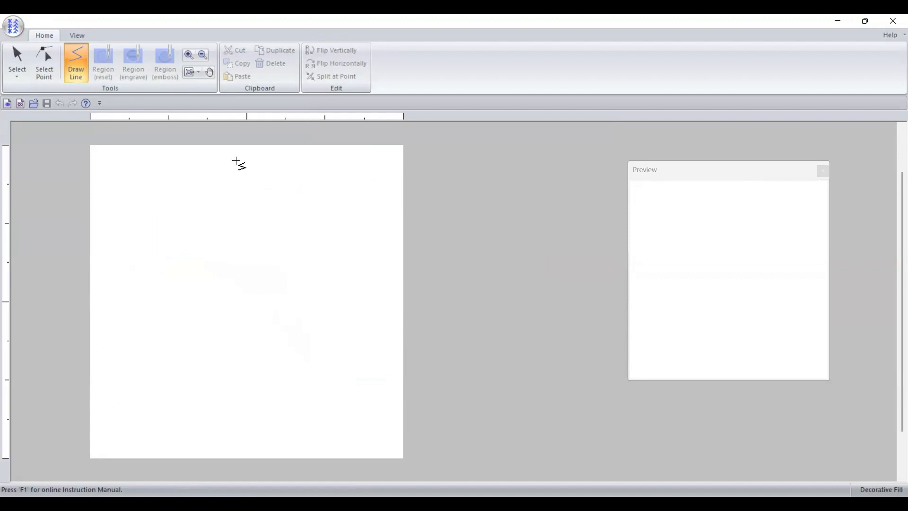
Preview the existing decorative fill files df_pat044, df_pat040 and df_pat041 in the Pattern folder without opening any of them
left_click(14, 26)
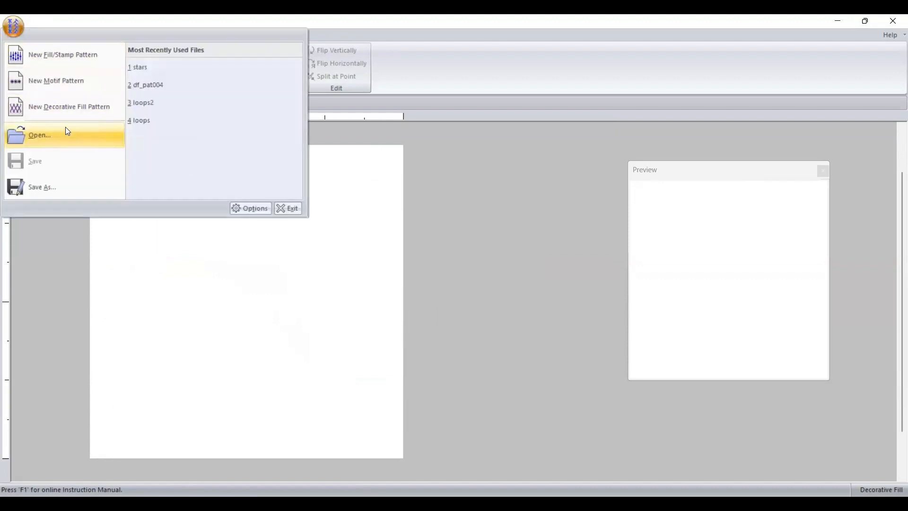
left_click(66, 128)
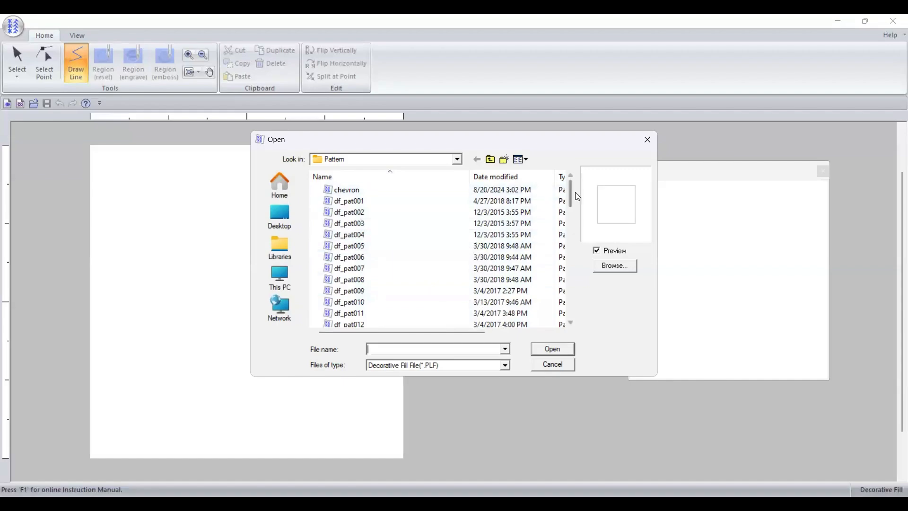
left_click_drag(571, 201, 576, 282)
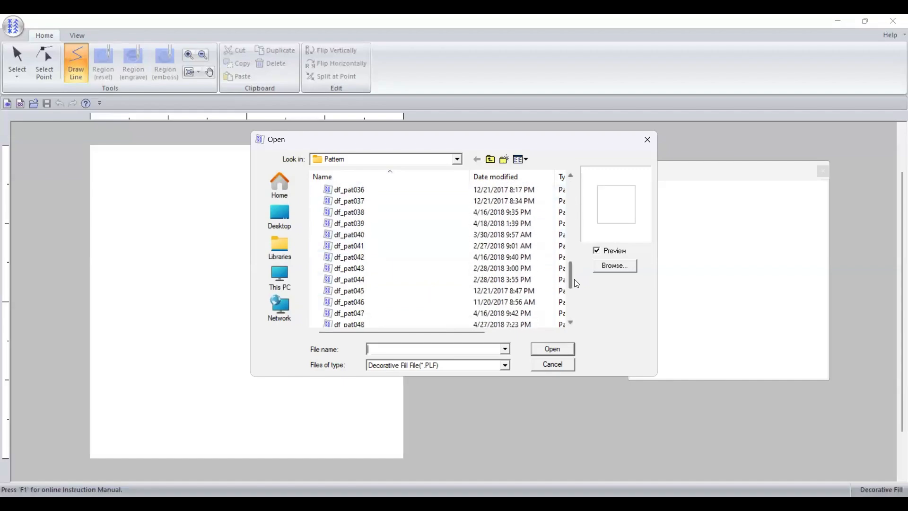
left_click(379, 279)
left_click(380, 238)
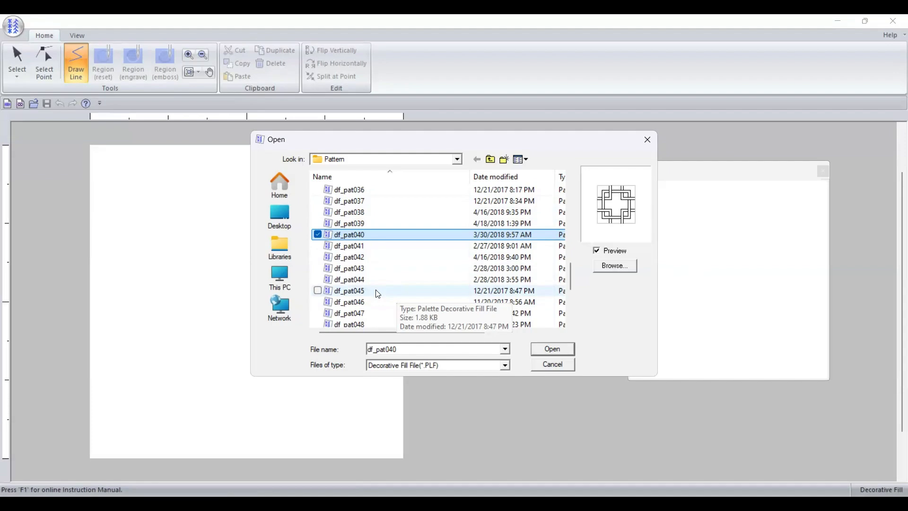
left_click(422, 246)
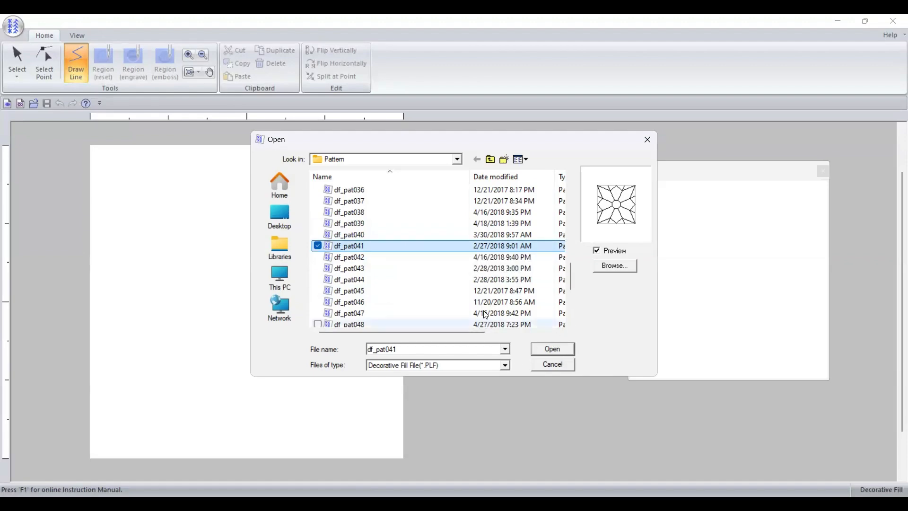
left_click(553, 369)
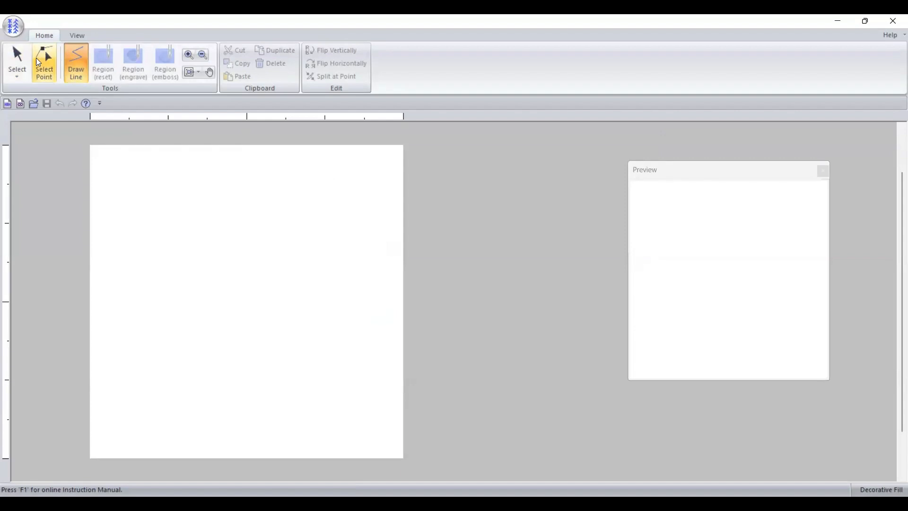
Show the drawing grid with axes at its finest spacing
left_click(17, 77)
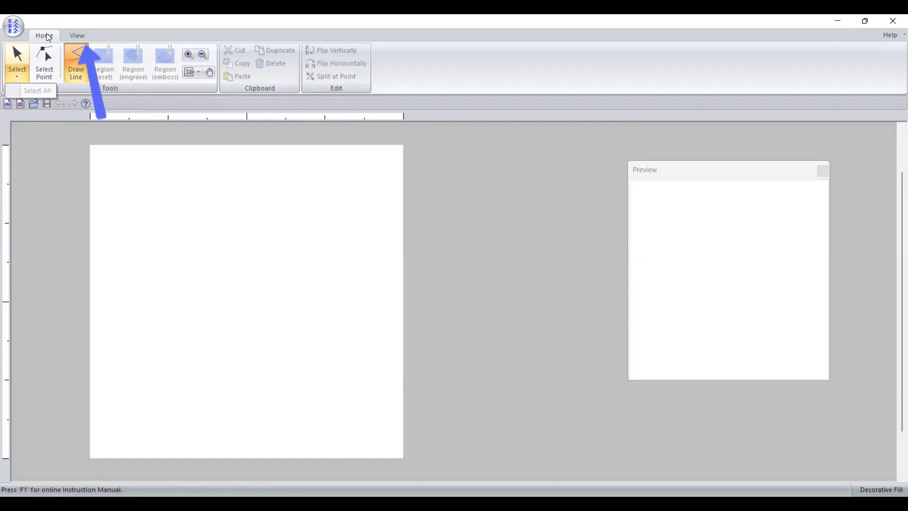
left_click(77, 36)
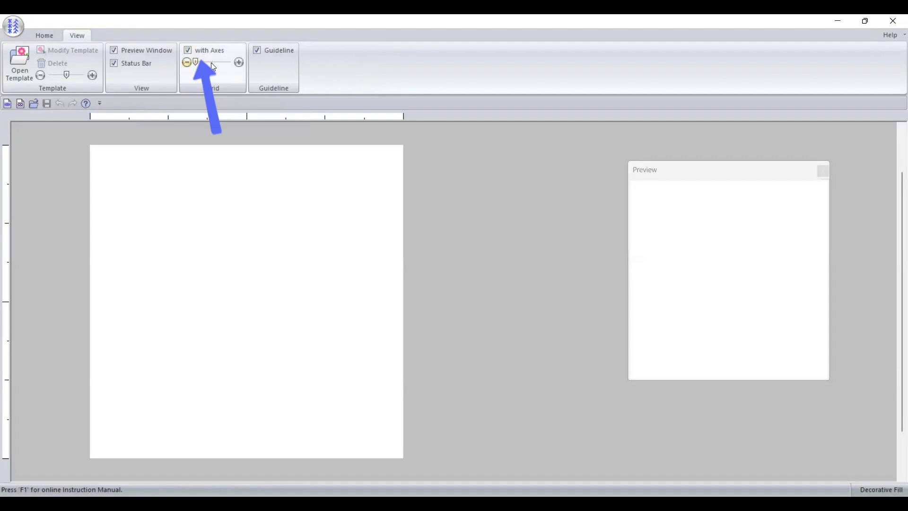
left_click(233, 64)
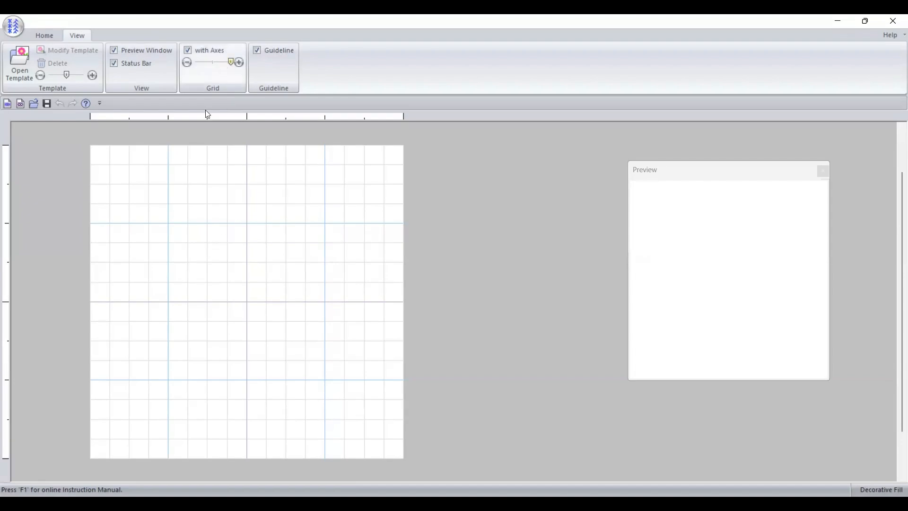
Draw a five-point trial line snapped to the grid intersections, and delete it
left_click(48, 35)
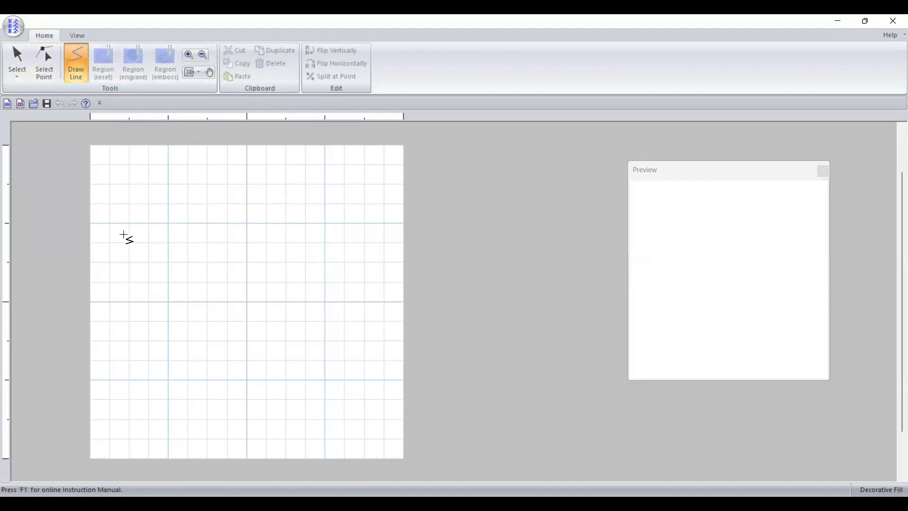
left_click(110, 222)
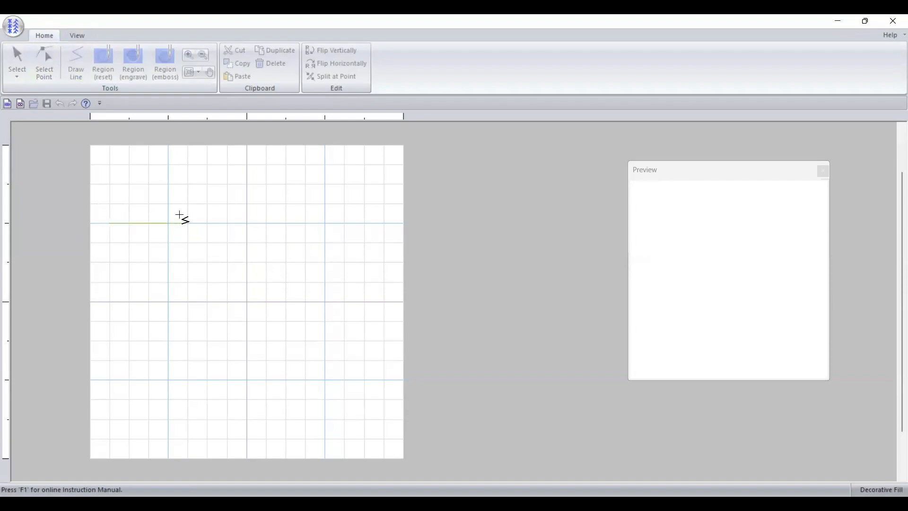
left_click(180, 216)
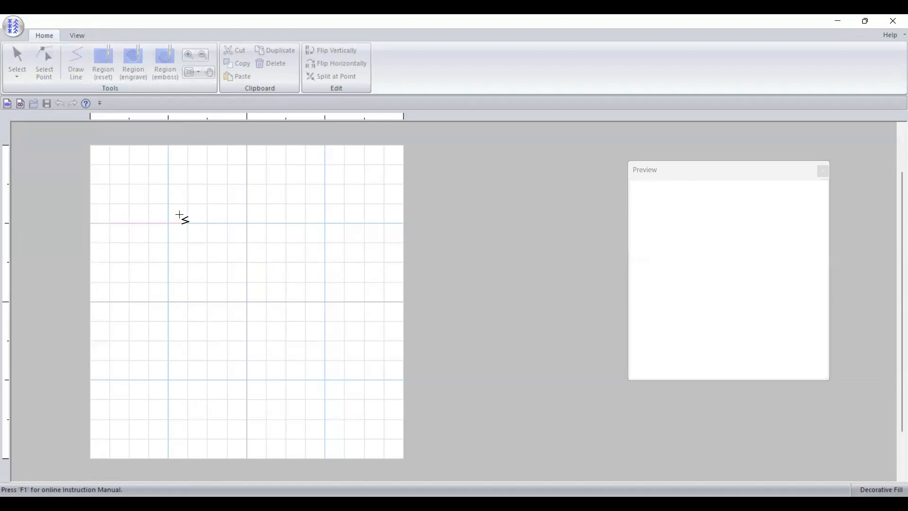
left_click(193, 188)
left_click(234, 190)
double_click(203, 213)
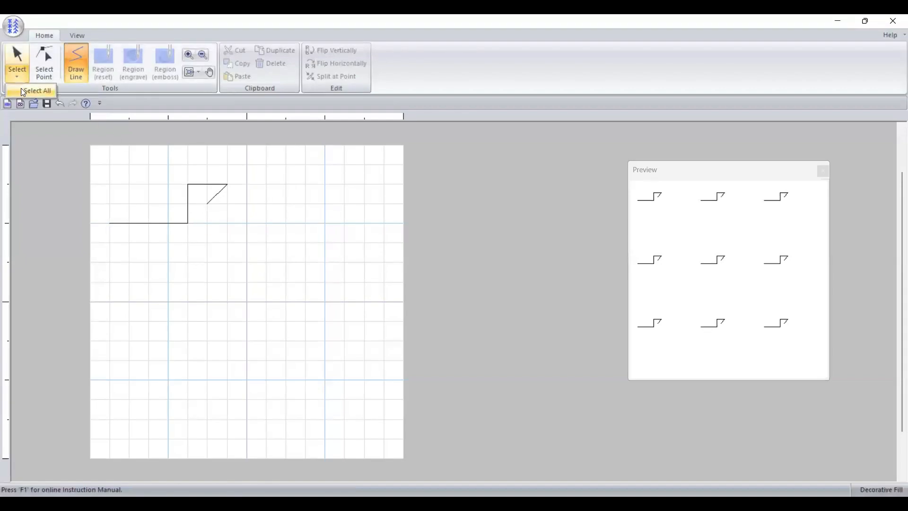
left_click(19, 78)
key("Delete")
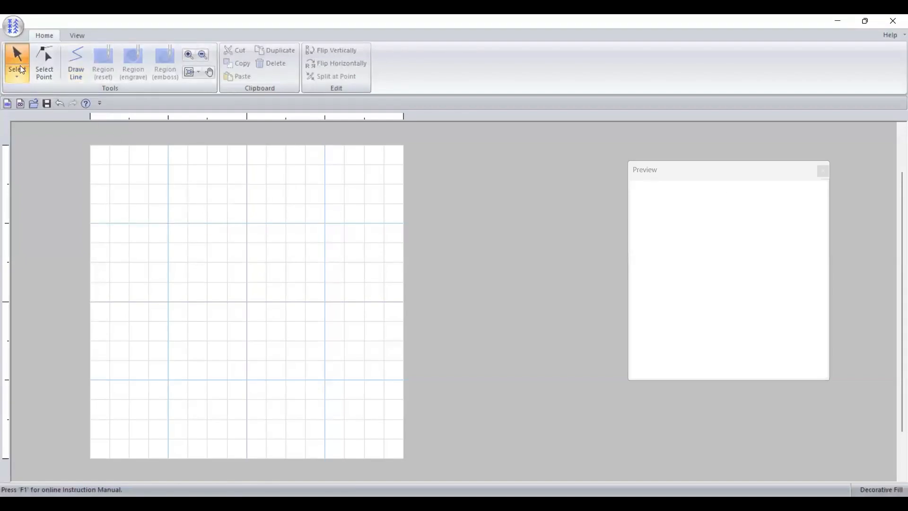
Try a denser spacing for the drawing grid, and turn the grid off
left_click(83, 37)
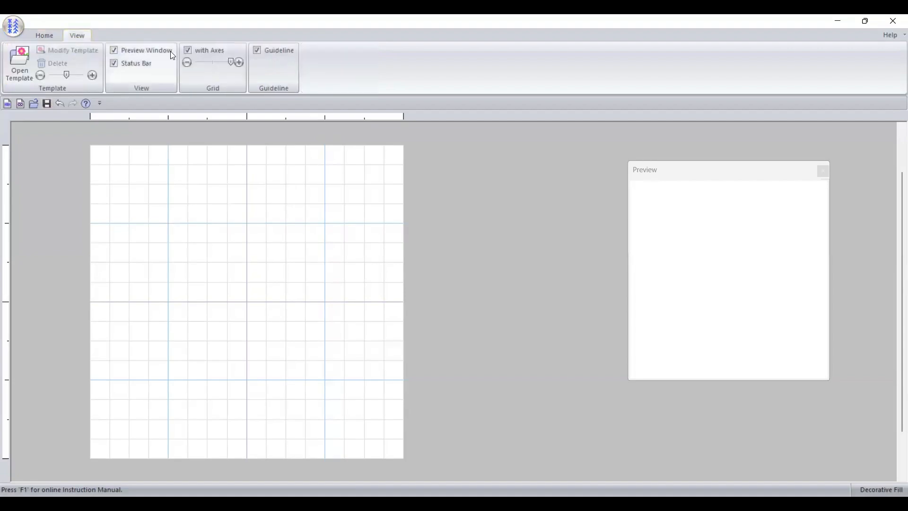
left_click_drag(234, 68, 226, 68)
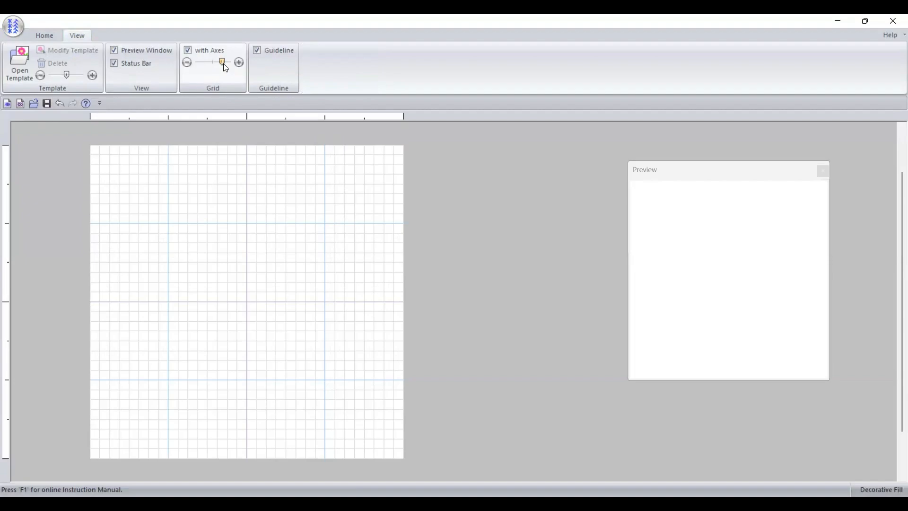
left_click_drag(223, 62, 195, 65)
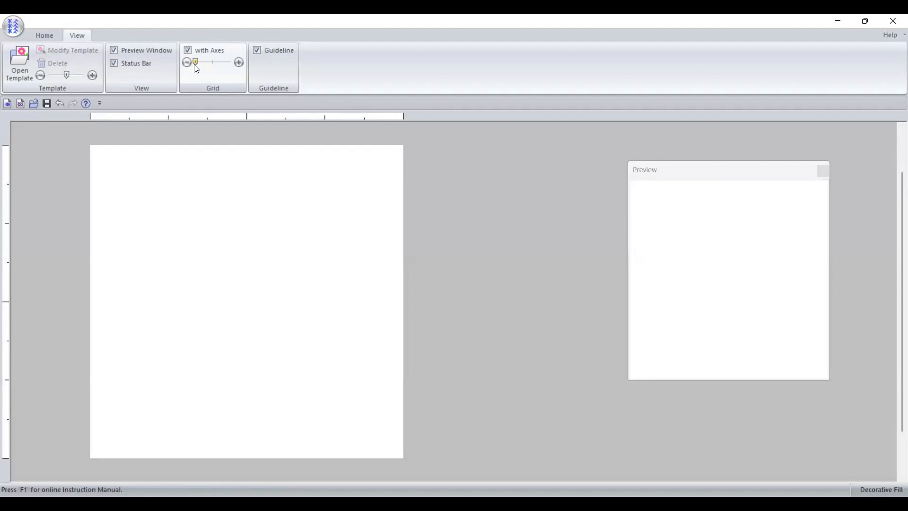
Hide and redisplay the Preview window and the Status Bar
left_click(114, 45)
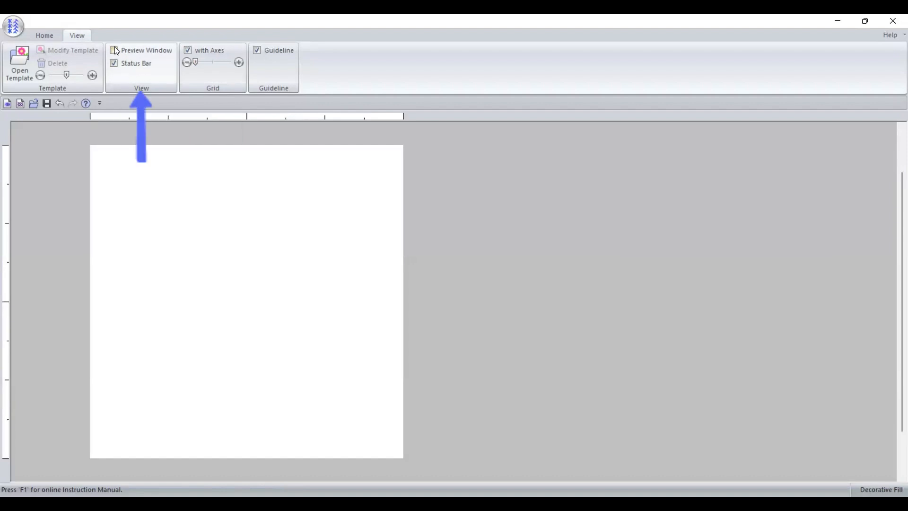
left_click(114, 51)
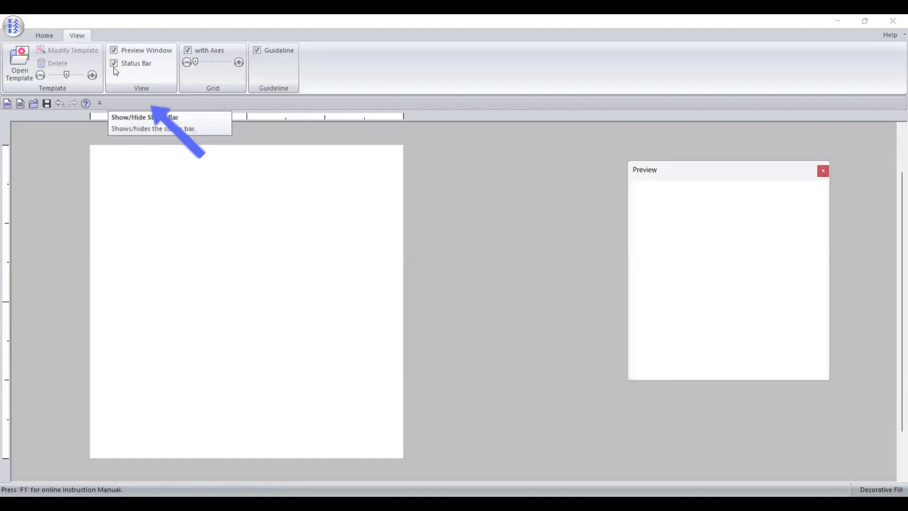
left_click(114, 67)
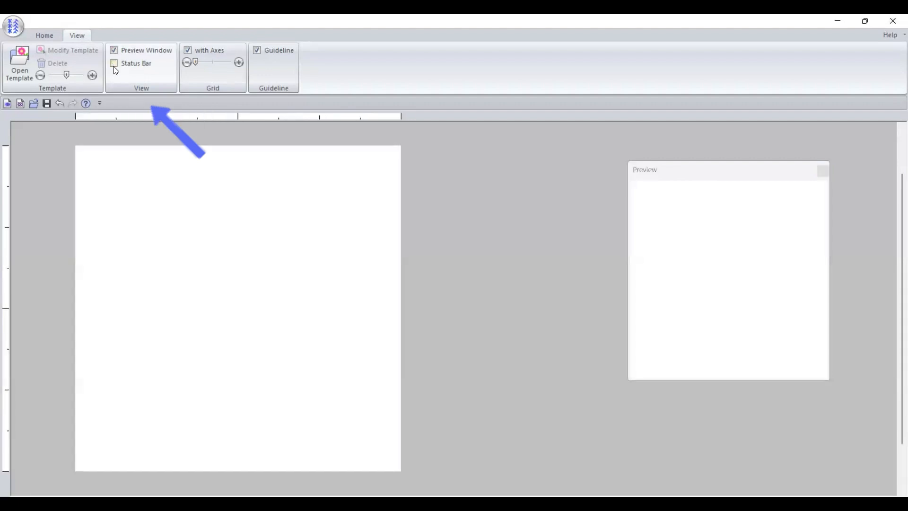
left_click(115, 69)
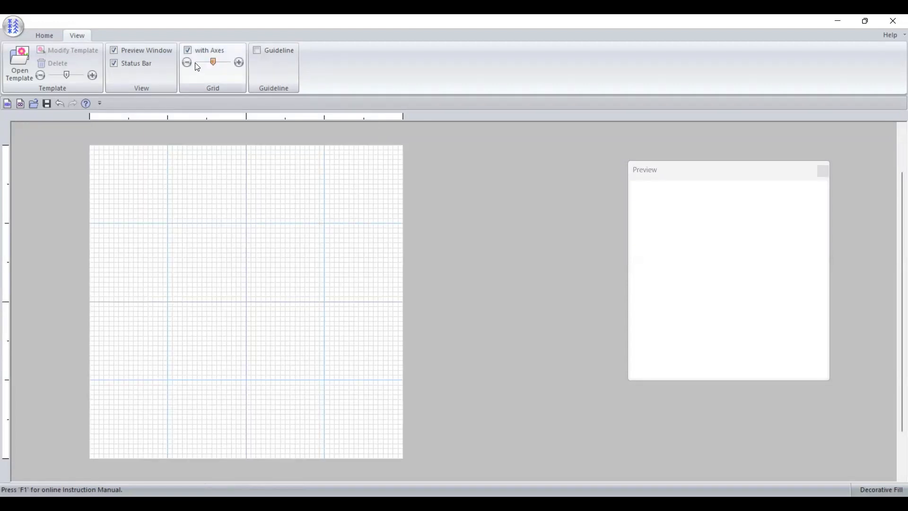
Set the drawing grid to its second-widest spacing and fit the whole drawing area with Zoom All
left_click_drag(213, 62, 222, 62)
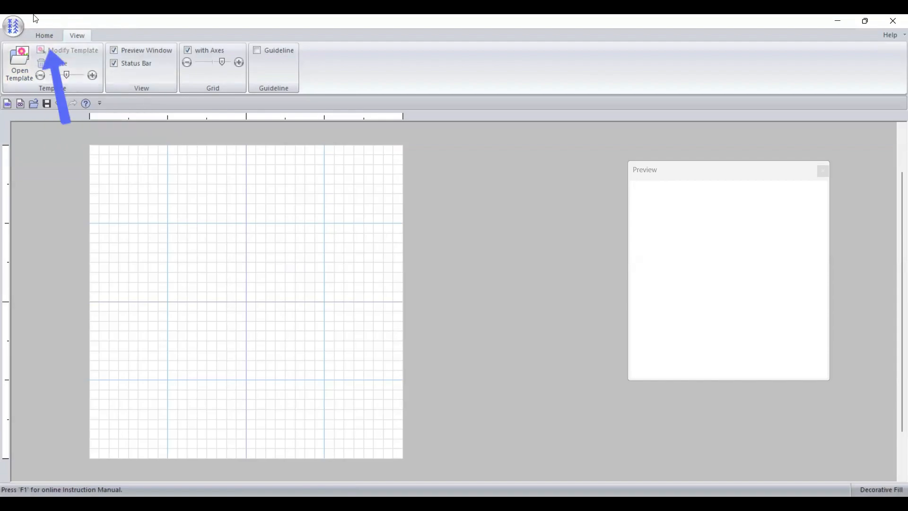
left_click(40, 34)
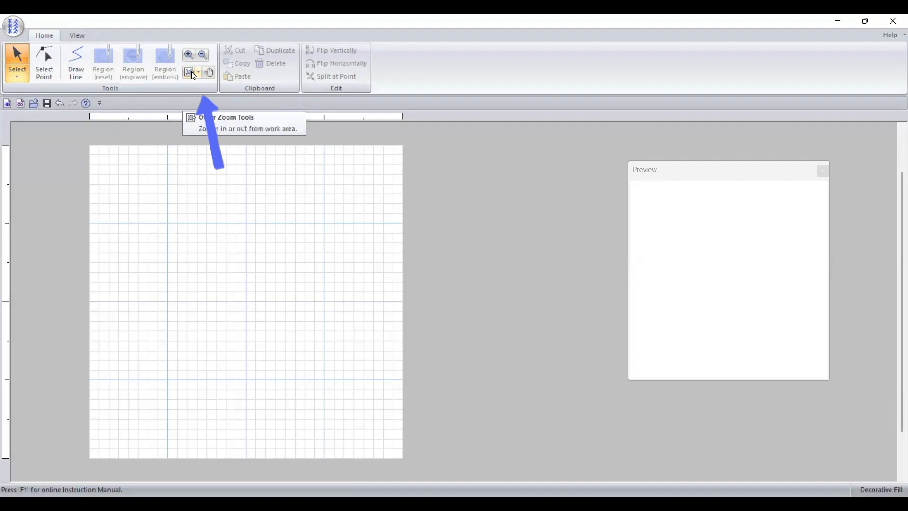
left_click(191, 70)
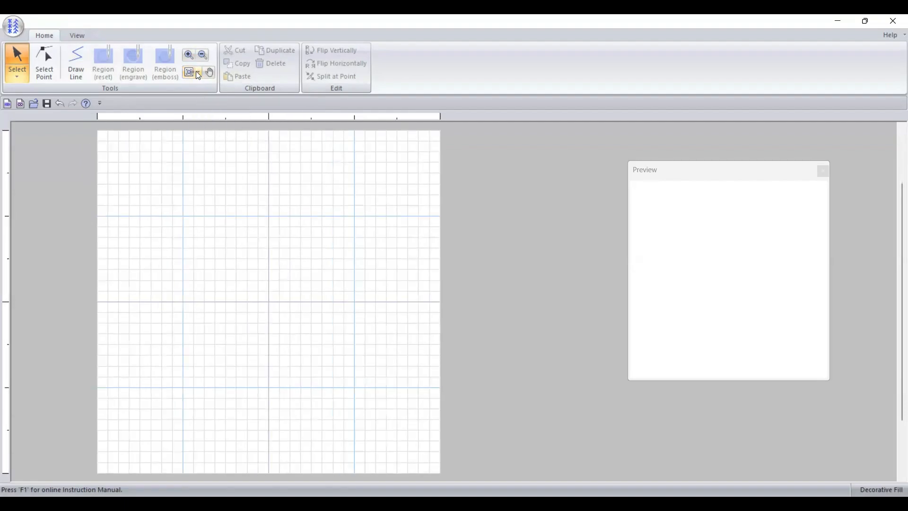
left_click(196, 72)
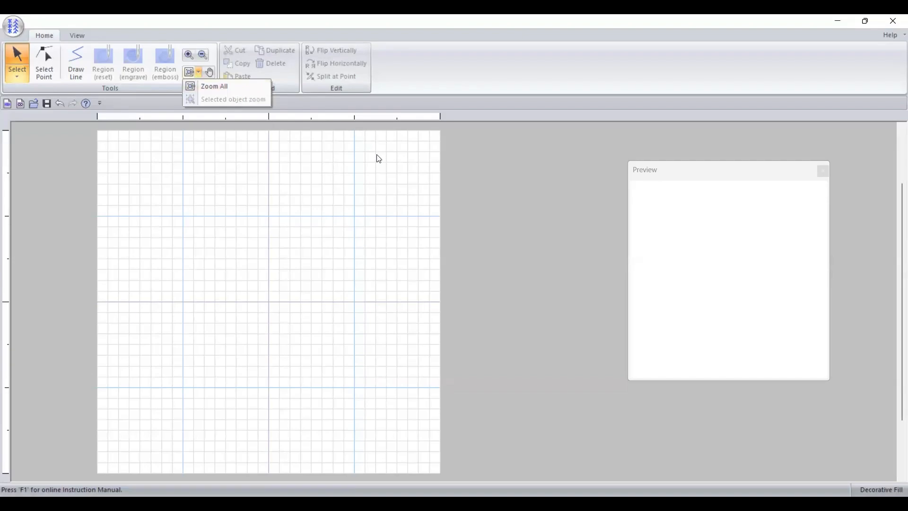
left_click(394, 93)
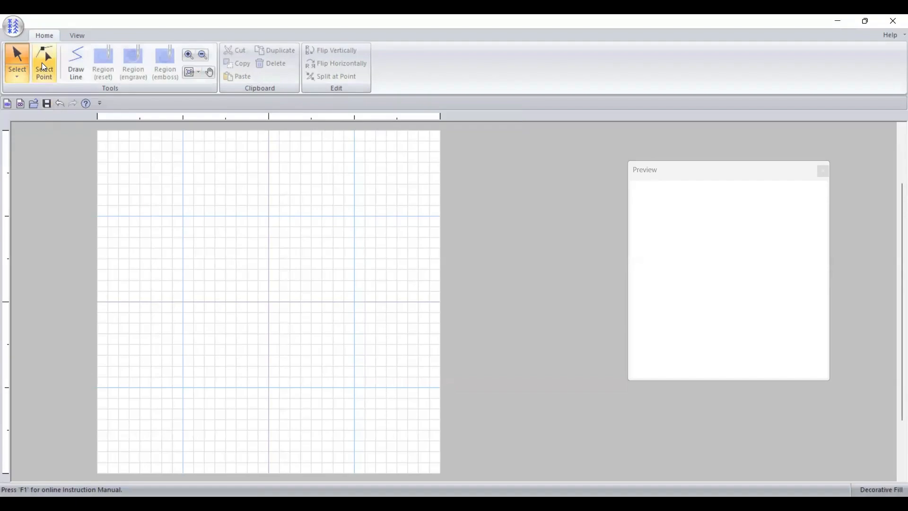
Draw a two-peak zigzag line across the full width of the drawing area's top quarter, starting and ending on the first blue grid line
left_click(72, 59)
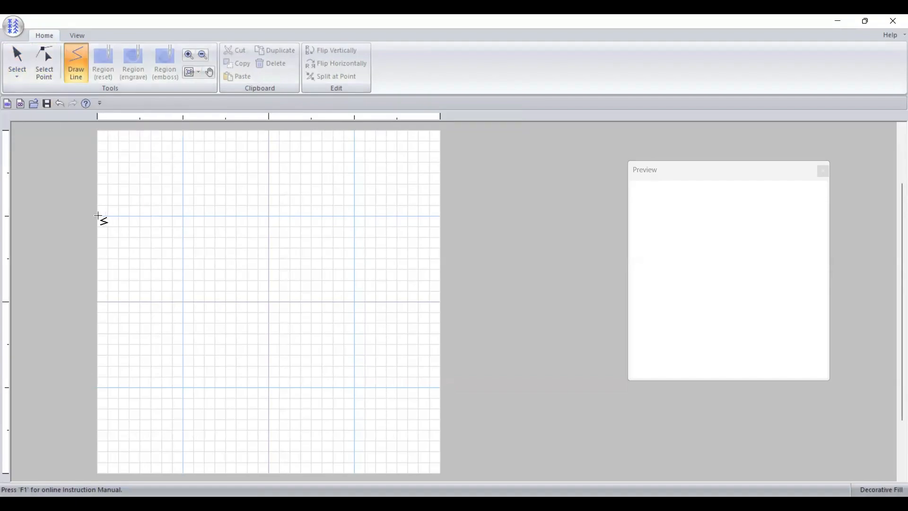
left_click(98, 216)
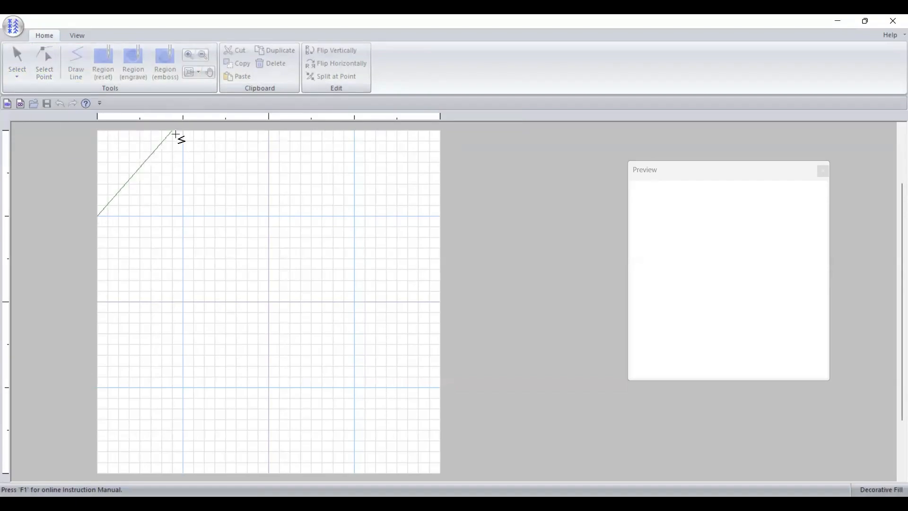
left_click(182, 131)
double_click(269, 216)
left_click(354, 131)
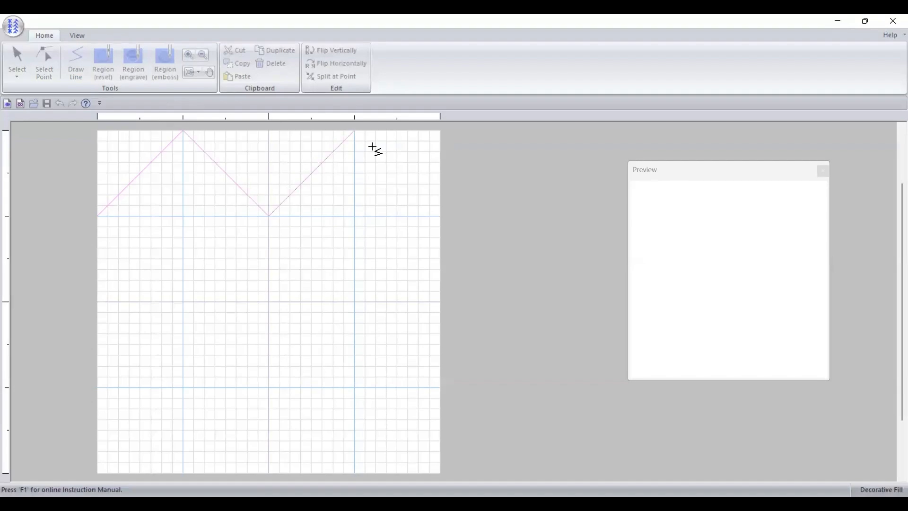
double_click(438, 216)
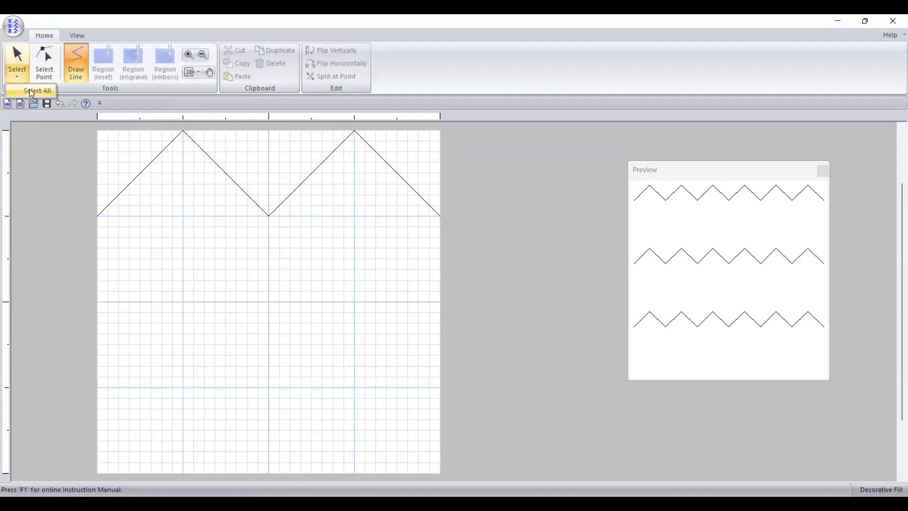
Duplicate the zigzag line and position the copy two grid squares below the original
left_click(20, 80)
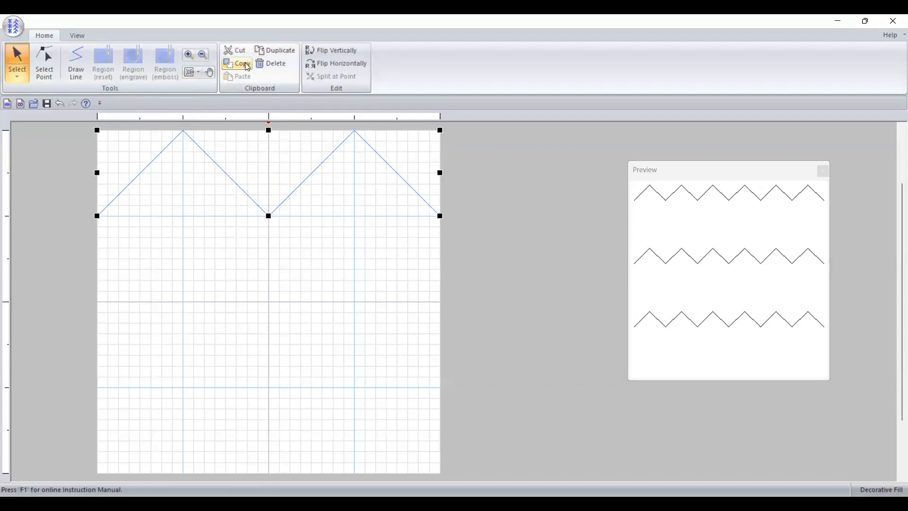
left_click(275, 50)
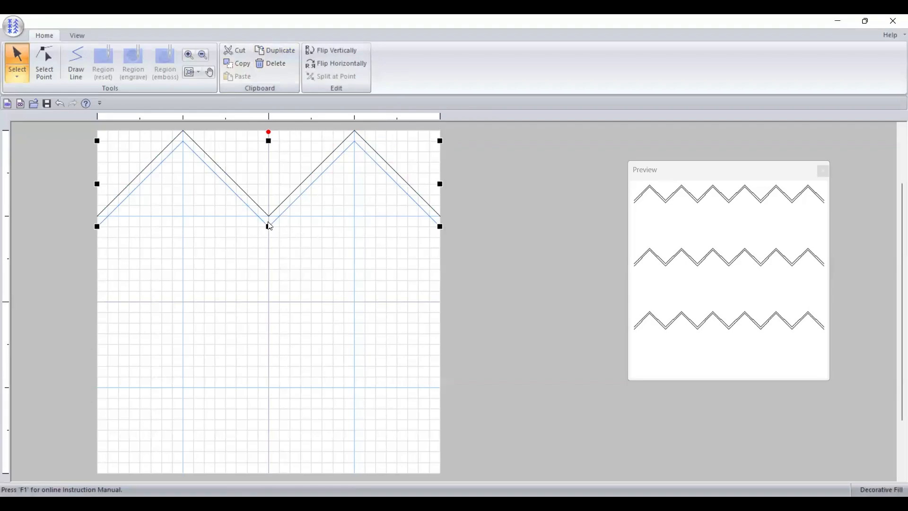
key("Down")
key("Down")
key("Down")
key("Down")
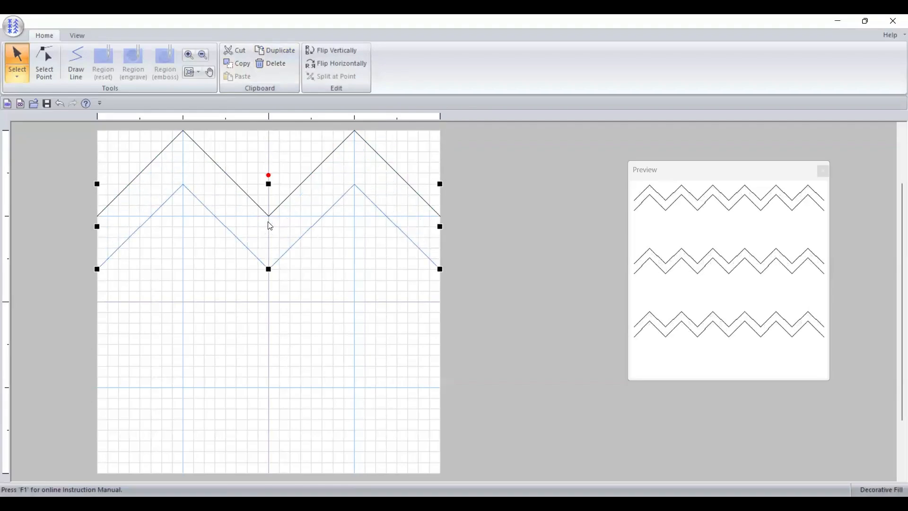
key("Down")
key("Down")
key("Down")
key("Down")
key("Up")
key("Up")
key("Up")
key("Up")
key("Up")
key("Up")
key("Up")
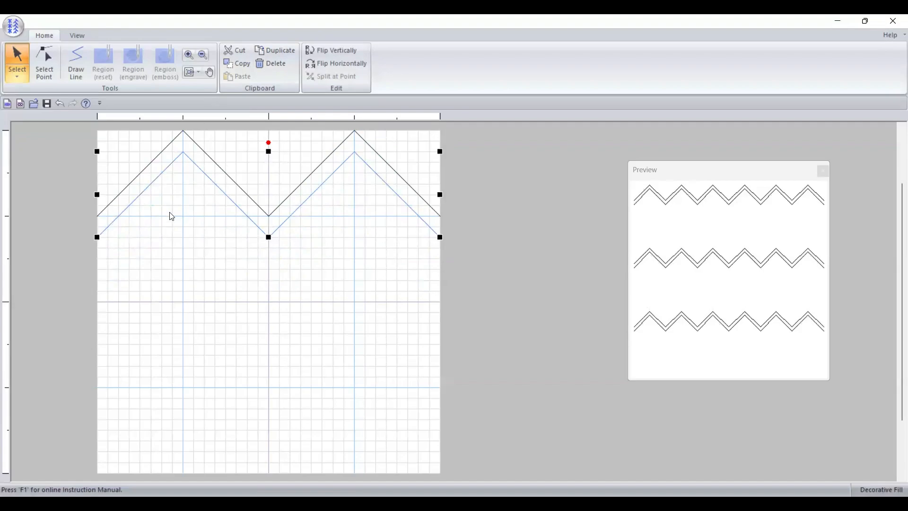
Flip the copied zigzag vertically and move it down three grid squares to form diamonds with the original
left_click(331, 50)
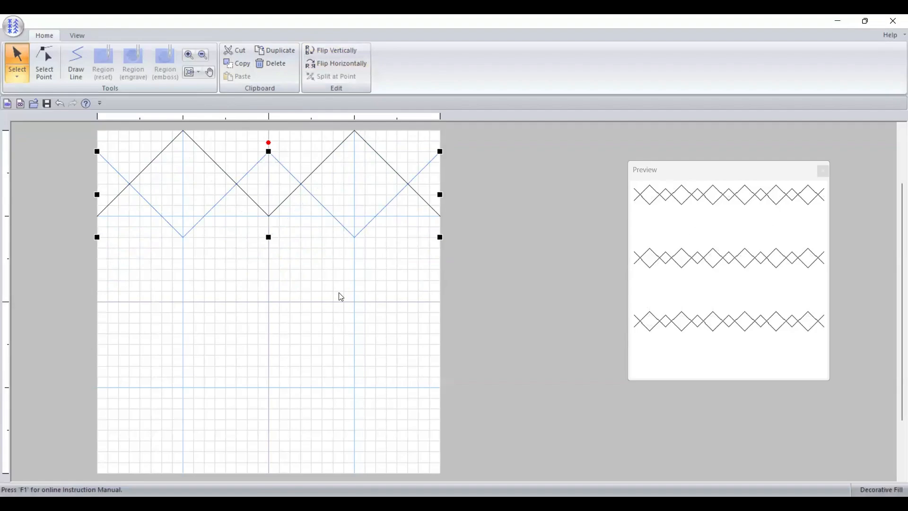
key("Down")
key("Down")
key("Down")
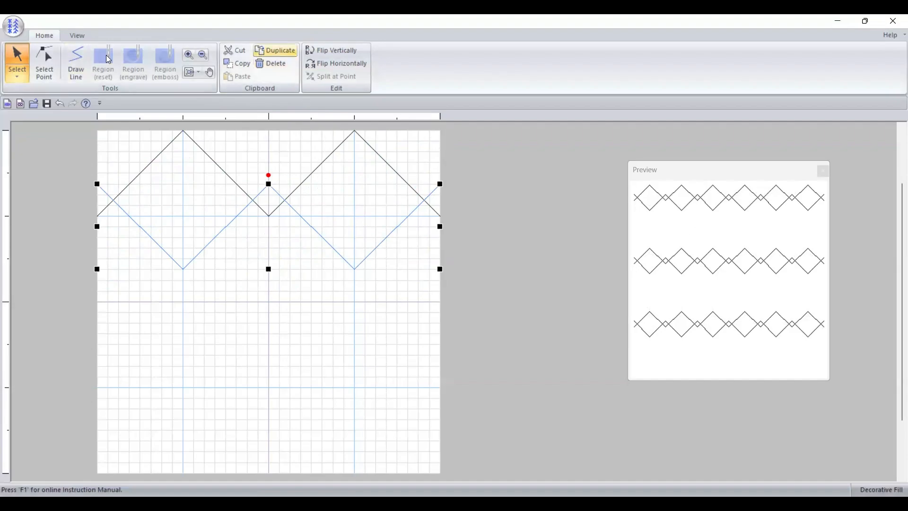
Duplicate the flipped zigzag and place the copy two grid squares below it
left_click(275, 50)
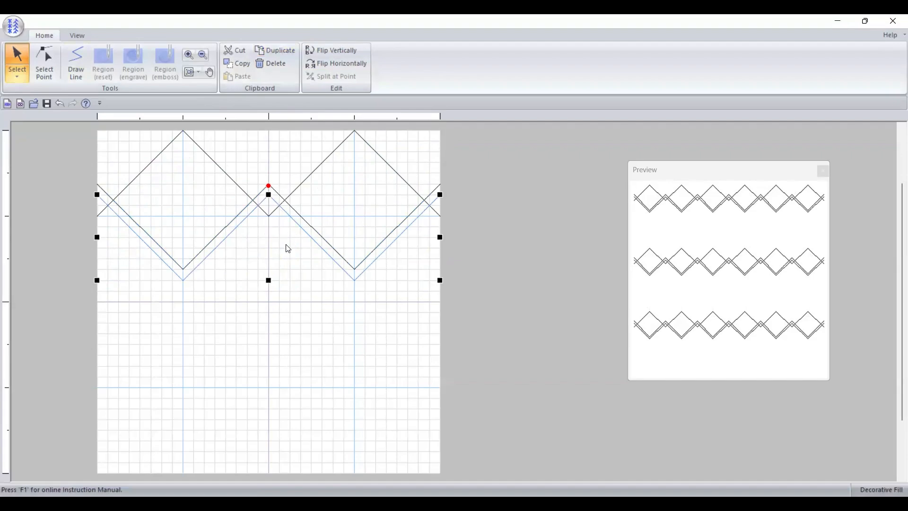
key("Down")
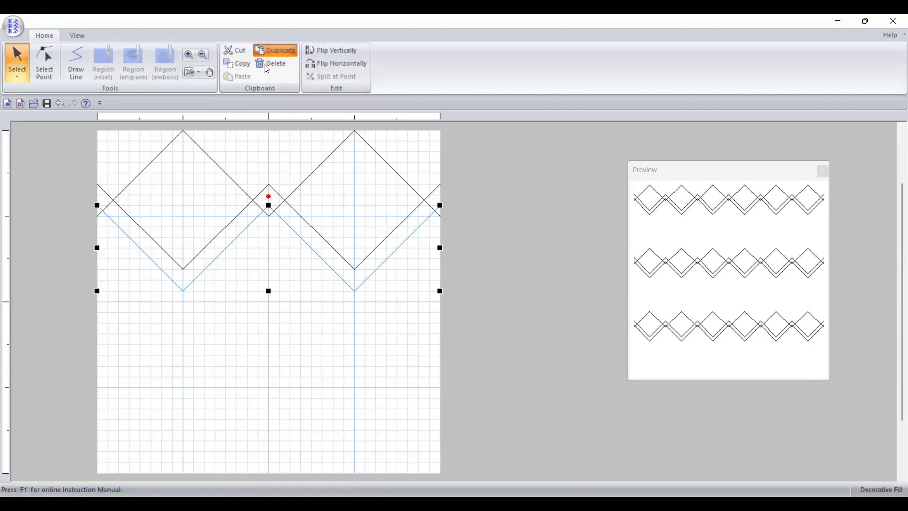
Try another duplicate of the flipped zigzag two grid squares further down, and delete it
left_click(276, 50)
key("Down")
key("Down")
key("Down")
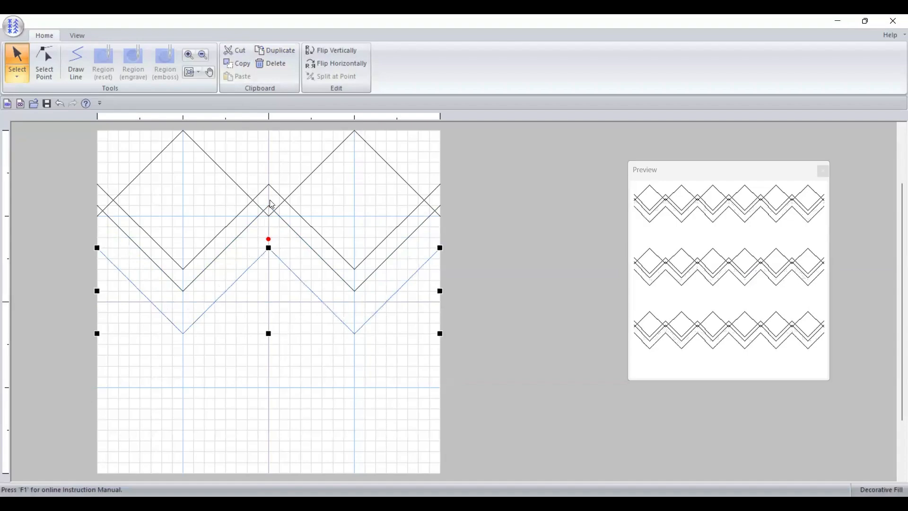
key("Up")
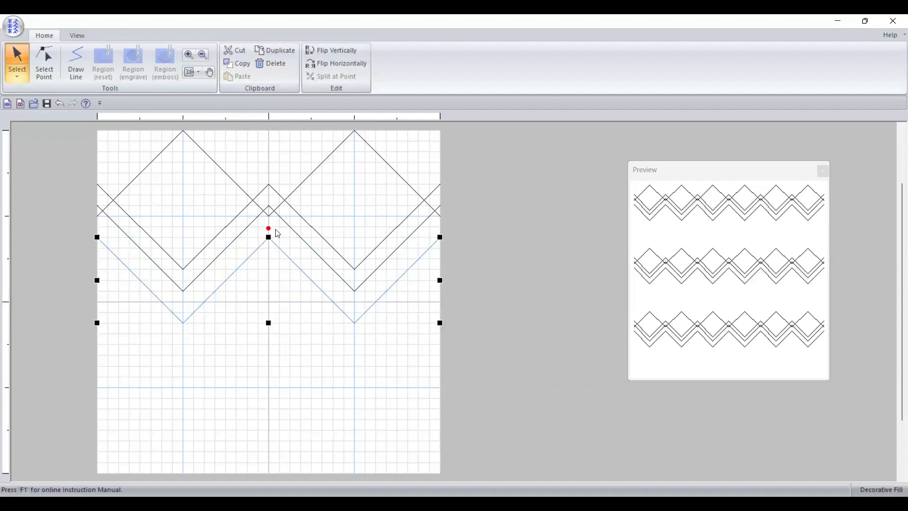
key("Up")
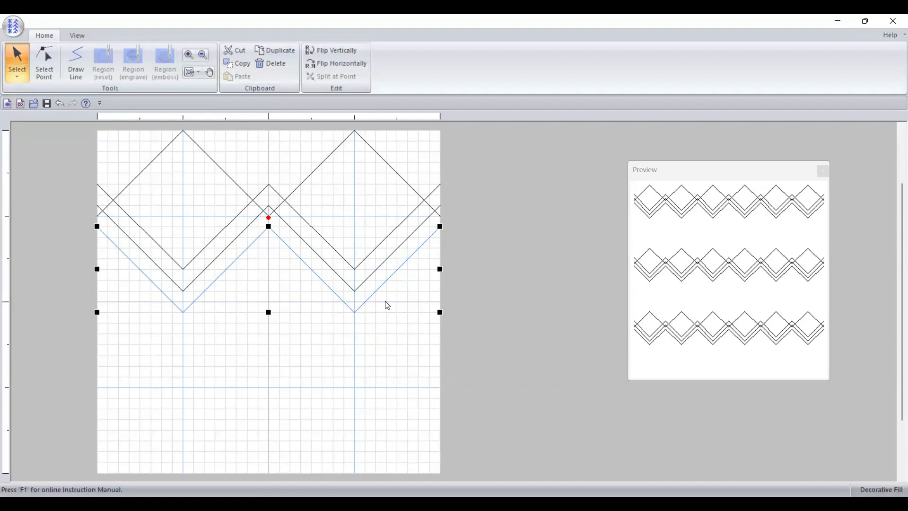
key("Delete")
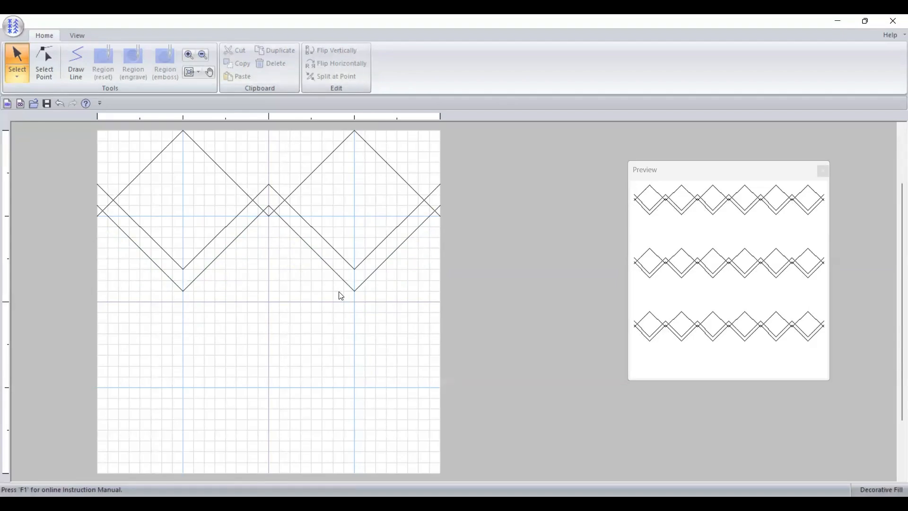
Duplicate all the zigzag lines, flip the copy vertically, and move it down ten grid squares
scroll(341, 296, "up", 1)
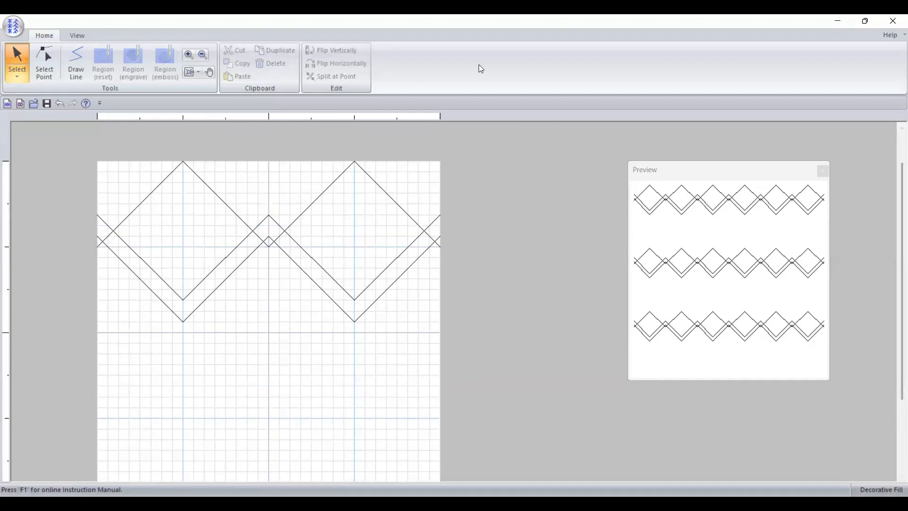
left_click(17, 76)
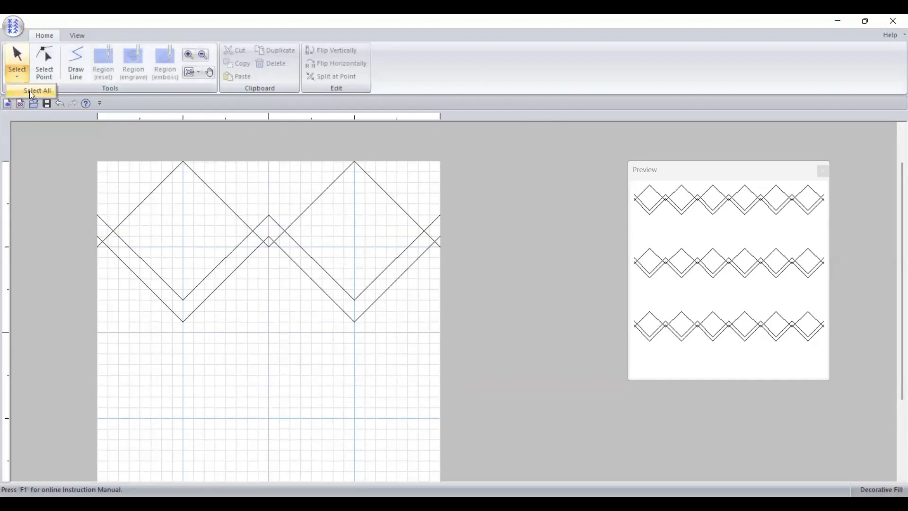
left_click(32, 92)
left_click(275, 51)
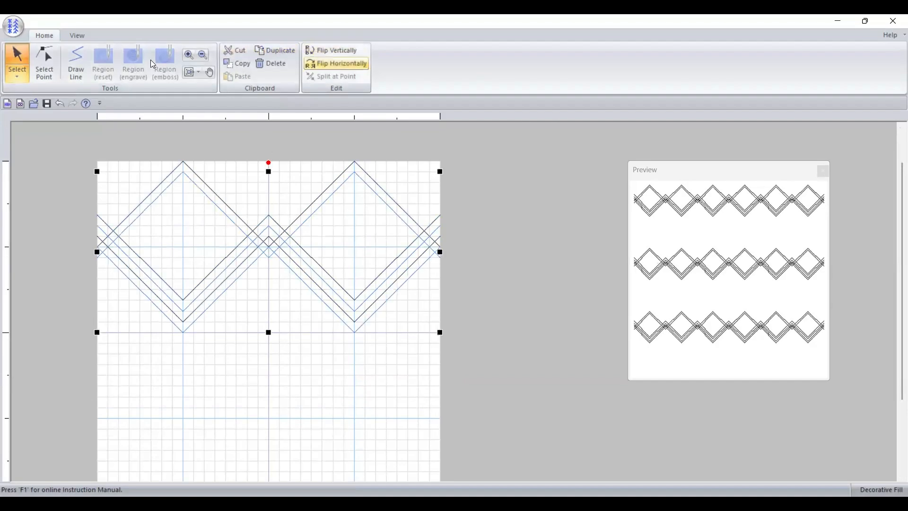
left_click(331, 50)
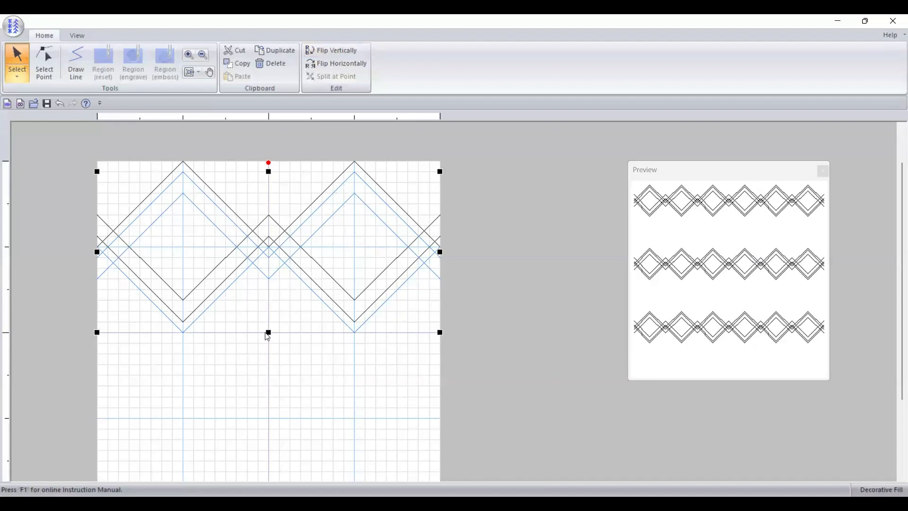
key("Down")
key("Down")
key("Down")
key("Down")
key("Down")
key("Down")
key("Down")
key("Down")
key("Down")
key("Down")
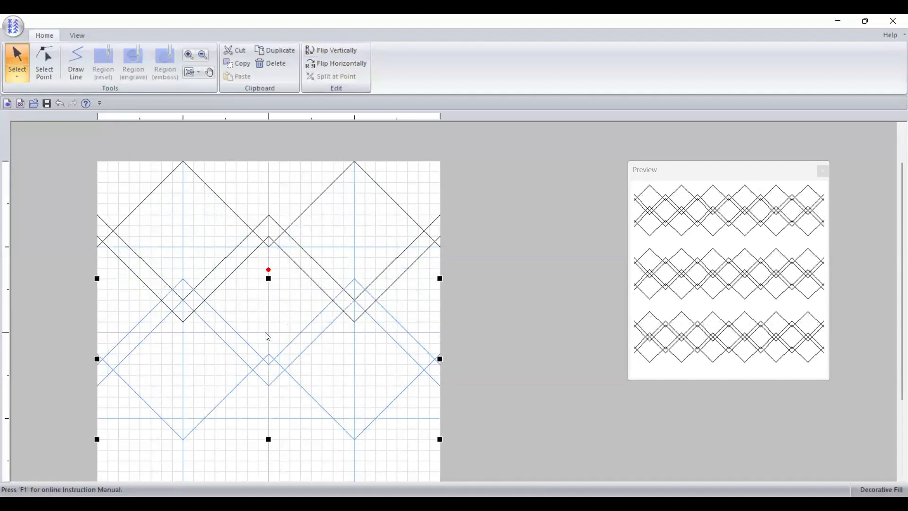
Duplicate the flipped zigzag group and move the copy down five grid squares
left_click(266, 52)
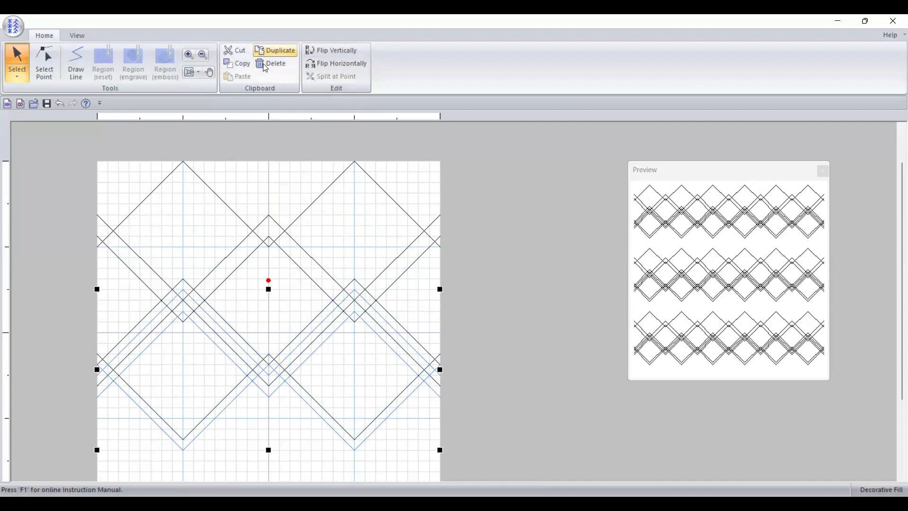
key("Down")
key("Down")
key("Down")
key("Down")
key("Down")
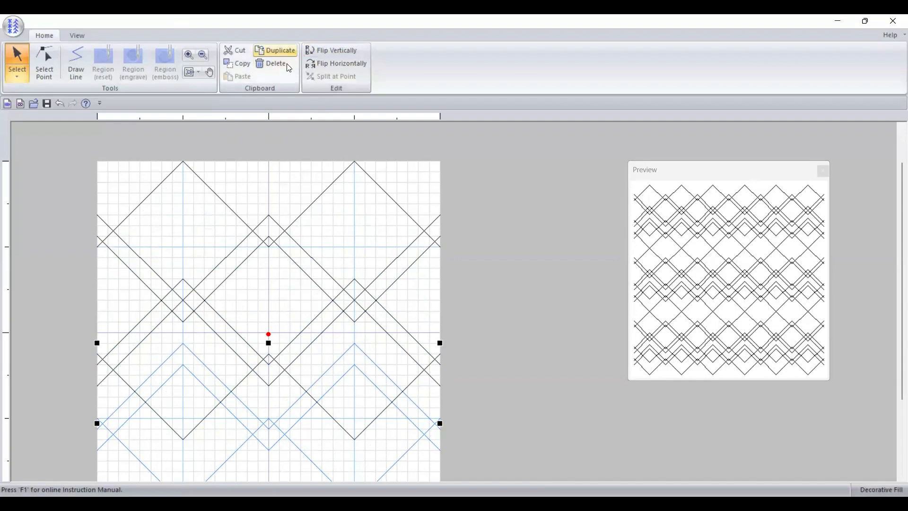
Duplicate the lowest zigzag group and move the copy up to the upper edge of the grid
left_click(275, 50)
left_click(271, 300)
key("Up")
key("Up")
key("Up")
key("Up")
key("Up")
key("Up")
key("Up")
key("Up")
key("Up")
key("Up")
key("Up")
key("Up")
key("Up")
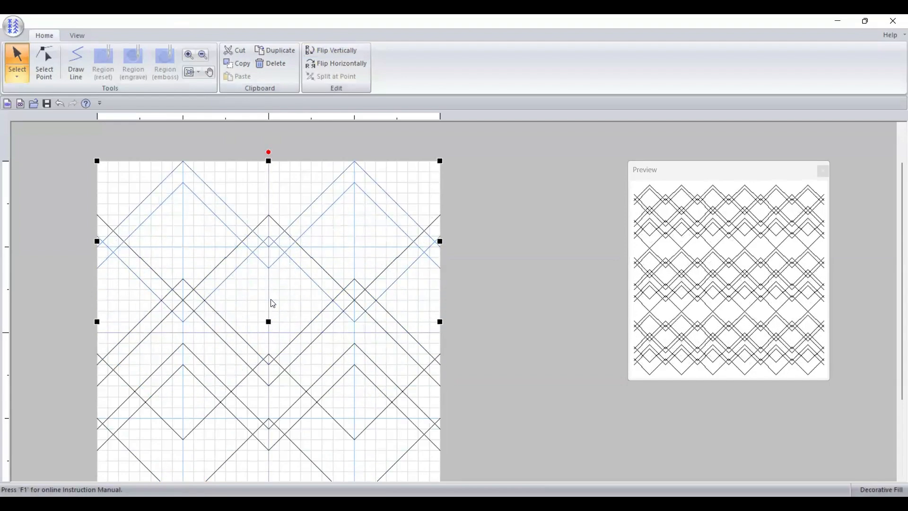
Move the copied zigzag group five grid squares down from the upper edge and flip it vertically
key("Down")
key("Down")
key("Down")
key("Down")
key("Down")
key("Down")
key("Down")
key("Down")
key("Down")
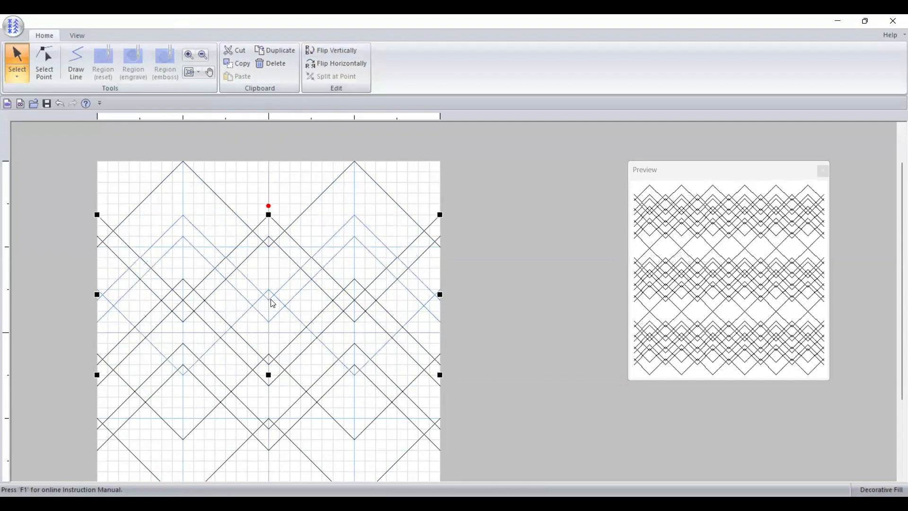
key("Up")
key("Up")
key("Up")
key("Up")
key("Up")
key("Up")
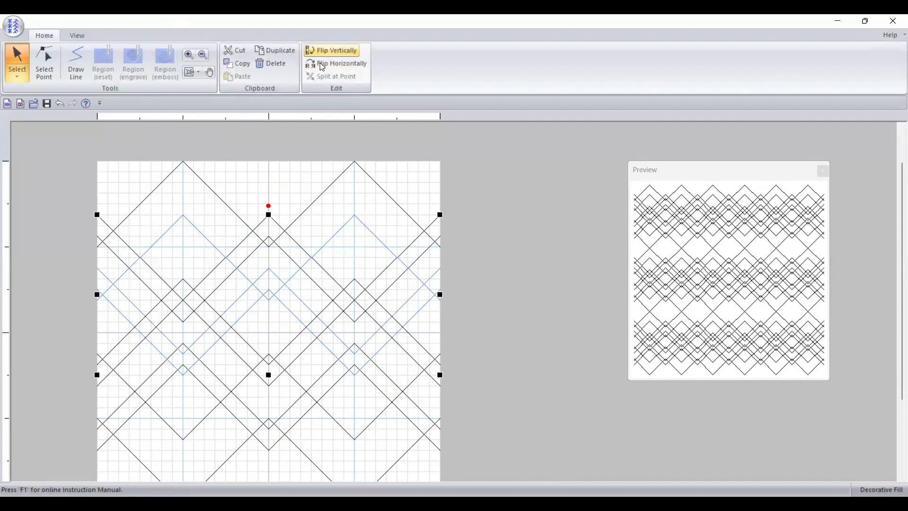
Move the single zigzag that peaks at the grid's center line up five squares to the upper edge
key("Down")
key("Down")
left_click(296, 241)
key("Up")
key("Up")
key("Up")
key("Up")
key("Up")
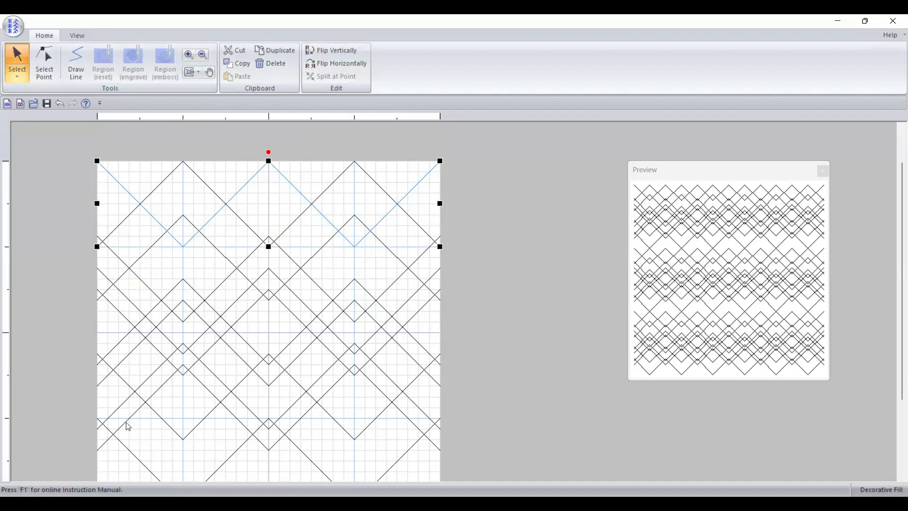
Delete all the zigzag lines to clear the pattern grid
left_click(201, 315)
left_click(202, 320)
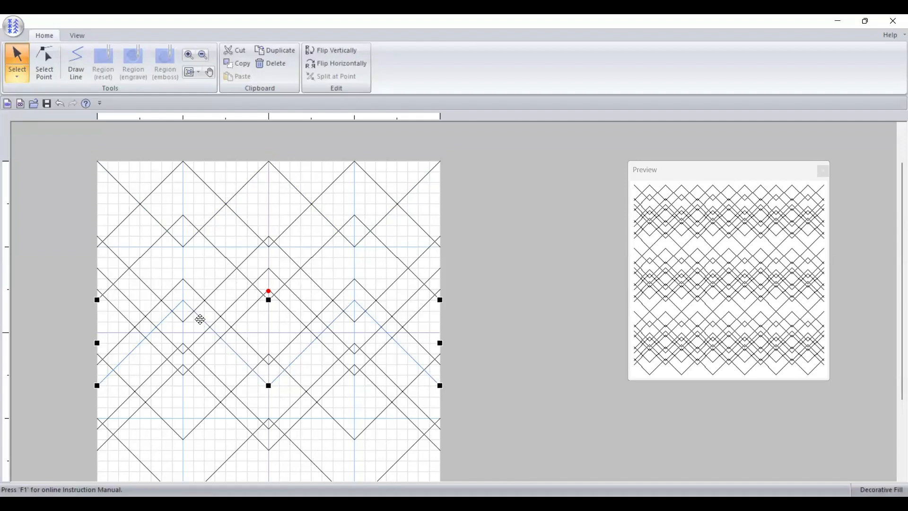
key("Delete")
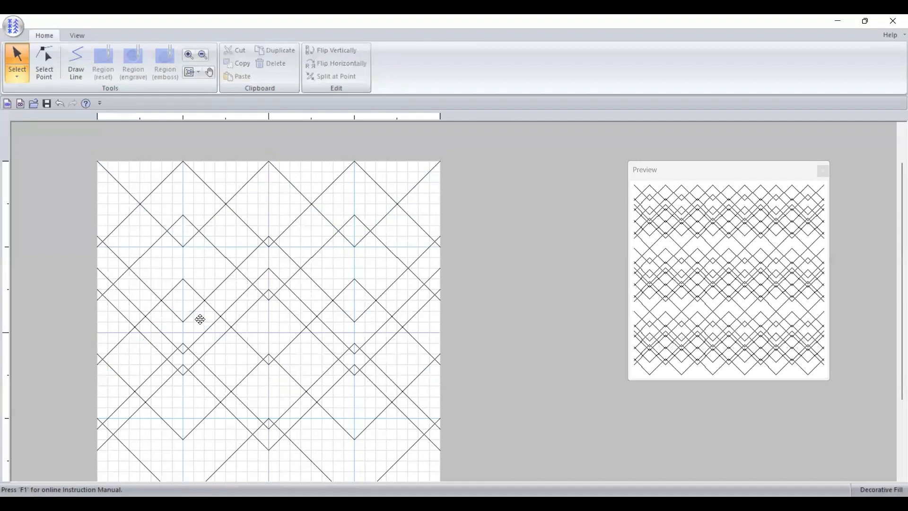
left_click_drag(180, 255, 363, 416)
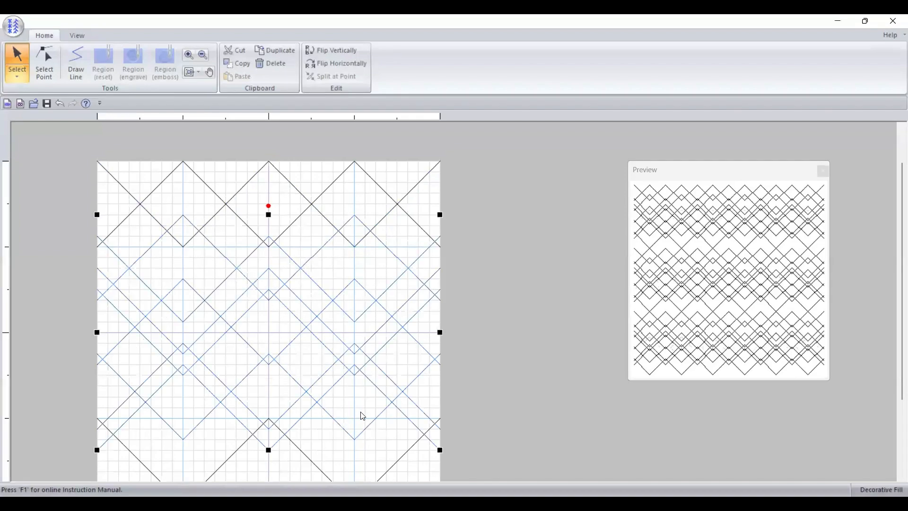
key("Delete")
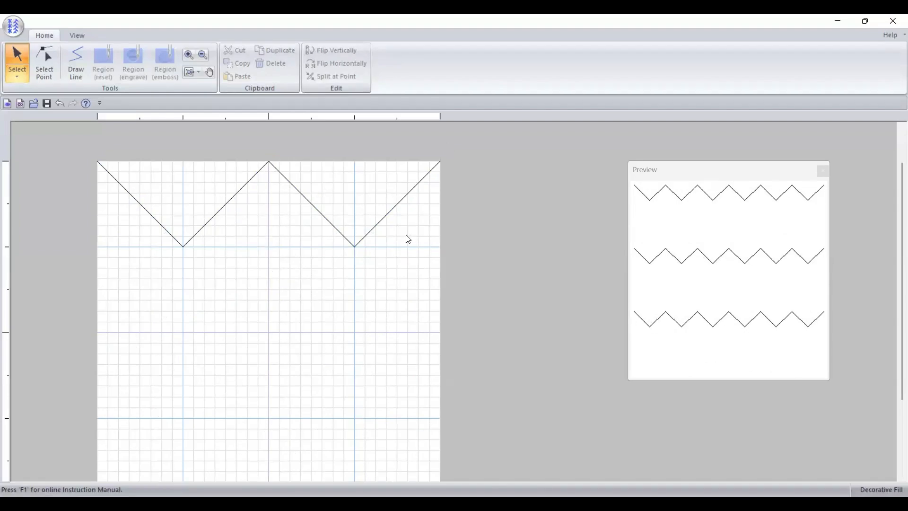
left_click_drag(305, 186, 398, 281)
key("Delete")
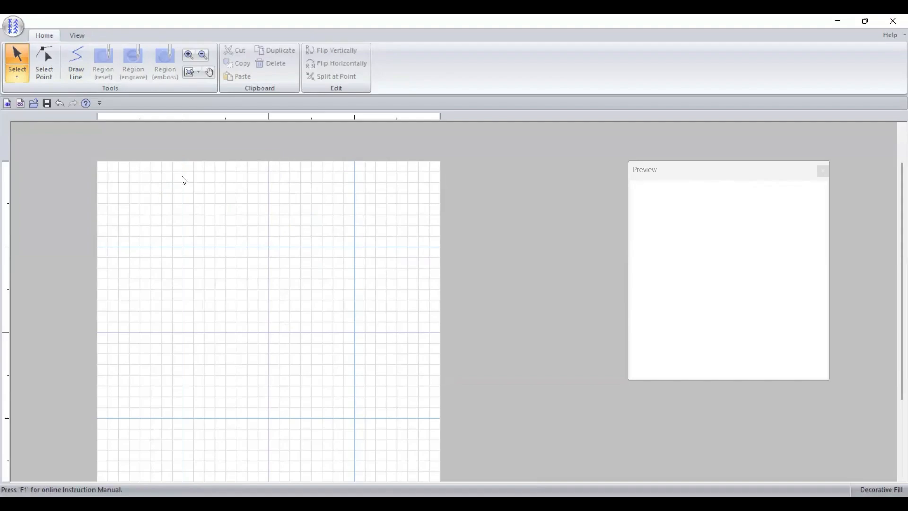
Draw a two-peak zigzag across the grid's upper quarter and extend it back diagonally to the middle line
left_click(77, 67)
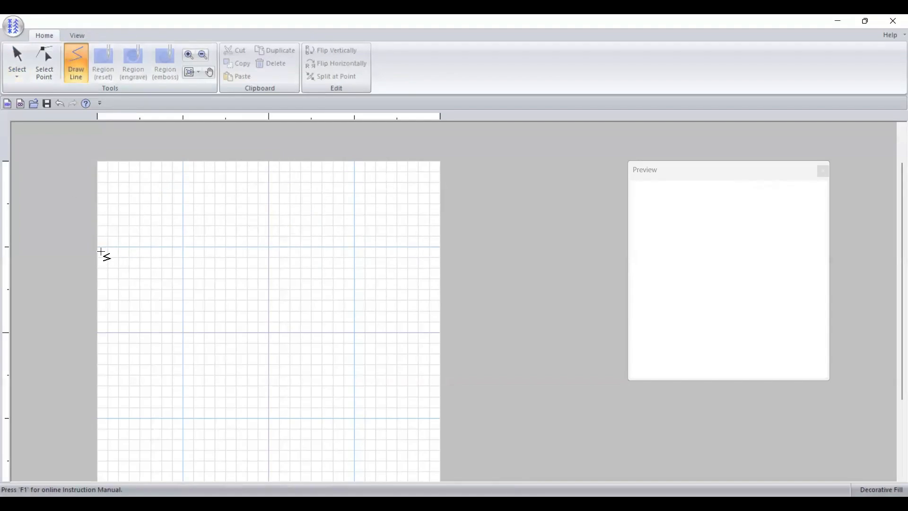
left_click(97, 246)
left_click(183, 162)
left_click(269, 247)
left_click(354, 162)
left_click(440, 247)
double_click(354, 332)
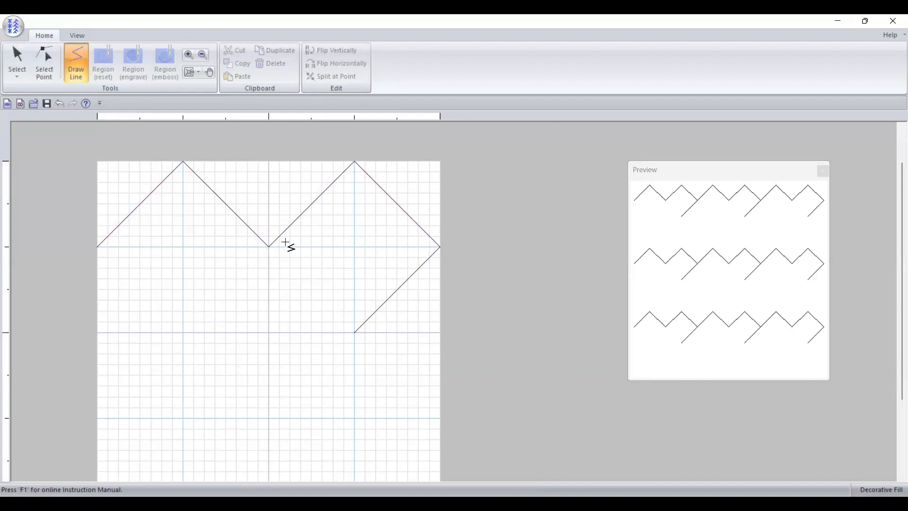
Draw a second line from the first line's end, zigzagging to the left edge, down that edge and back to the right edge
left_click(354, 333)
left_click(269, 247)
left_click(183, 333)
left_click(97, 247)
left_click(98, 418)
left_click(183, 332)
left_click(269, 418)
left_click(354, 333)
left_click(439, 418)
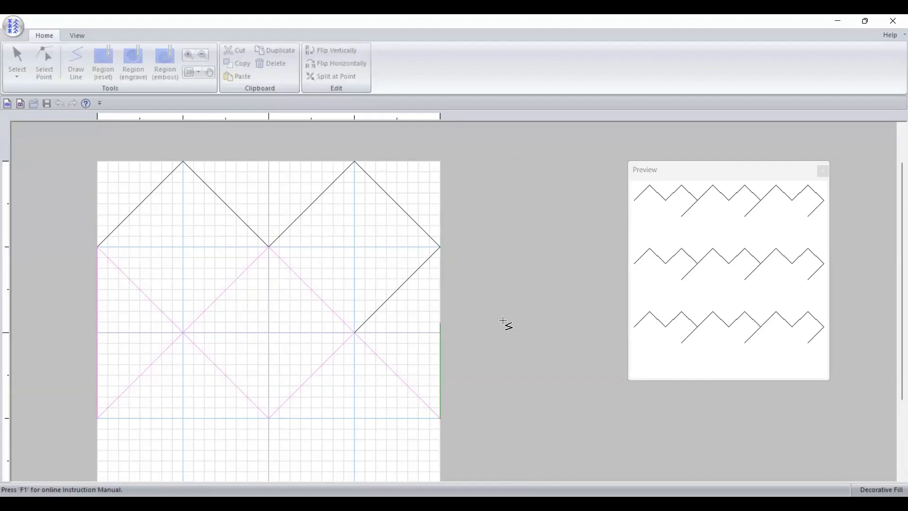
double_click(441, 419)
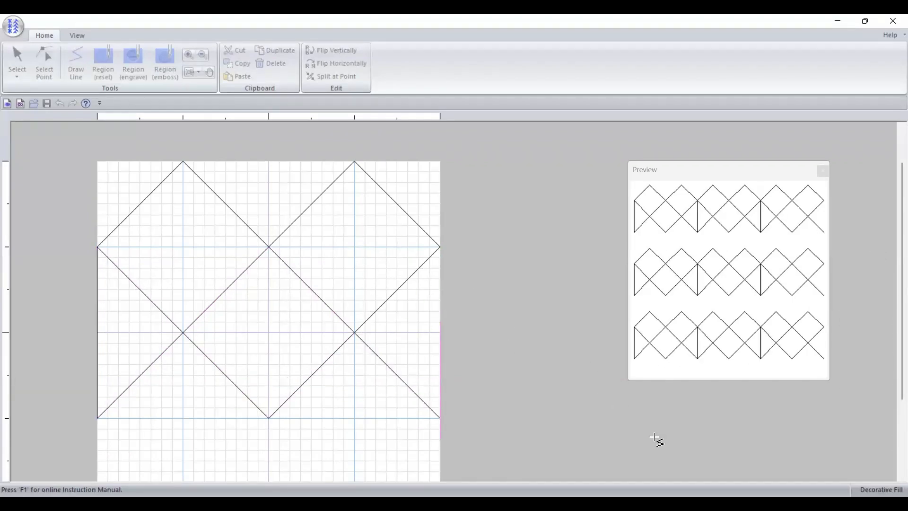
right_click(420, 338)
right_click(421, 340)
Draw a two-valley zigzag across the grid's lower quarter to complete the diamond lattice
left_click_drag(900, 396, 900, 416)
left_click(440, 387)
left_click(354, 471)
left_click(269, 386)
left_click(183, 472)
double_click(97, 386)
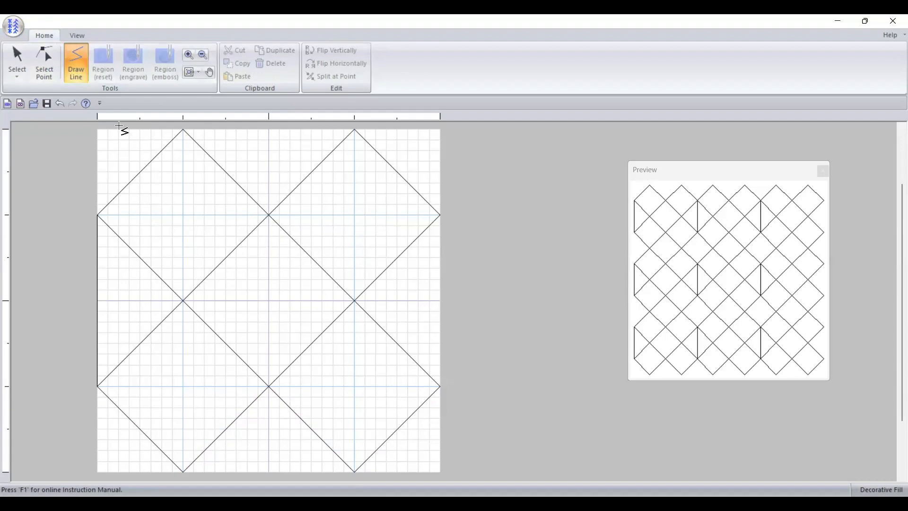
Add points on the two upper segments of the center diamond and move them outward to form the upper corners of a square
left_click(44, 61)
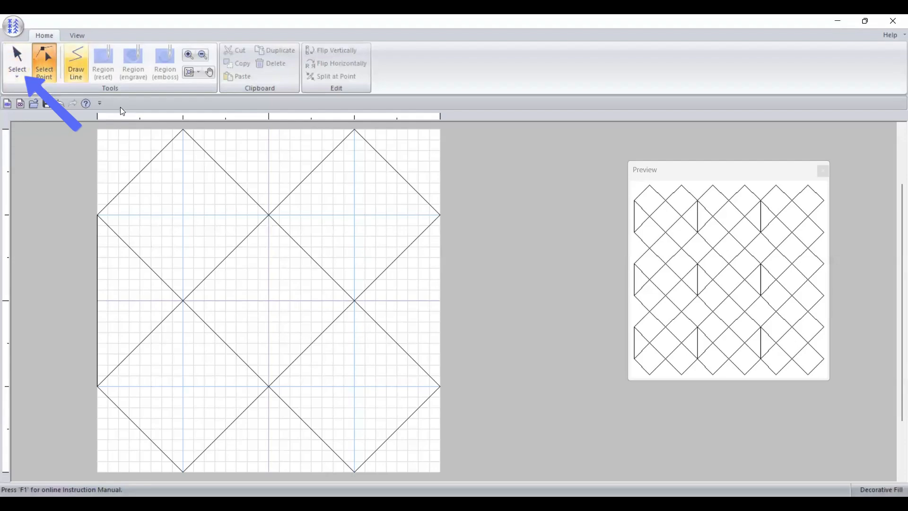
left_click(153, 272)
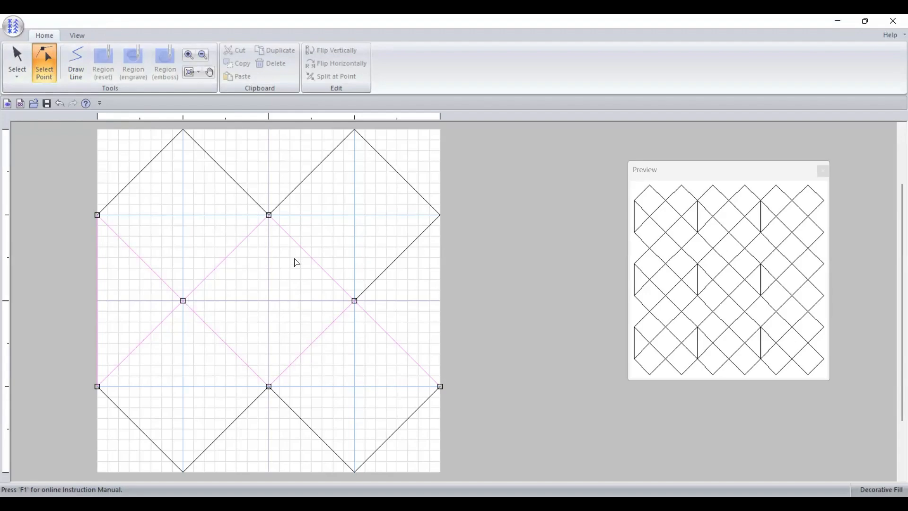
left_click(229, 256)
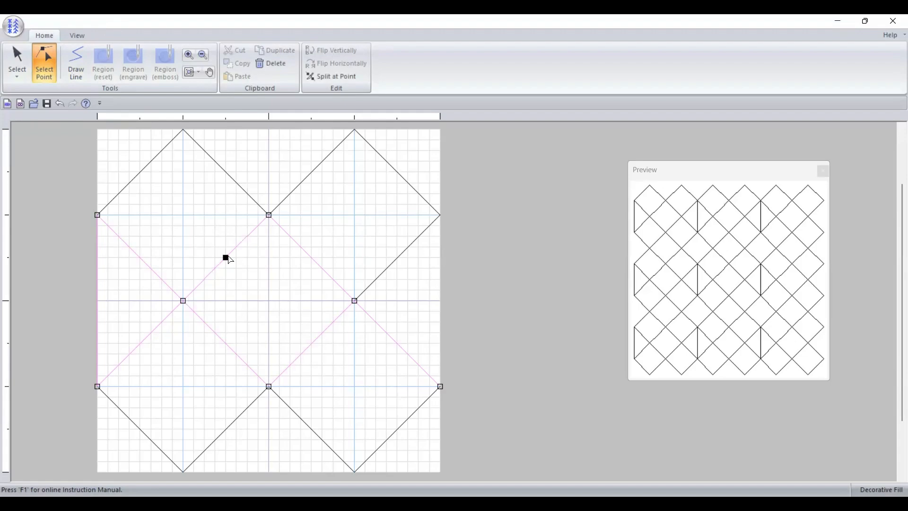
left_click_drag(228, 256, 198, 226)
left_click_drag(225, 258, 183, 214)
left_click(316, 260)
left_click_drag(315, 261, 358, 216)
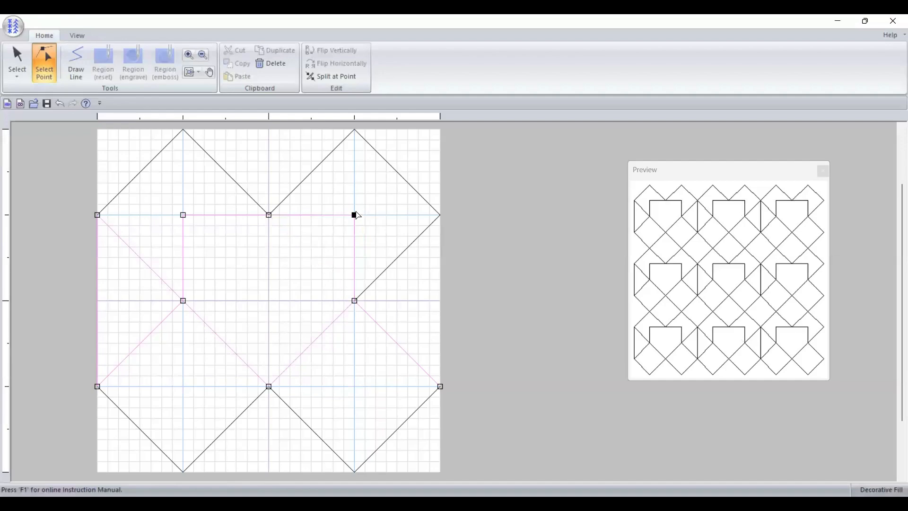
Add points on the two lower segments of the center diamond and move them outward to complete the square
left_click(320, 341)
left_click_drag(312, 343, 355, 385)
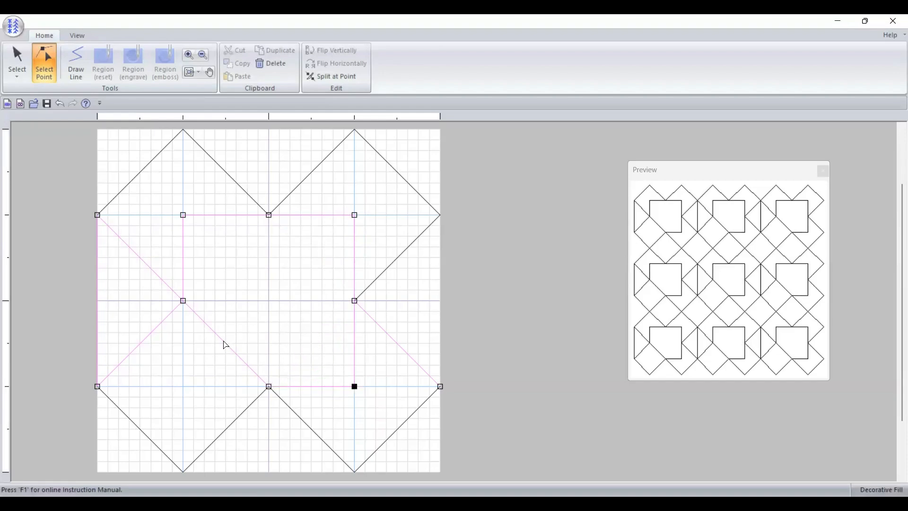
left_click_drag(224, 343, 183, 385)
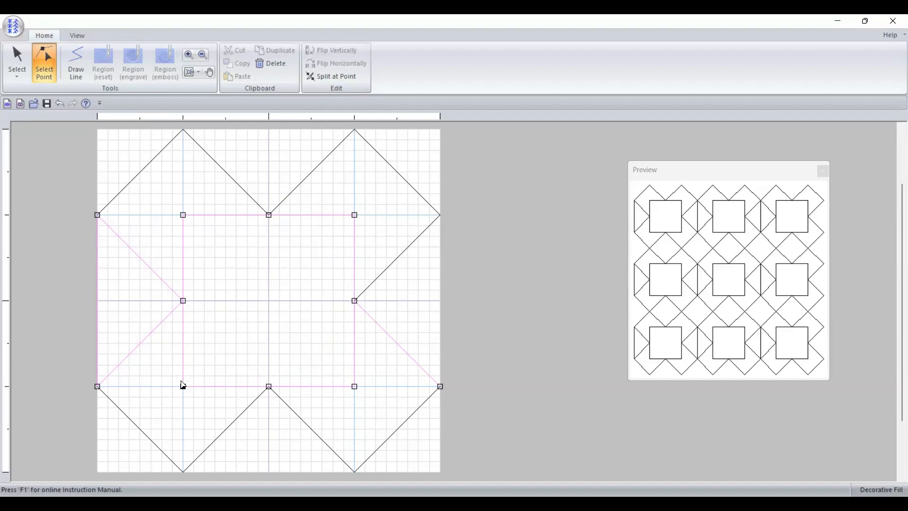
left_click(183, 385)
Save the pattern as a decorative fill file named boxes in the Pattern folder
left_click(15, 27)
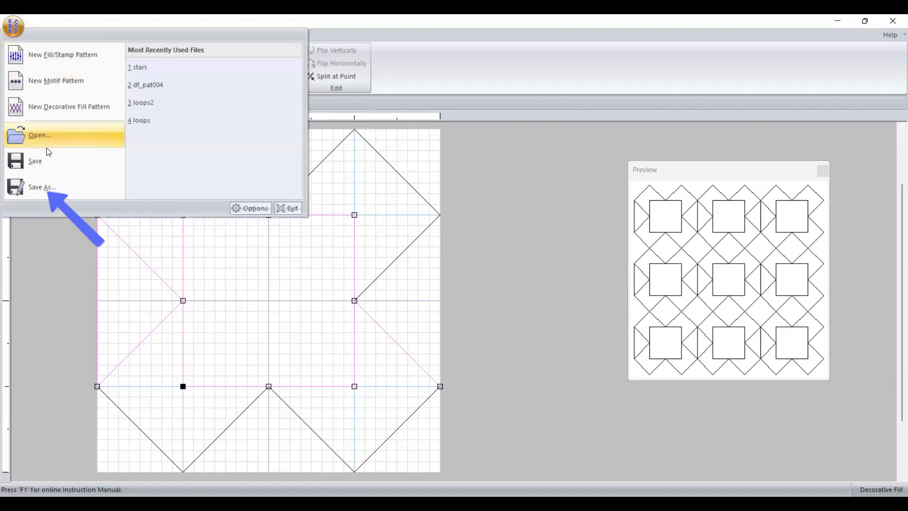
left_click(50, 187)
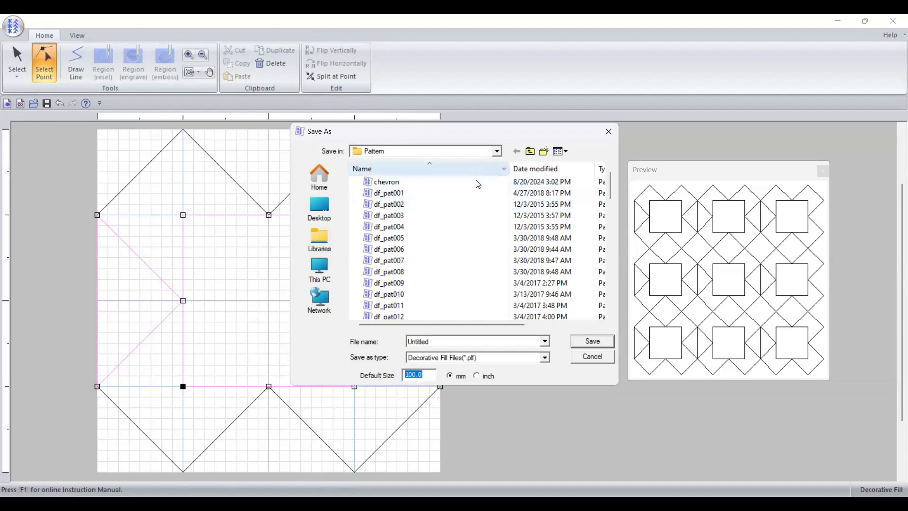
double_click(428, 341)
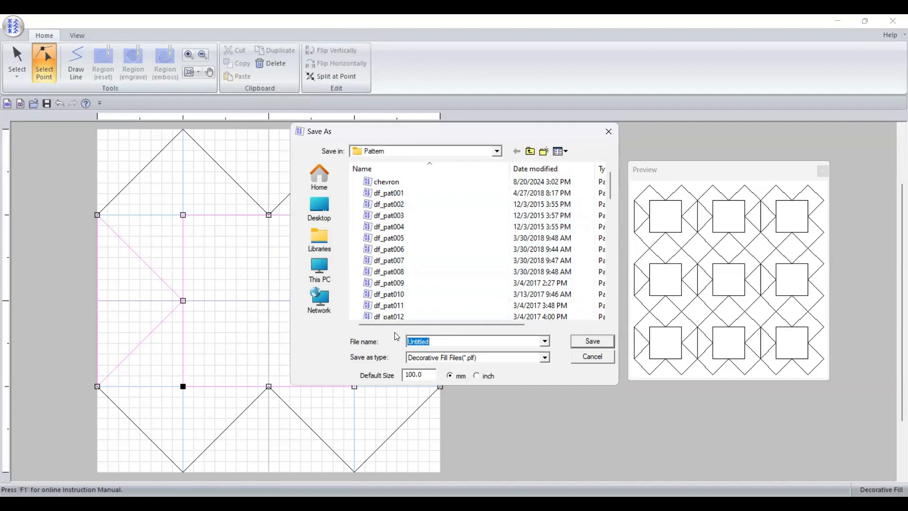
type("c")
key("BackSpace")
type("boxes")
left_click(591, 342)
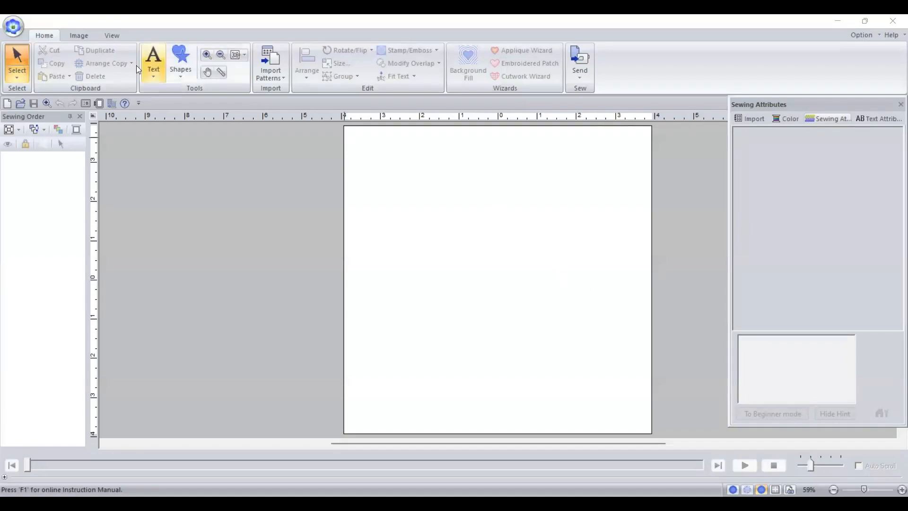
In Layout & Editing, draw a triangle about 1.60 by 1.75 inches mid-page and set its region to Not Sewn
left_click(182, 75)
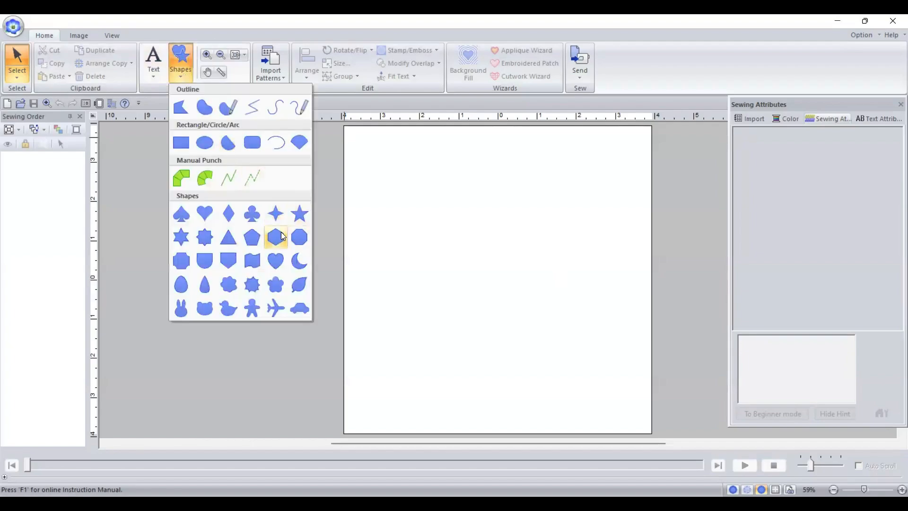
left_click(226, 237)
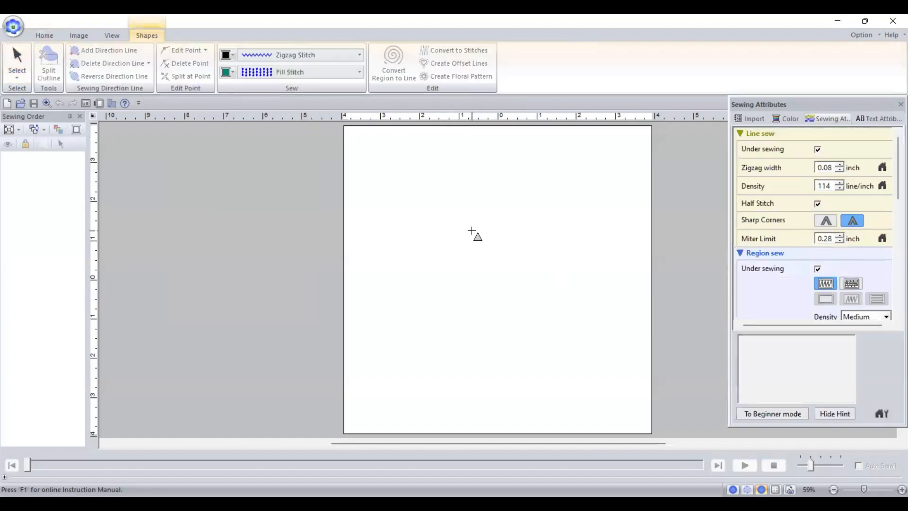
left_click_drag(472, 229, 530, 292)
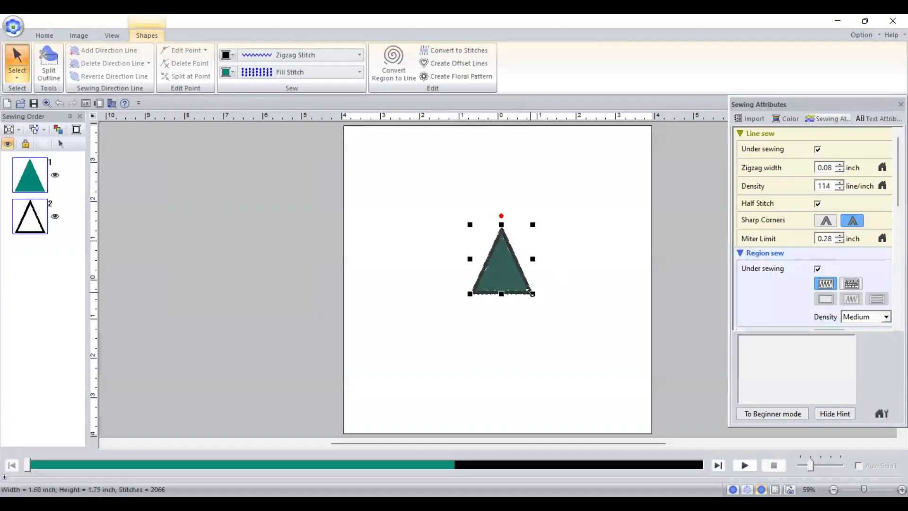
left_click(360, 74)
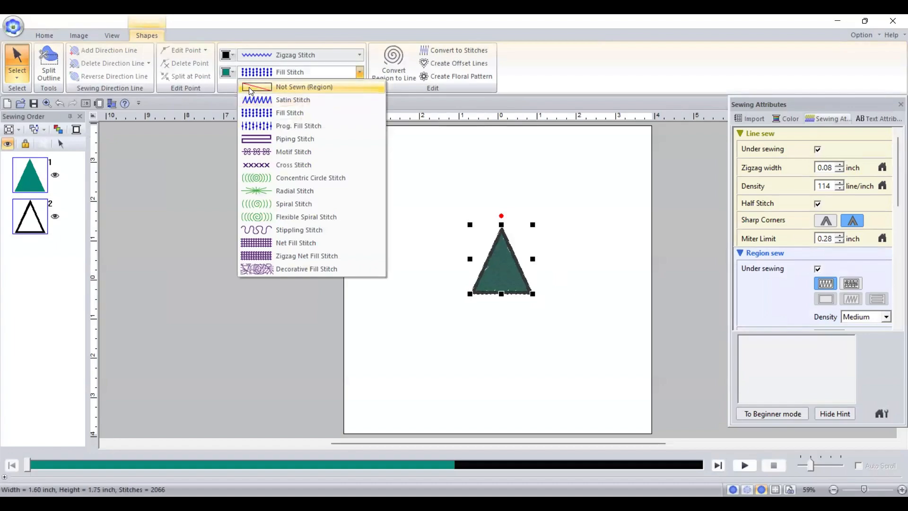
left_click(251, 89)
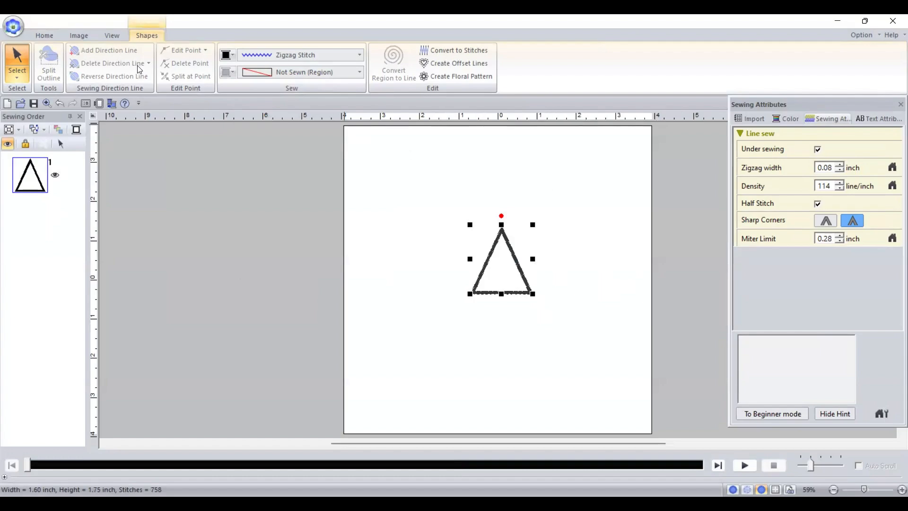
Start a Background Fill of the Decorative Fill type, using the area outside the triangle as the region
left_click(44, 35)
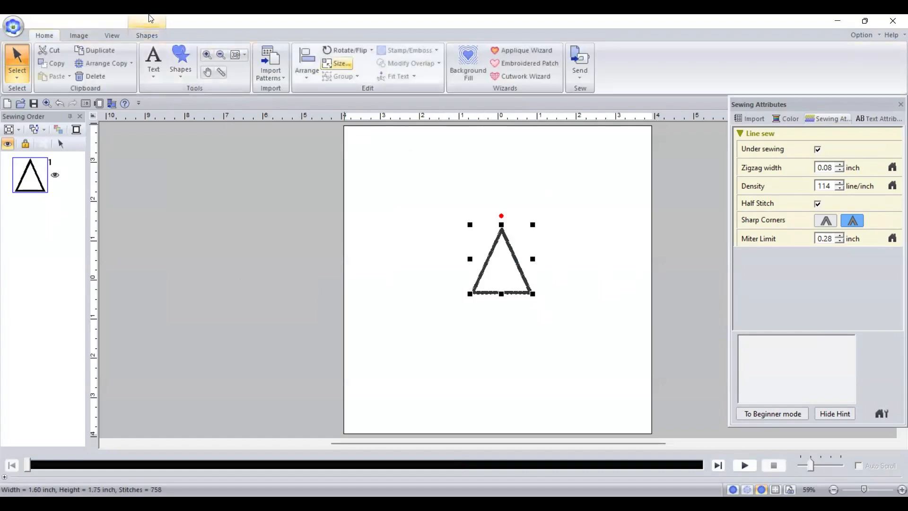
left_click(481, 83)
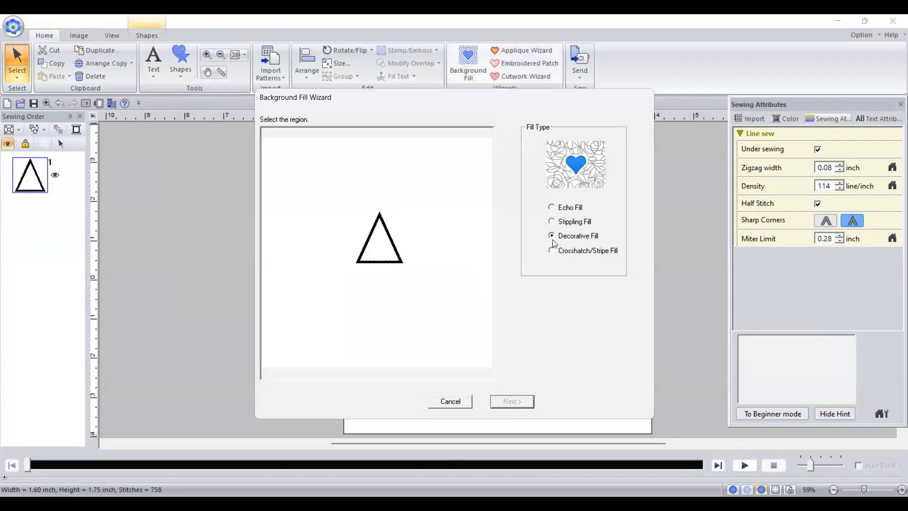
left_click(464, 249)
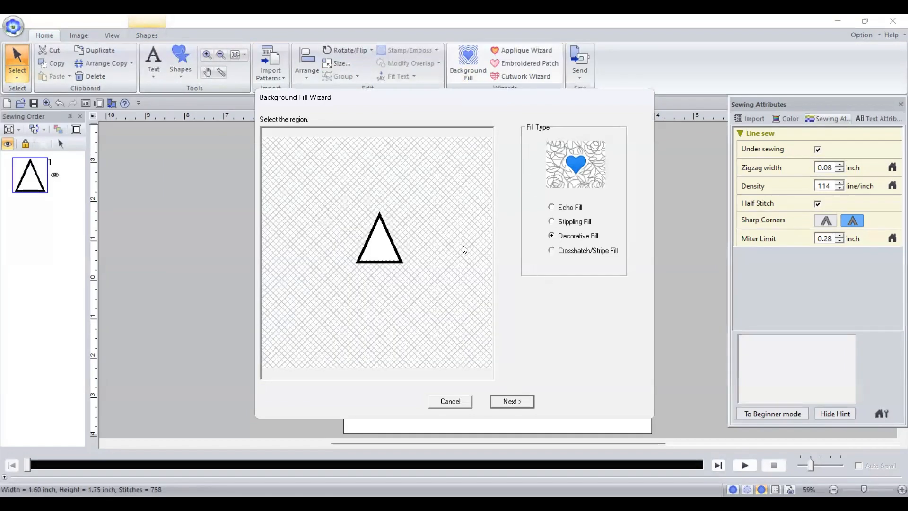
left_click(519, 402)
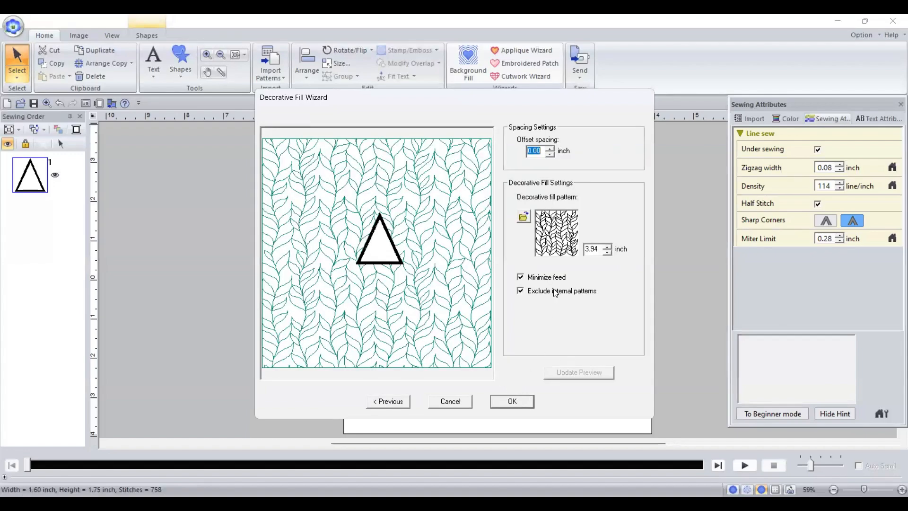
Choose the custom boxes pattern from the Pattern folder as the decorative fill pattern
left_click(523, 218)
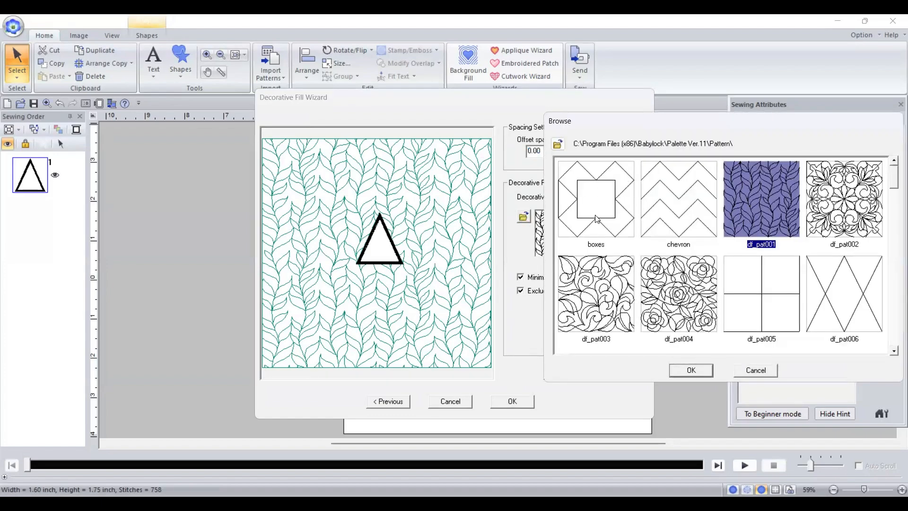
left_click(599, 223)
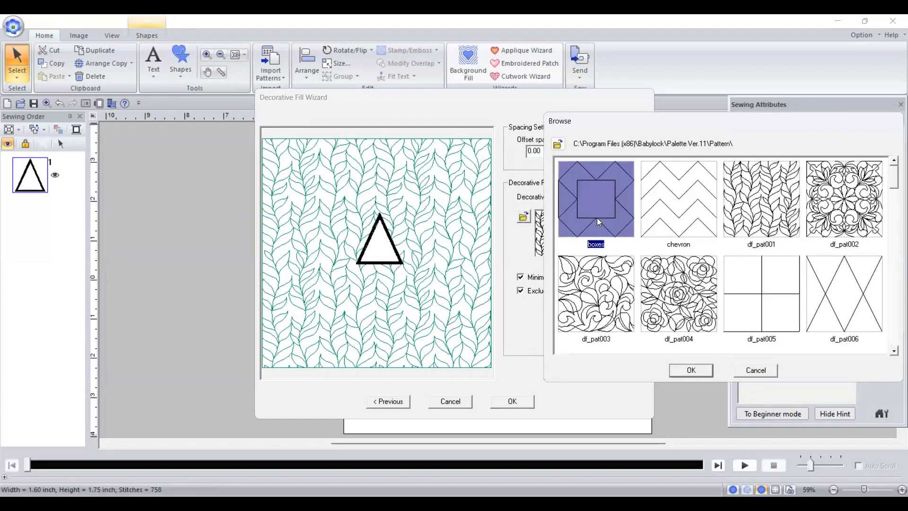
left_click(693, 371)
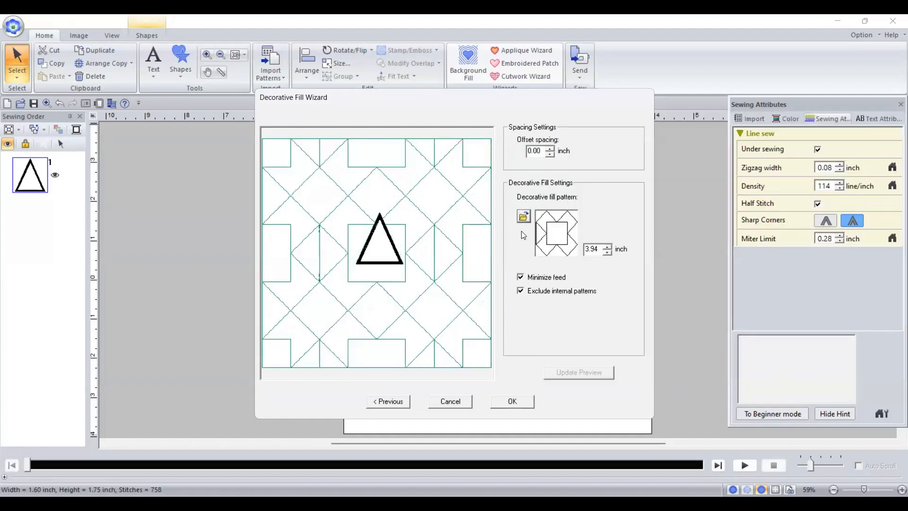
Set the decorative fill pattern size to 2.00 inches and update the preview
left_click(607, 250)
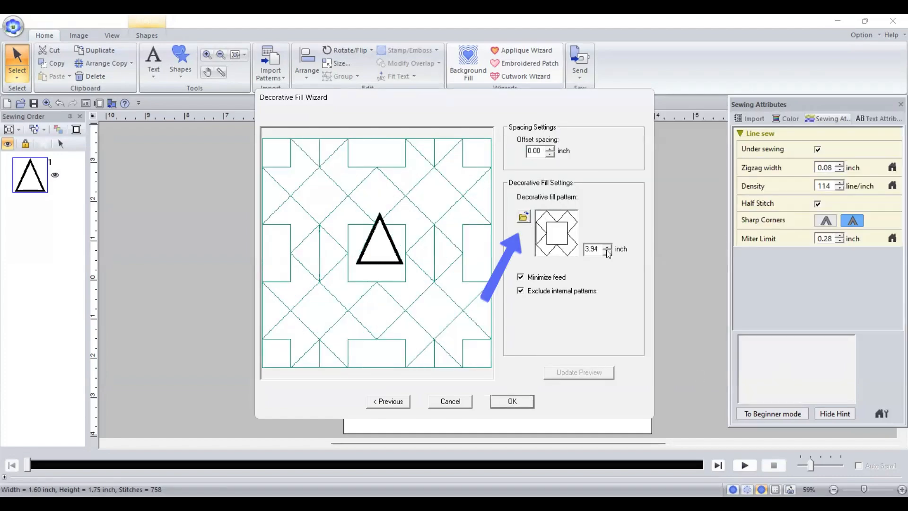
left_click(607, 252)
double_click(600, 249)
type("2.00")
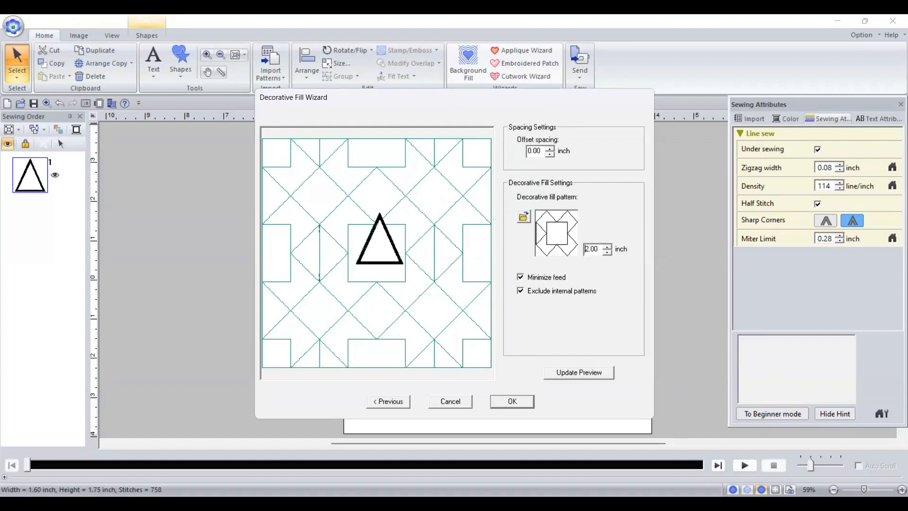
left_click(583, 376)
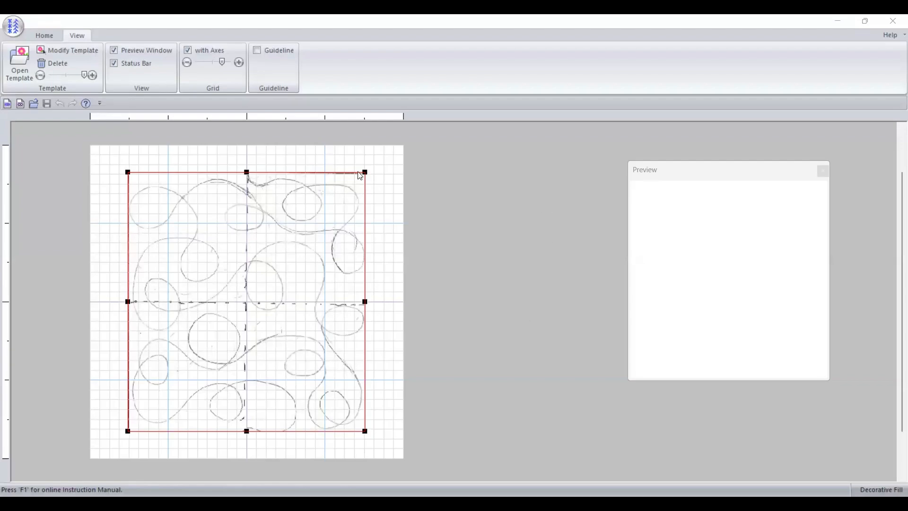
In Programmable Stitch Creator, enlarge the hand-drawn loop template by its corners and sides toward the edges of the design area
left_click_drag(364, 171, 386, 149)
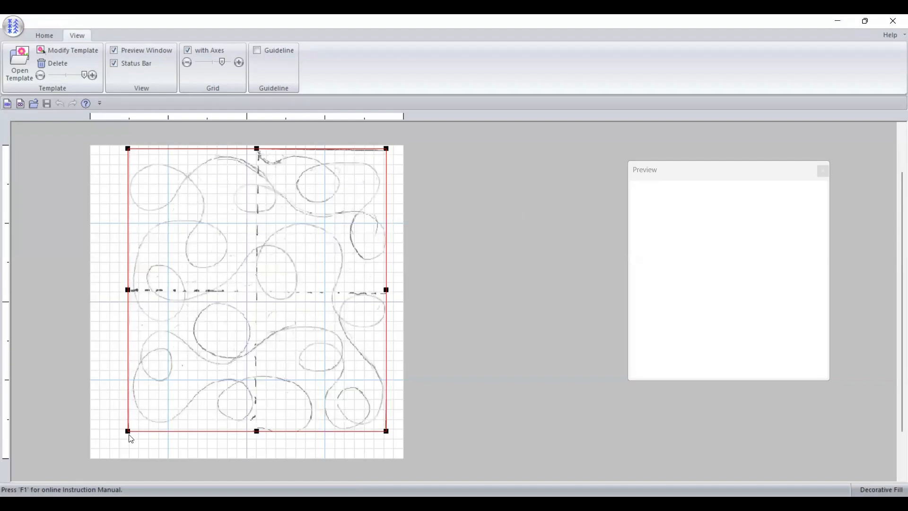
left_click_drag(127, 431, 85, 457)
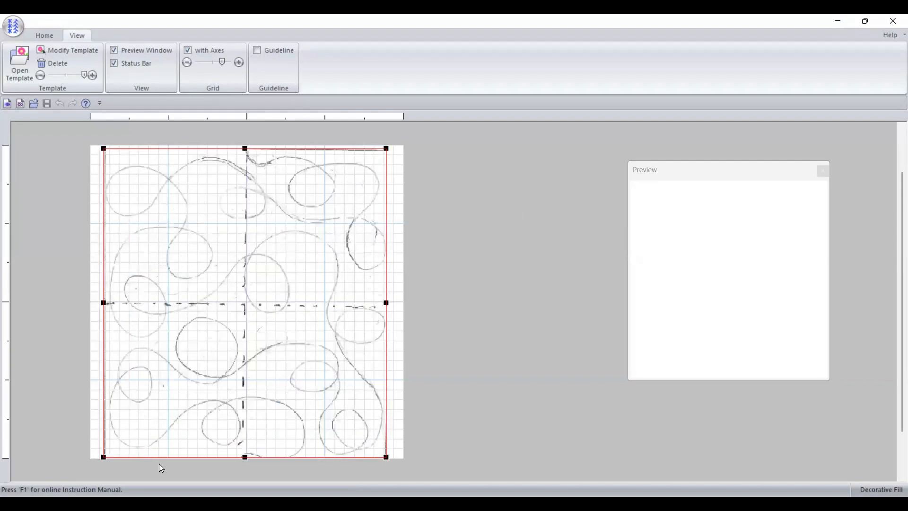
left_click_drag(248, 150, 249, 146)
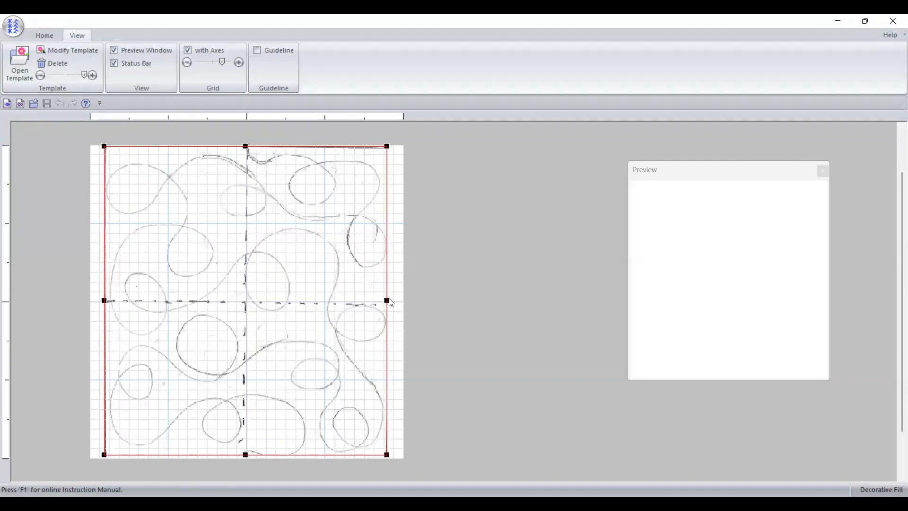
left_click_drag(387, 299, 403, 299)
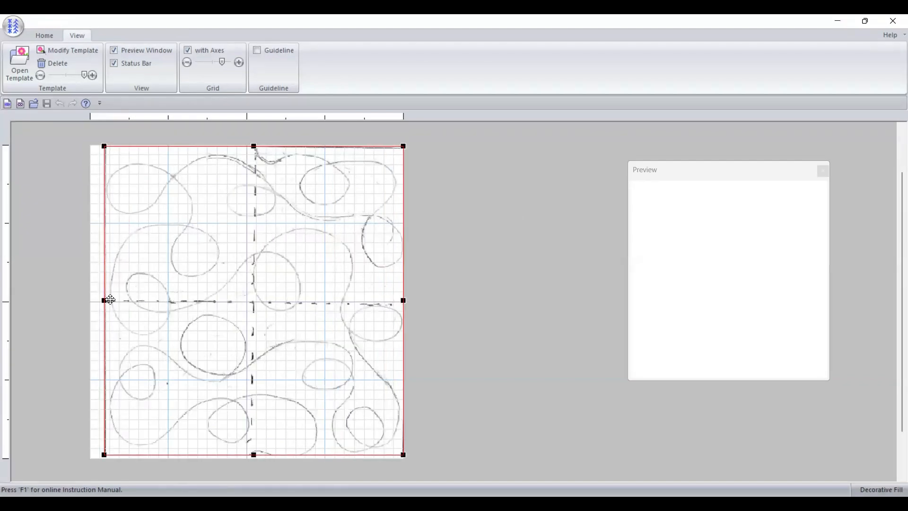
left_click_drag(104, 300, 92, 305)
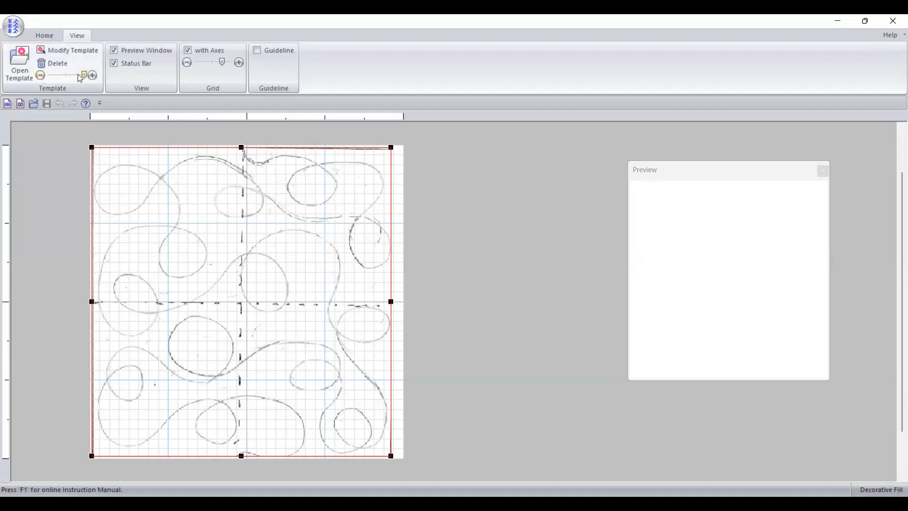
mouse_move(81, 75)
left_mouse_down()
mouse_move(69, 76)
mouse_move(88, 74)
left_mouse_up()
Reposition the template and stretch its right, left and upper edges so it fills the design area
left_click(48, 42)
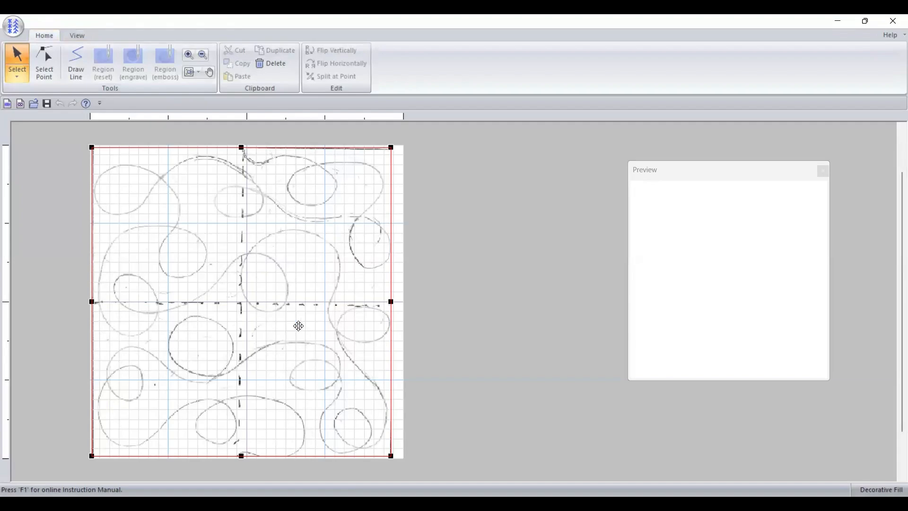
left_click_drag(270, 210, 273, 180)
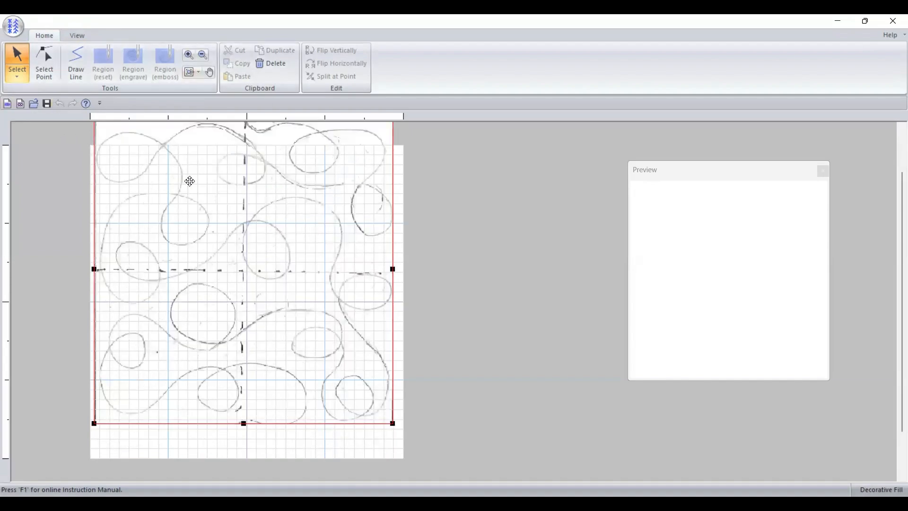
left_click_drag(244, 248, 243, 281)
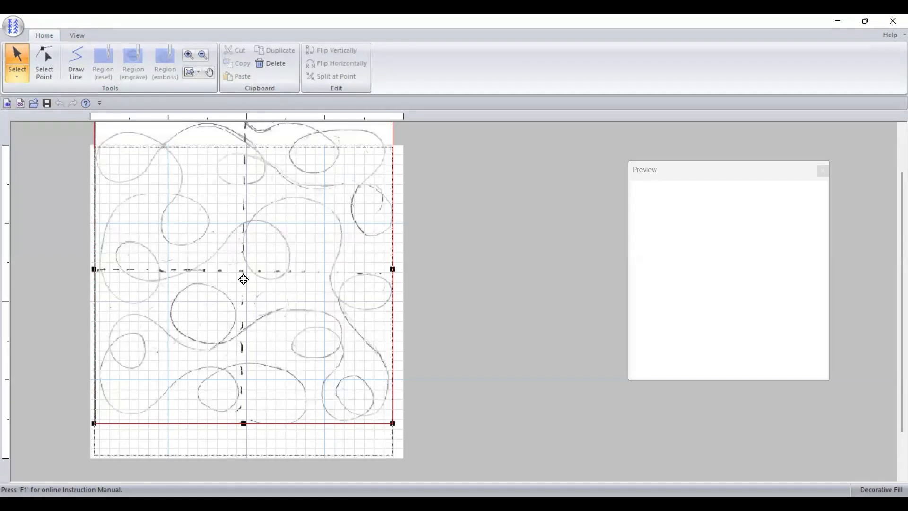
left_click_drag(243, 281, 244, 281)
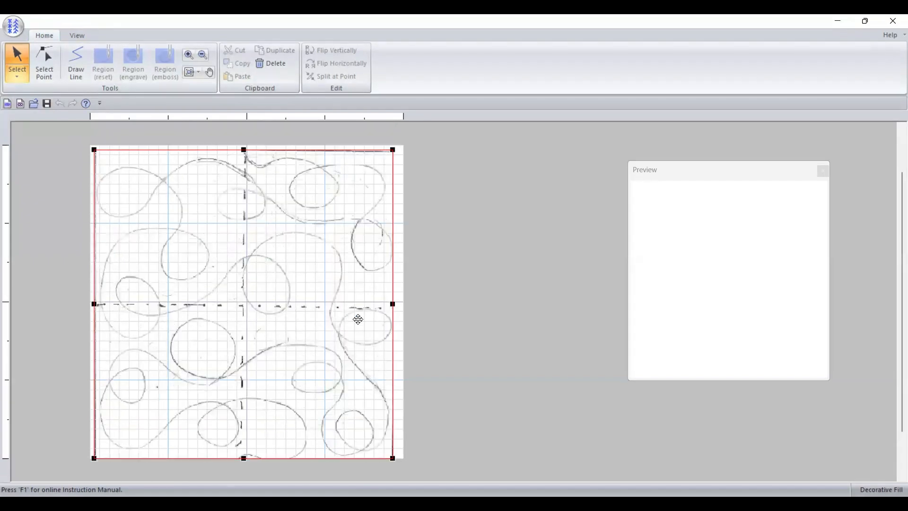
left_click_drag(392, 303, 402, 304)
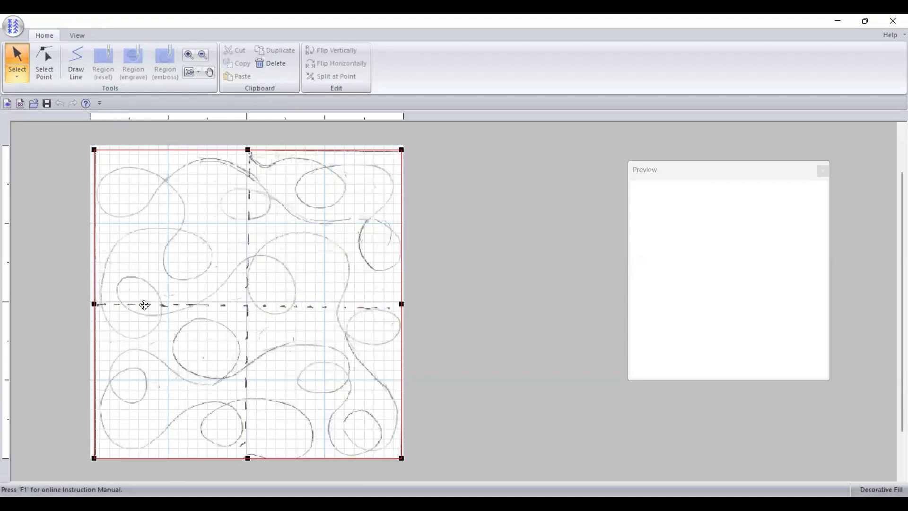
left_click_drag(95, 305, 91, 305)
left_click_drag(246, 150, 246, 146)
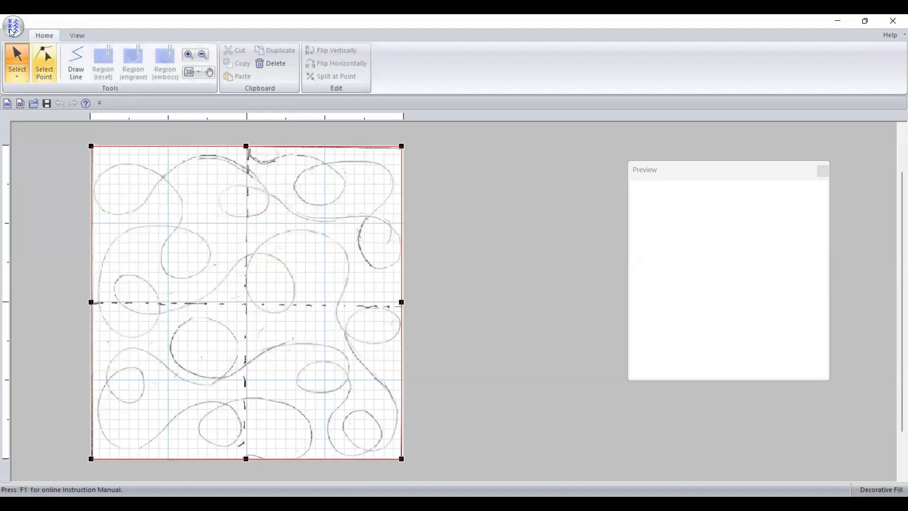
Choose the Draw Line tool and turn the grid off so that only the template shows behind the drawing
left_click(75, 70)
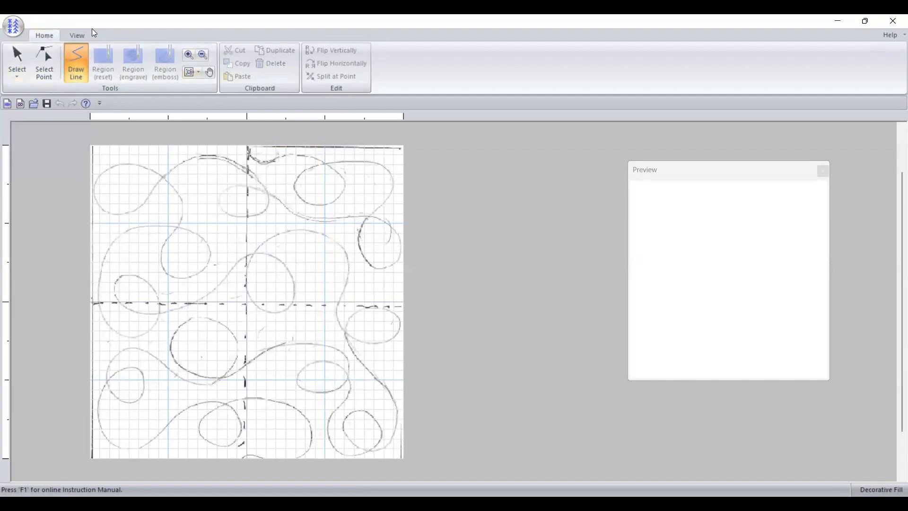
left_click(77, 36)
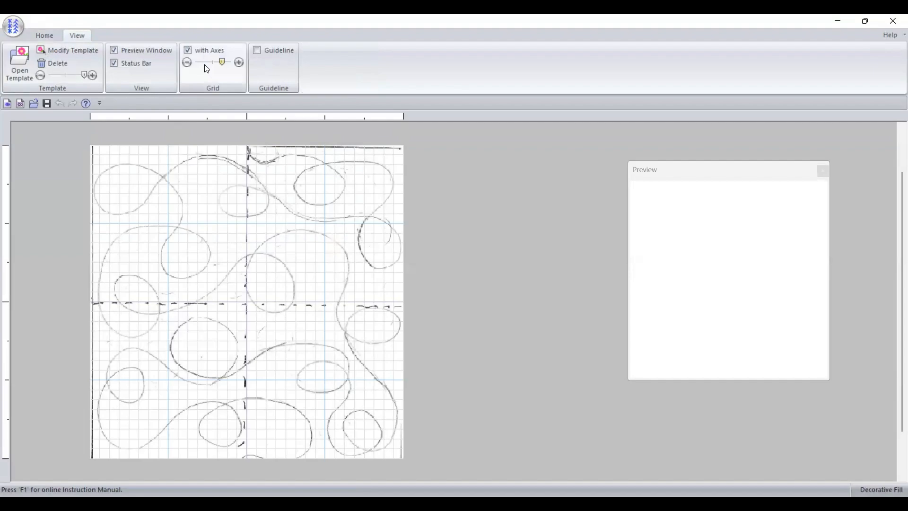
left_click_drag(206, 67, 196, 64)
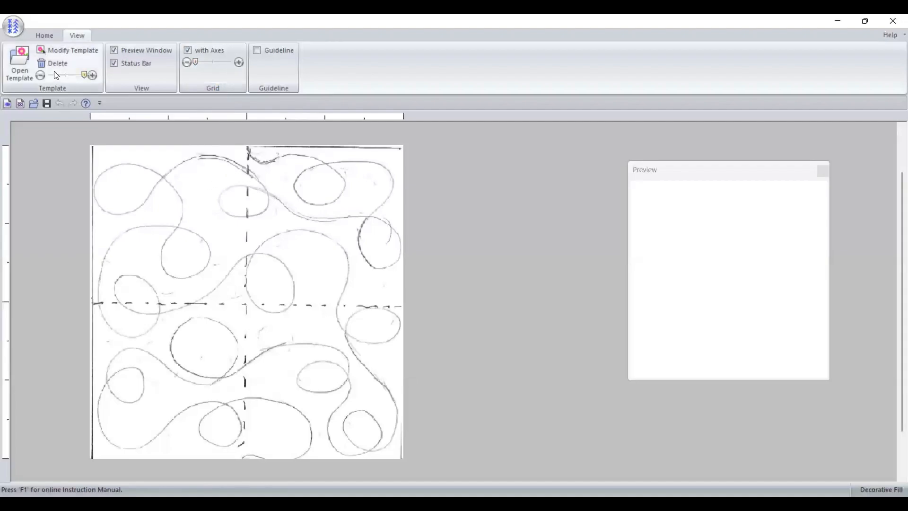
left_click(44, 35)
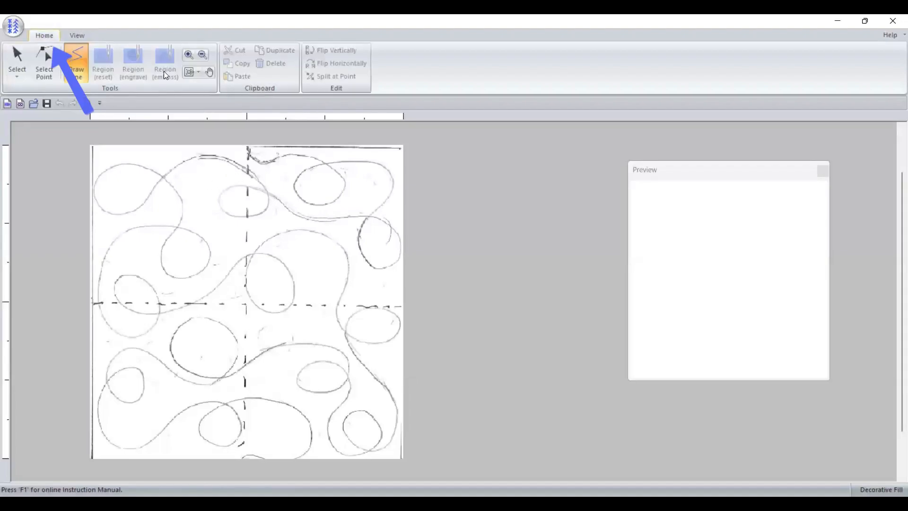
Trace the template's curve from the upper center around the two upper-right loops and back toward the upper center, then finish the line
left_click(248, 147)
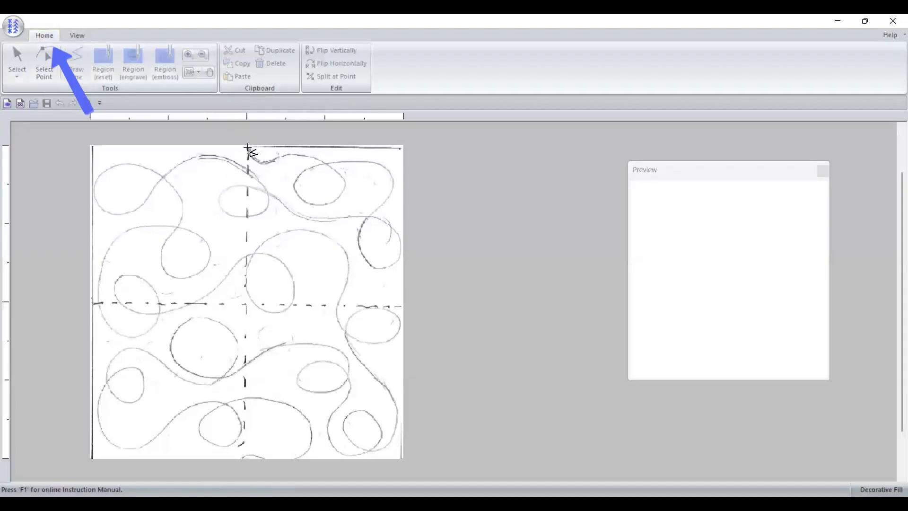
mouse_move(249, 152)
left_mouse_down()
mouse_move(262, 164)
mouse_move(301, 154)
mouse_move(337, 170)
mouse_move(343, 199)
mouse_move(318, 207)
mouse_move(301, 200)
left_mouse_up()
left_click(302, 200)
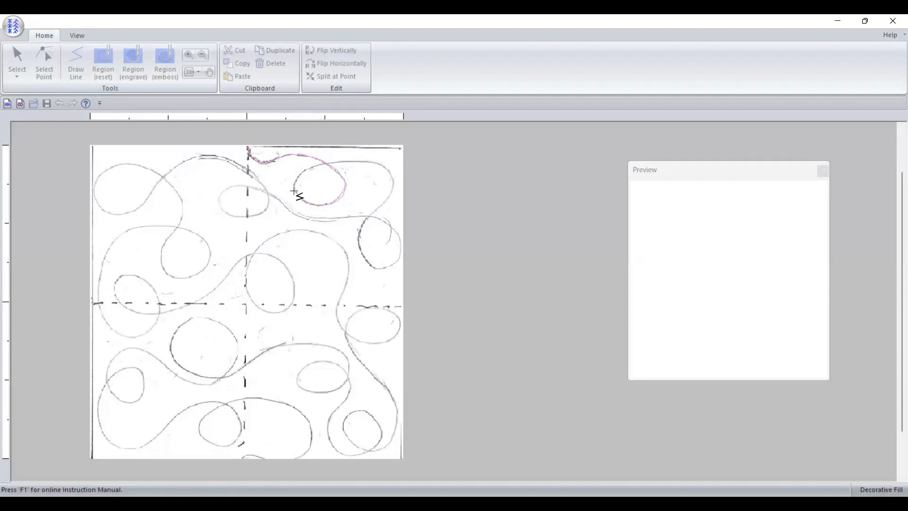
left_click(296, 193)
mouse_move(293, 181)
left_mouse_down()
mouse_move(318, 164)
mouse_move(370, 165)
left_mouse_up()
mouse_move(371, 165)
left_mouse_down()
mouse_move(354, 161)
mouse_move(387, 167)
mouse_move(396, 181)
mouse_move(359, 234)
mouse_move(367, 259)
mouse_move(386, 268)
mouse_move(400, 243)
mouse_move(379, 222)
mouse_move(291, 214)
mouse_move(246, 187)
mouse_move(223, 192)
mouse_move(223, 209)
left_mouse_up()
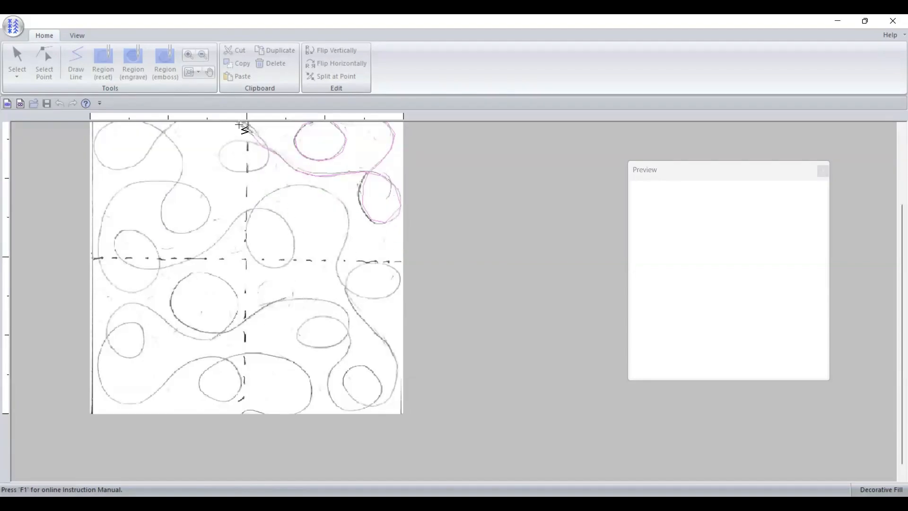
left_click(239, 126)
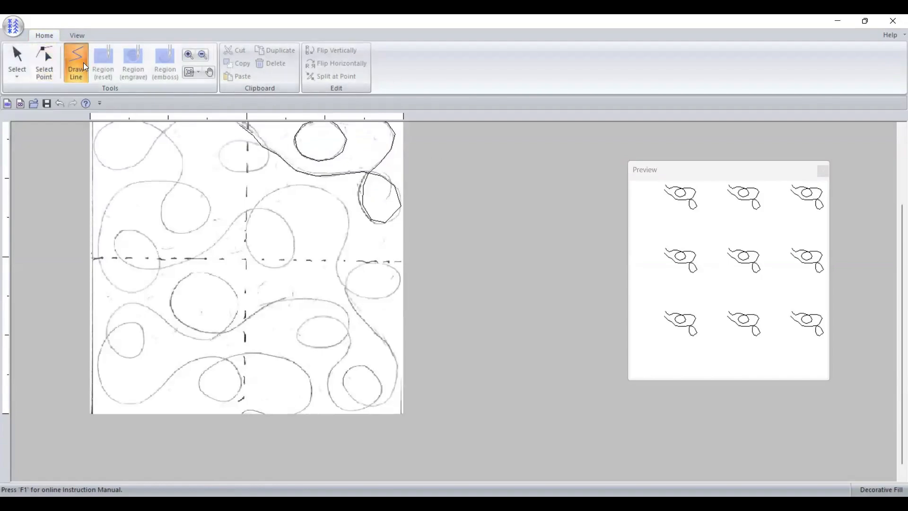
Fade the loop template to the middle density level
left_click(76, 34)
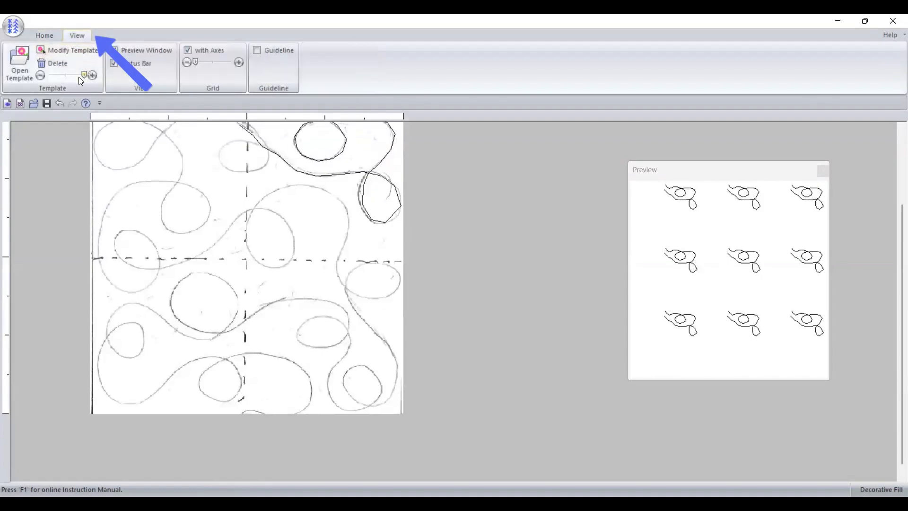
left_click_drag(83, 74, 71, 76)
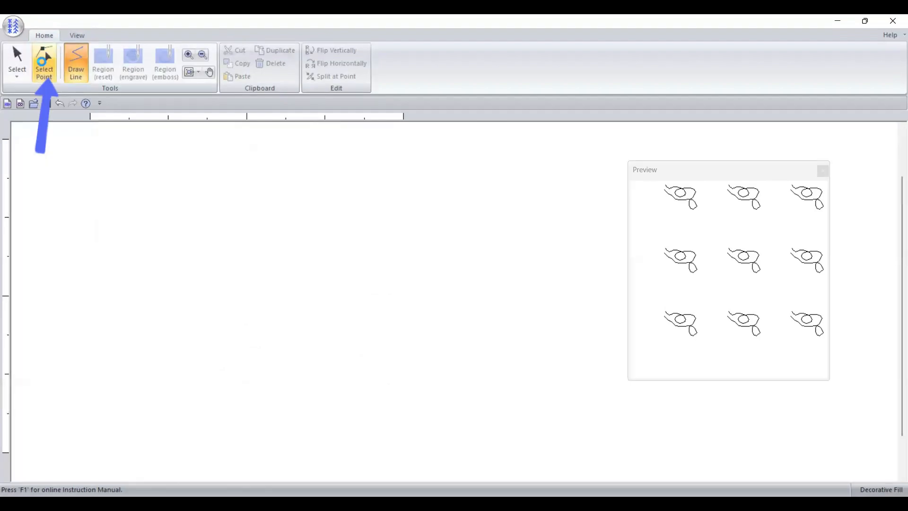
Show the traced line's edit points, extend its loose lower end left past the vertical center line, and add points along it
left_click(44, 63)
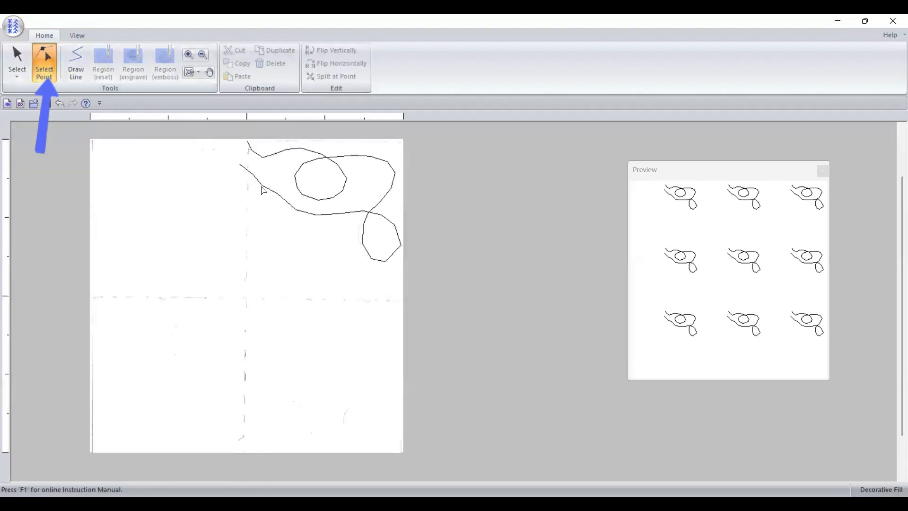
left_click(263, 189)
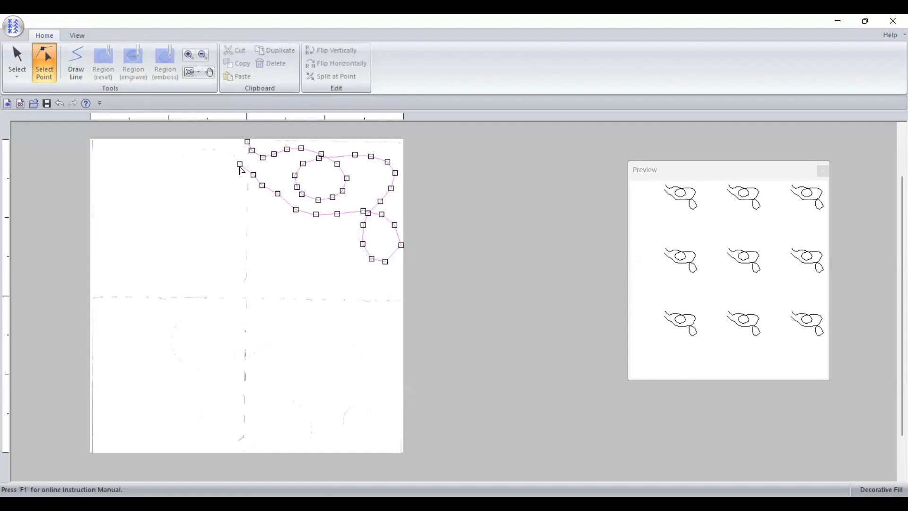
left_click_drag(238, 165, 197, 175)
left_click_drag(254, 175, 212, 175)
left_click(218, 176)
left_click(224, 179)
left_click(233, 181)
left_click(239, 182)
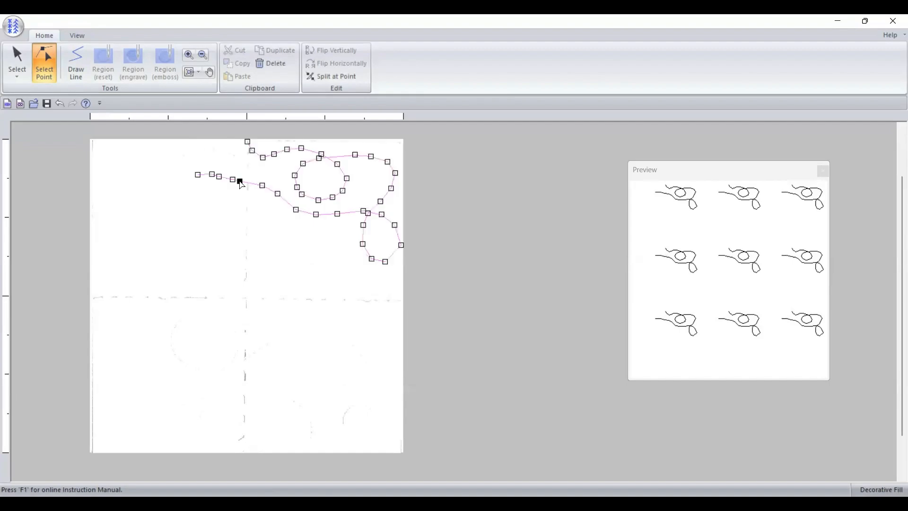
left_click(249, 184)
Bend the extended end into an arch left of the vertical center line, removing a surplus point and adding points down its descent
left_click_drag(231, 162, 212, 149)
key("Delete")
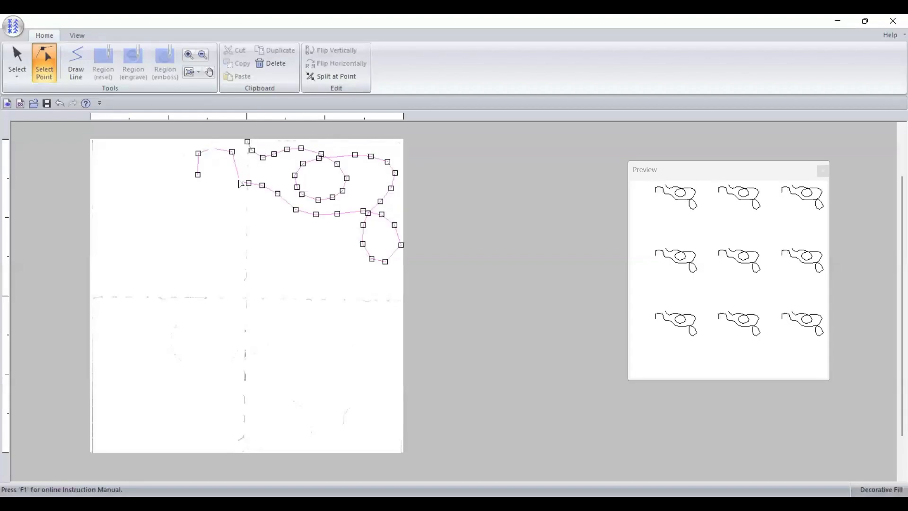
left_click_drag(237, 167, 238, 166)
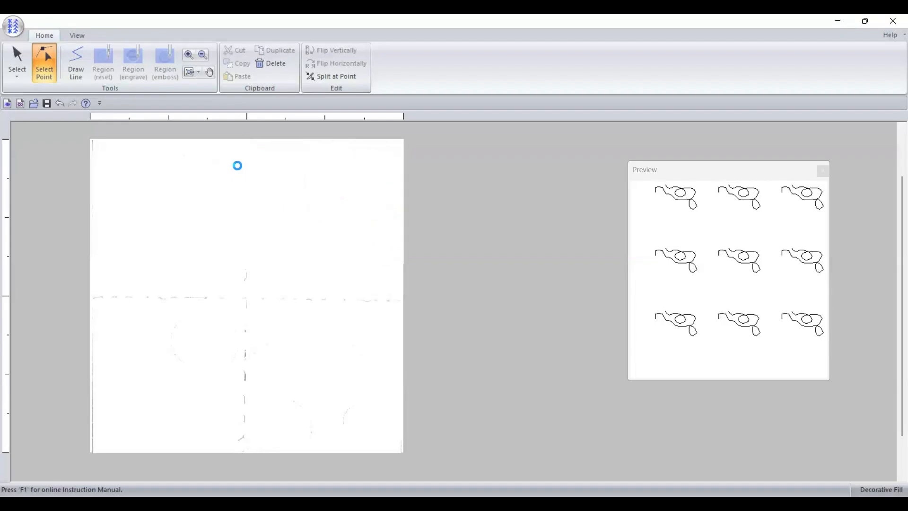
left_click(248, 184)
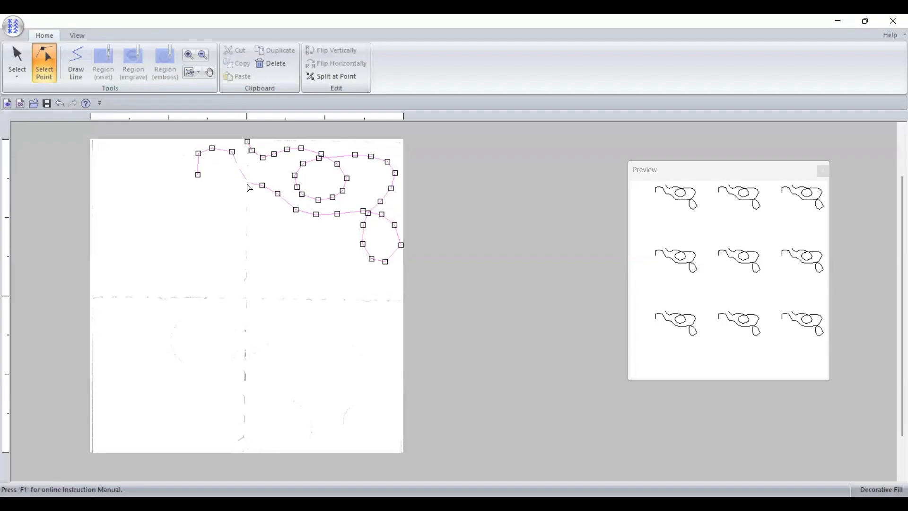
key("Delete")
left_click(239, 174)
left_click(241, 177)
Round out the line's two loops by adding edit points on them and moving those points outward
left_click(394, 254)
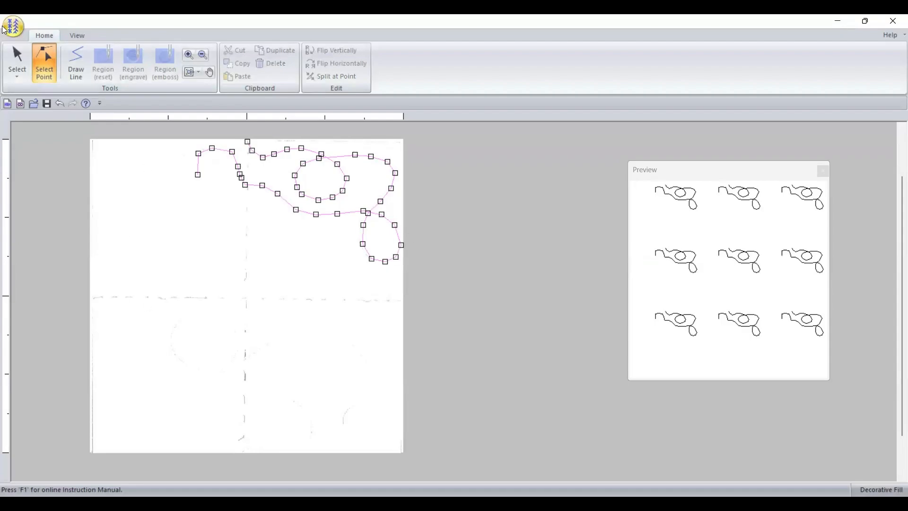
left_click(20, 54)
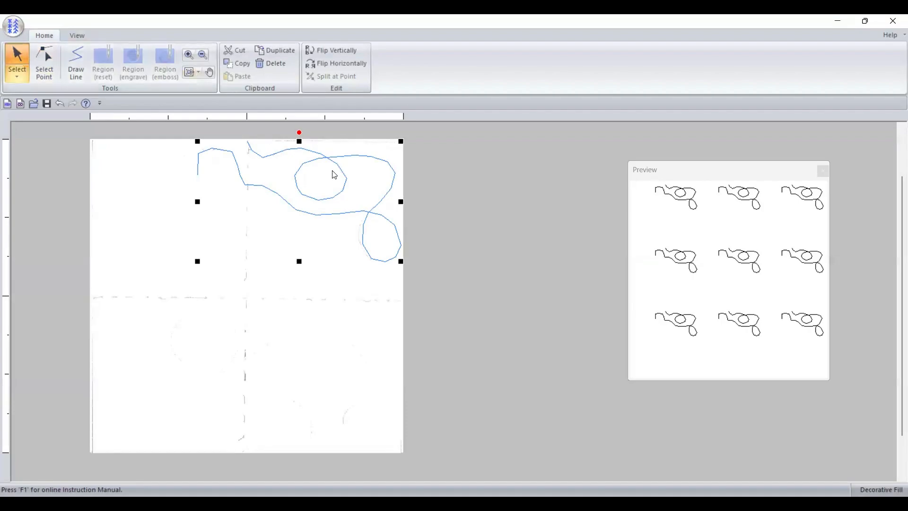
left_click(45, 63)
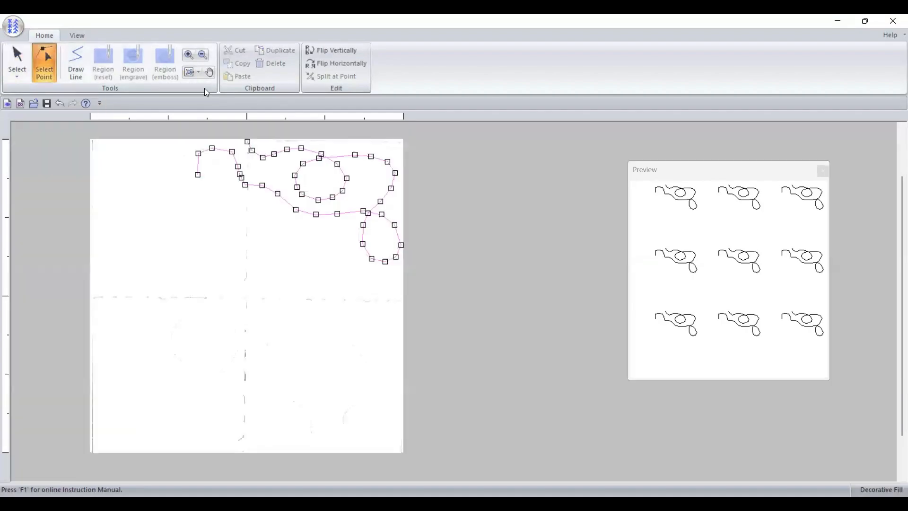
left_click(342, 172)
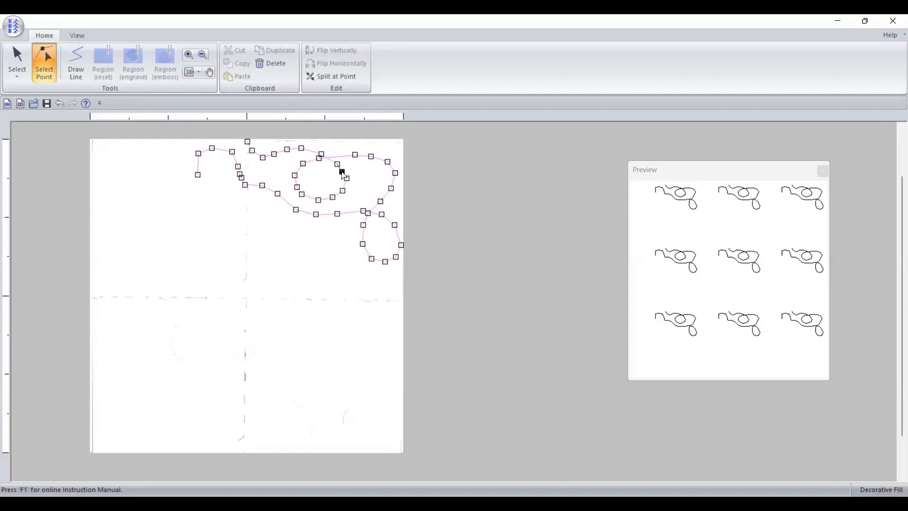
left_click_drag(343, 173, 308, 166)
left_click(302, 168)
left_click_drag(302, 169, 299, 165)
left_click(515, 357)
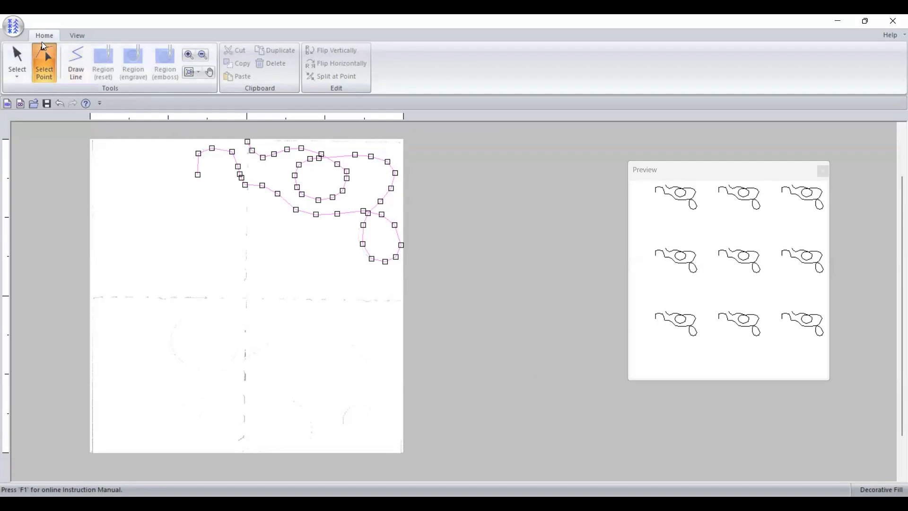
Duplicate the whole traced line, place the copy in the left half of the design area, and flip it vertically
left_click(17, 59)
left_click_drag(172, 136, 414, 280)
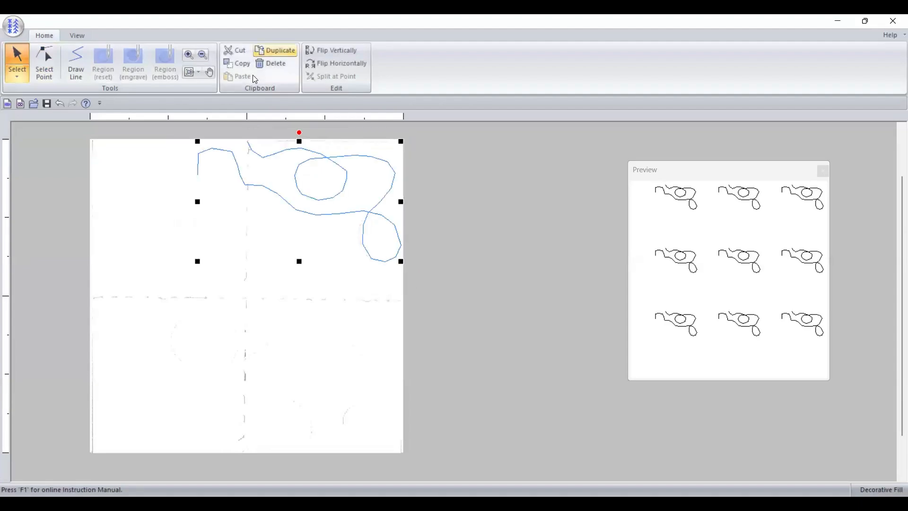
left_click(273, 50)
left_click_drag(324, 197, 220, 242)
left_click(331, 63)
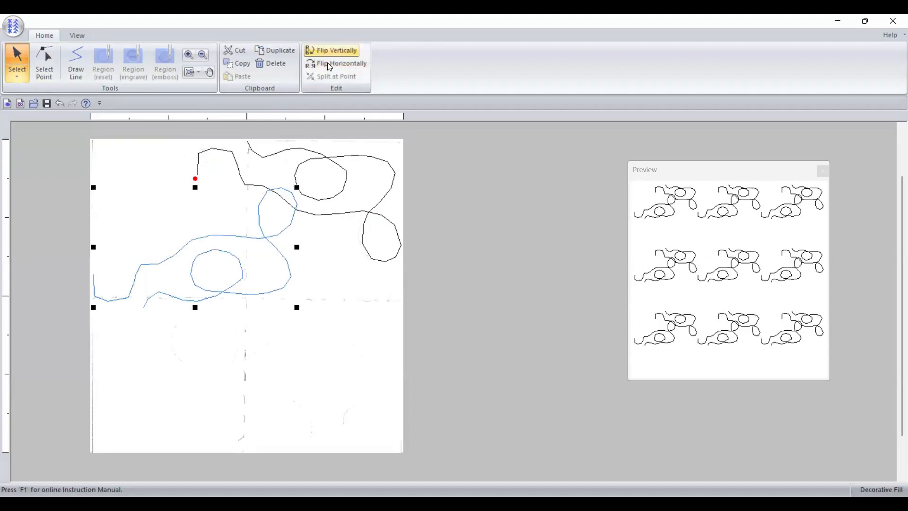
Rotate the copied line upright and place it in the lower-right part of the design area
left_click(278, 235)
left_click(282, 237)
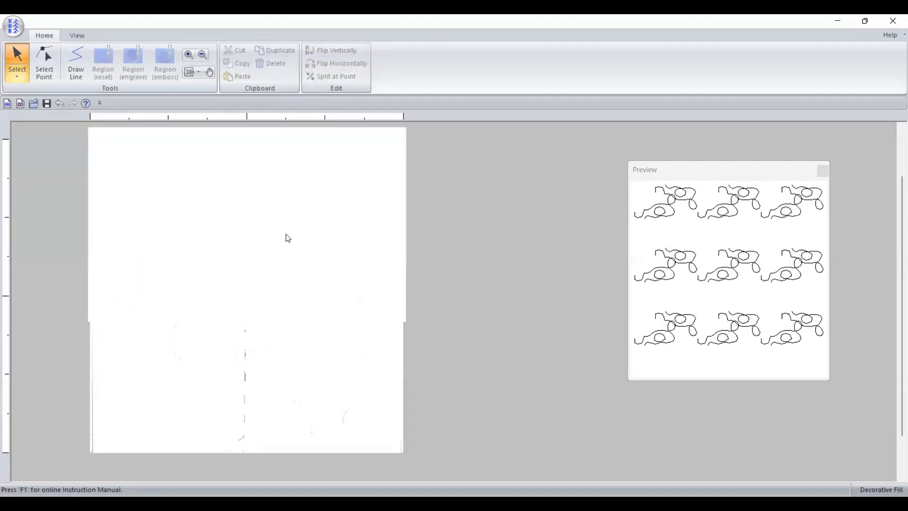
left_click(243, 278)
left_click(162, 254)
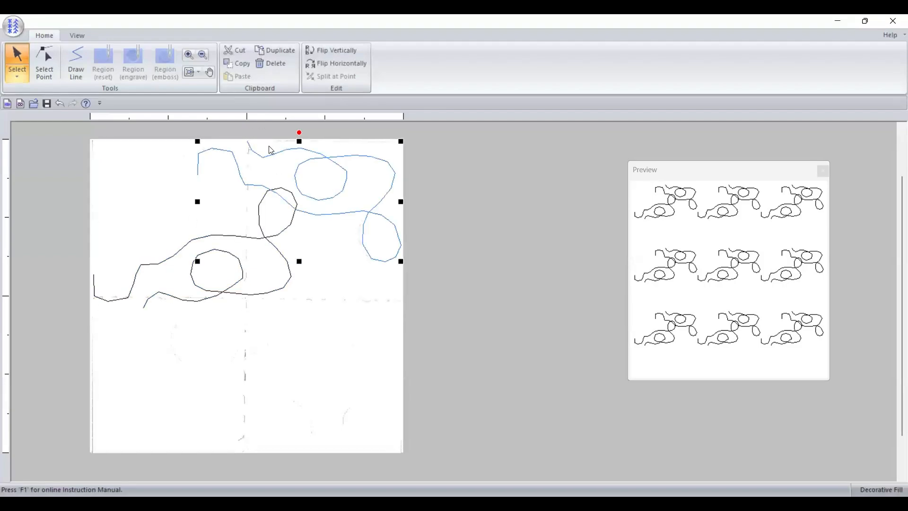
left_click_drag(195, 179, 215, 283)
Duplicate the upright line, flip the copy horizontally, and fit it at a smaller size into the upper-left part of the design area
left_click(276, 50)
left_click(341, 63)
left_click_drag(175, 195, 239, 222)
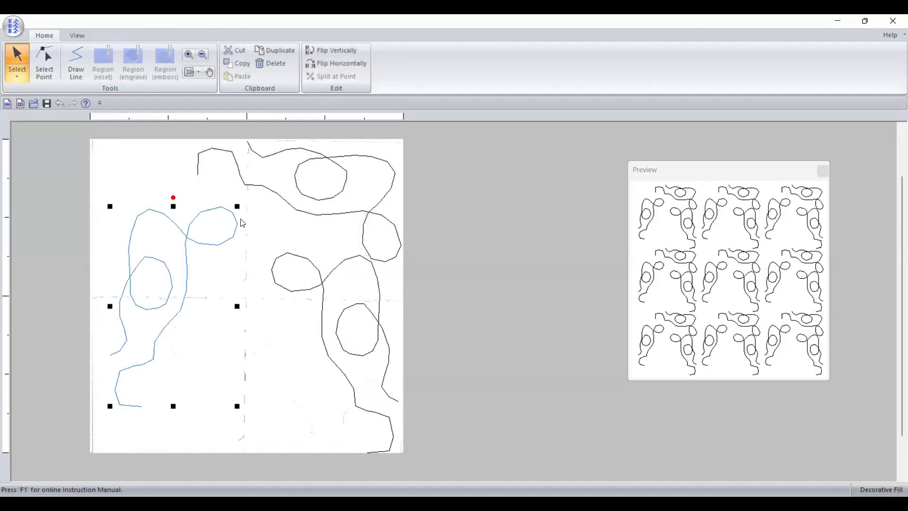
left_click_drag(173, 198, 175, 197)
left_click_drag(175, 198, 167, 179)
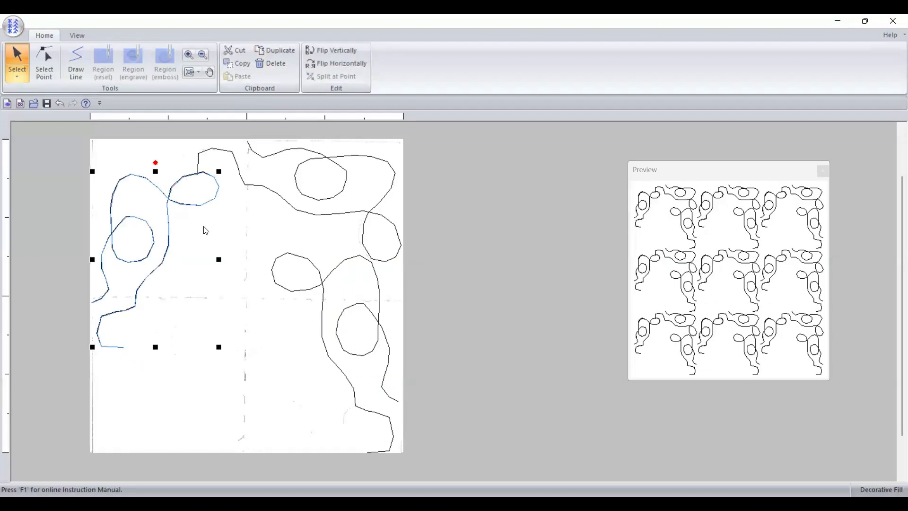
Place another copy of the smaller line at the lower center of the design area and rotate it half a turn
left_click_drag(168, 247, 237, 293)
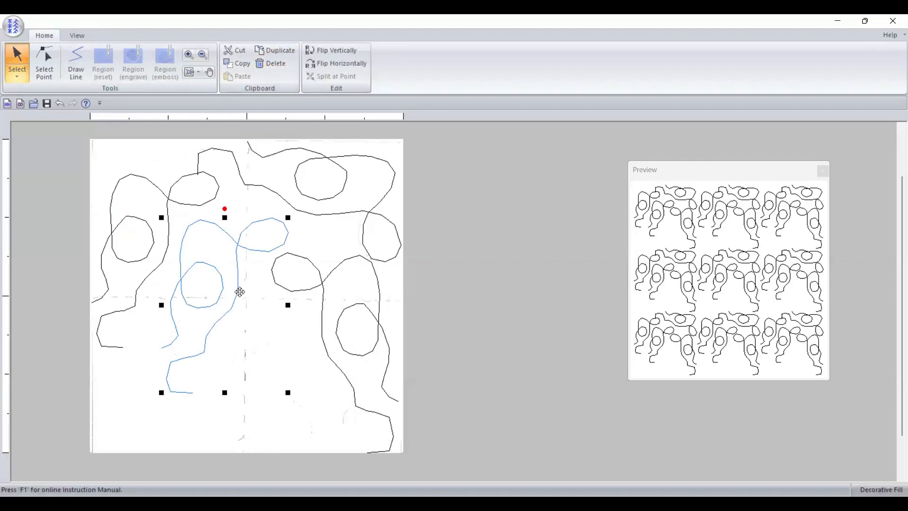
left_click_drag(235, 290, 279, 348)
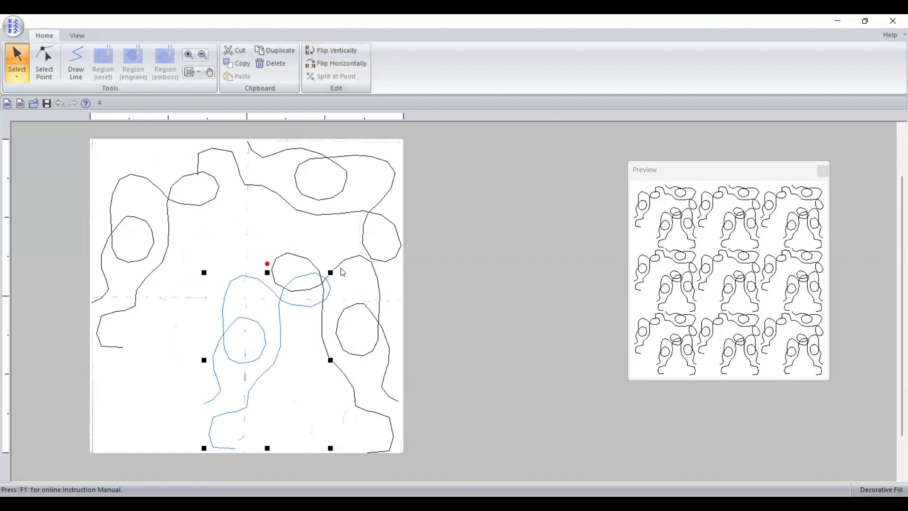
left_click_drag(265, 264, 272, 368)
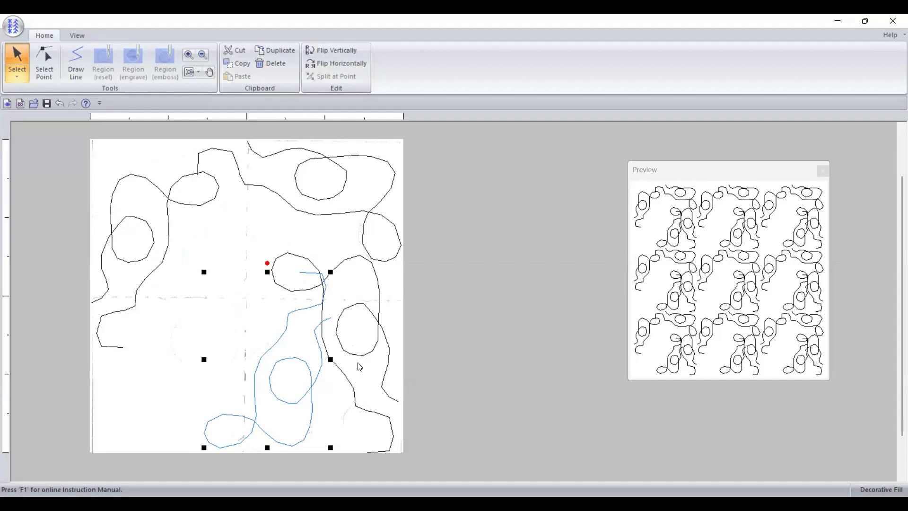
Select all lines in the design area and delete them
left_click(17, 75)
left_click(32, 88)
key("Delete")
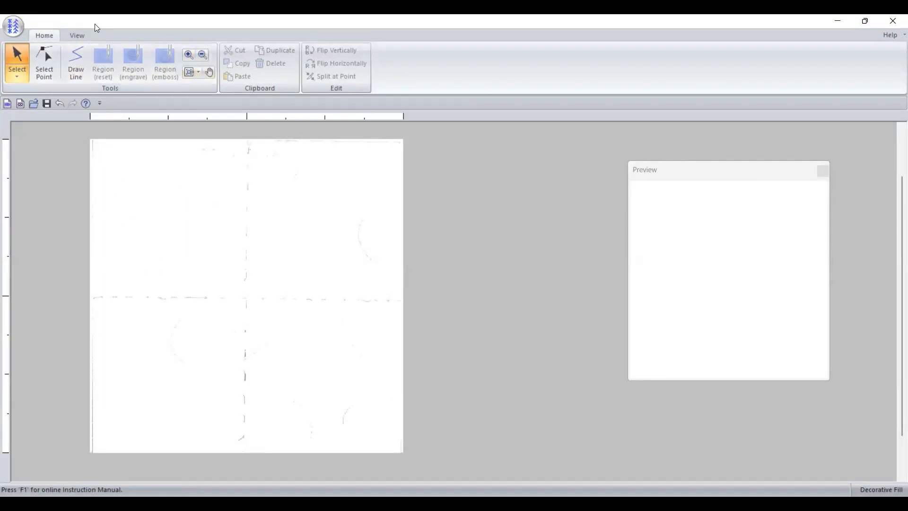
Show a finely spaced grid with axes over the design area
left_click(79, 38)
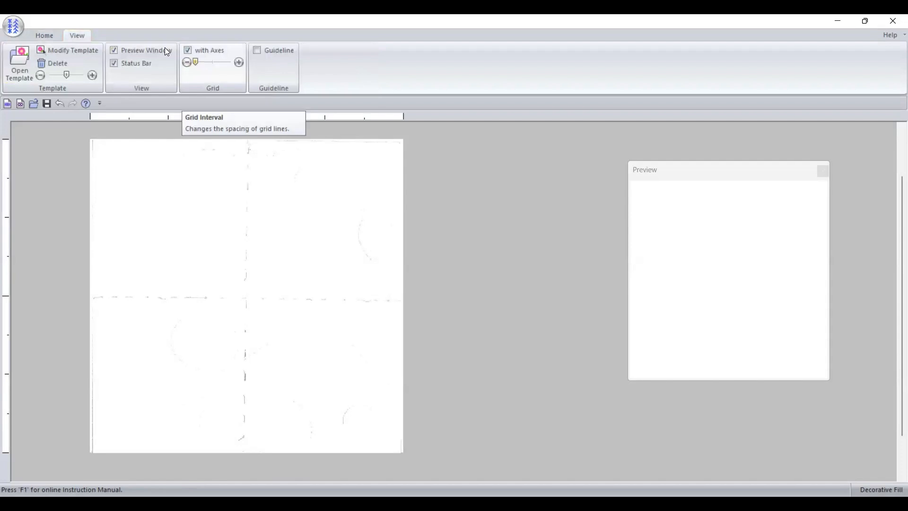
left_click_drag(195, 62, 222, 62)
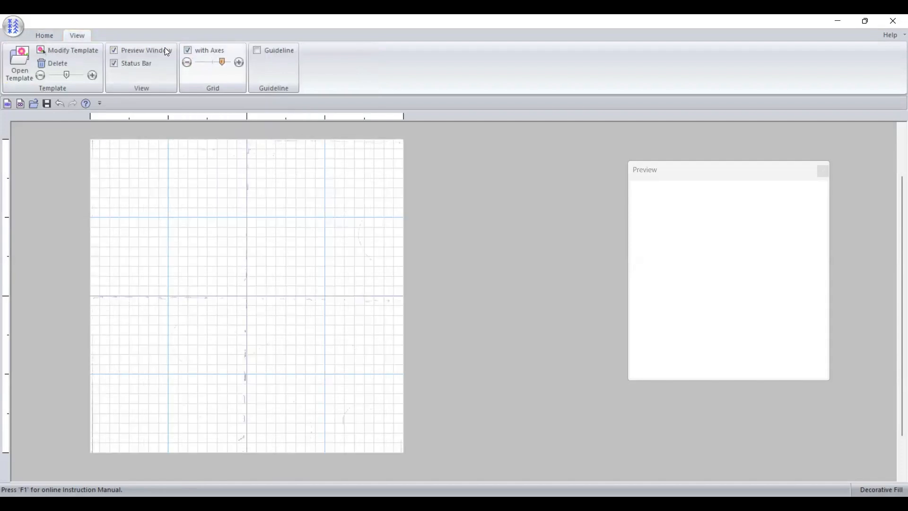
left_click(44, 35)
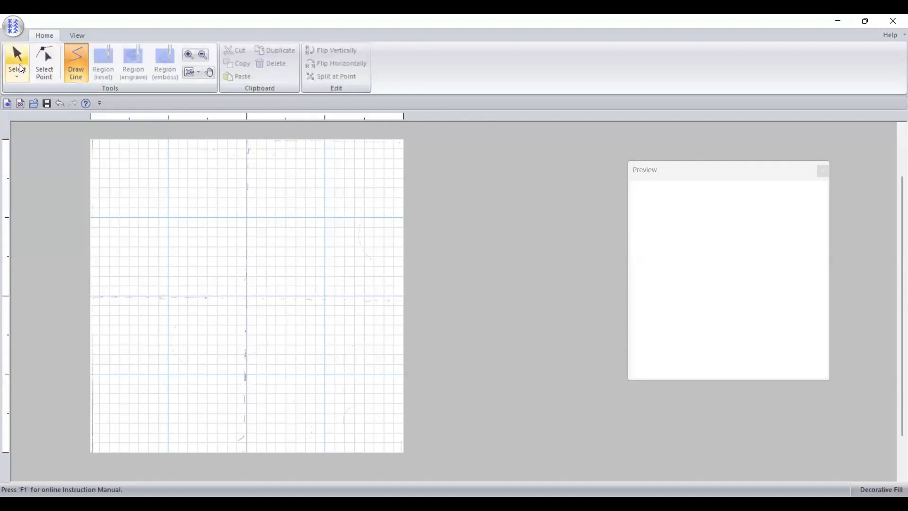
left_click(7, 103)
double_click(362, 222)
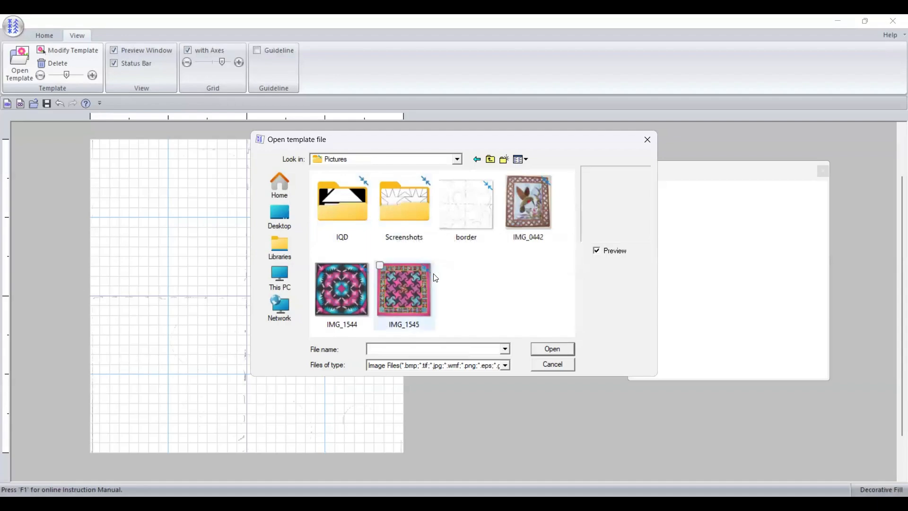
double_click(383, 202)
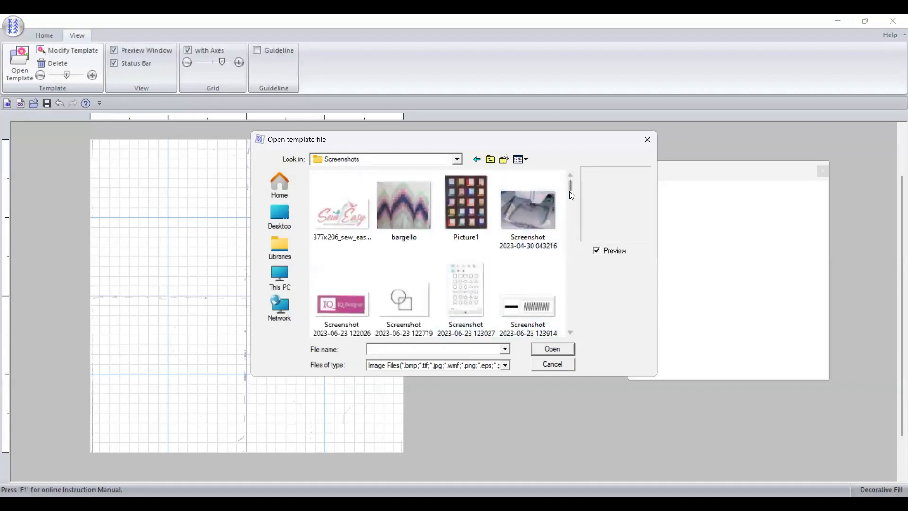
left_click_drag(569, 188, 568, 290)
left_click(474, 295)
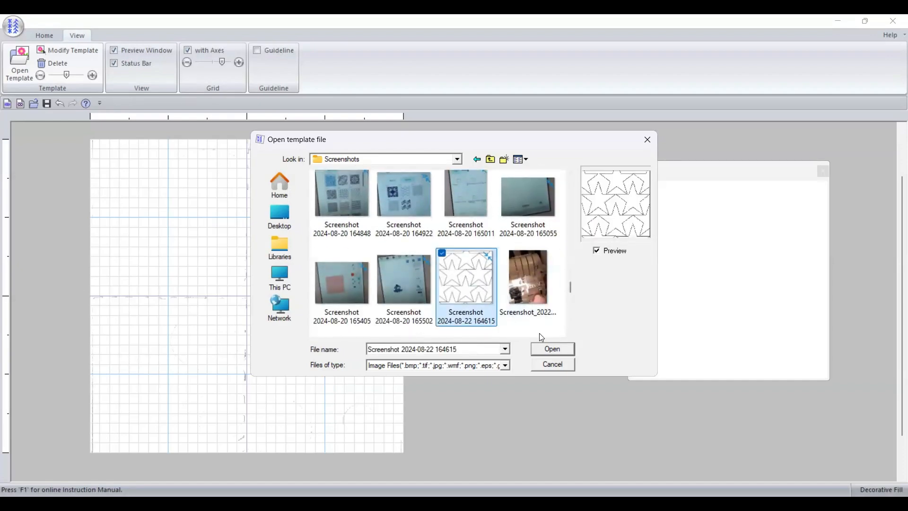
left_click(544, 347)
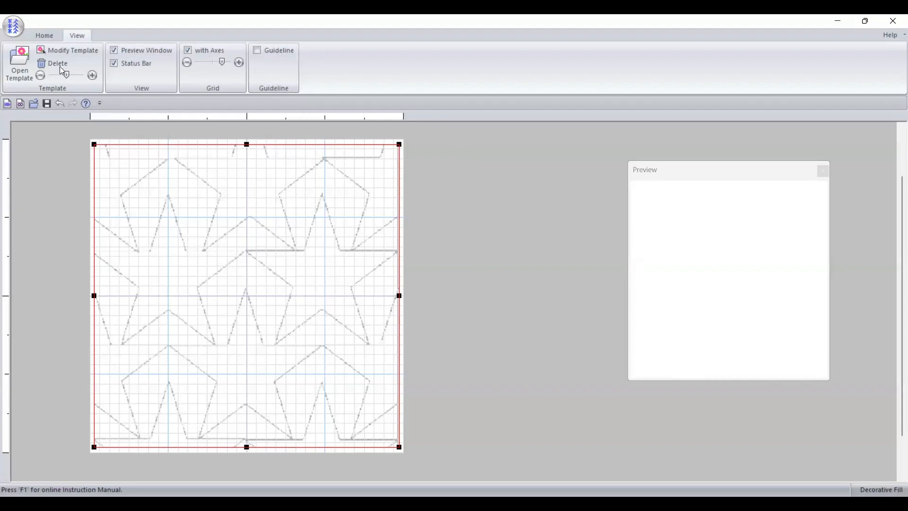
Darken the star template to its highest density level
left_click(49, 34)
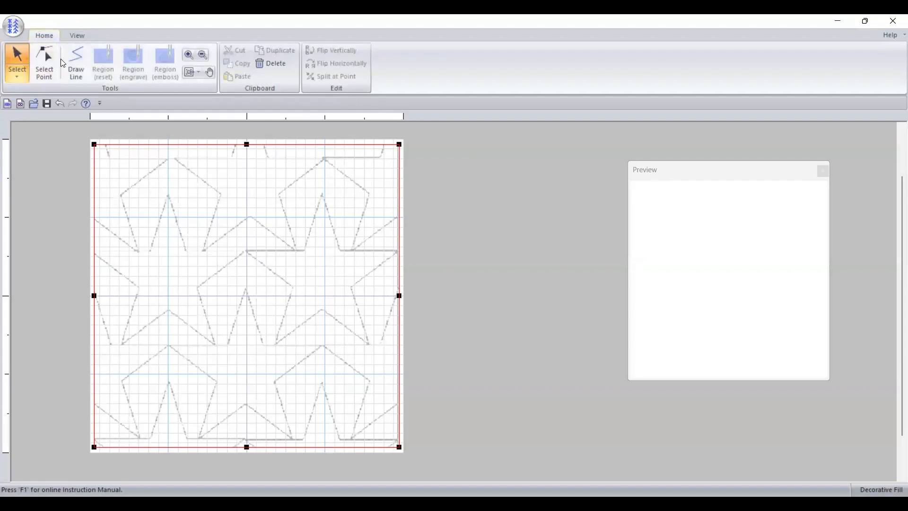
left_click(67, 34)
left_click_drag(65, 75, 85, 73)
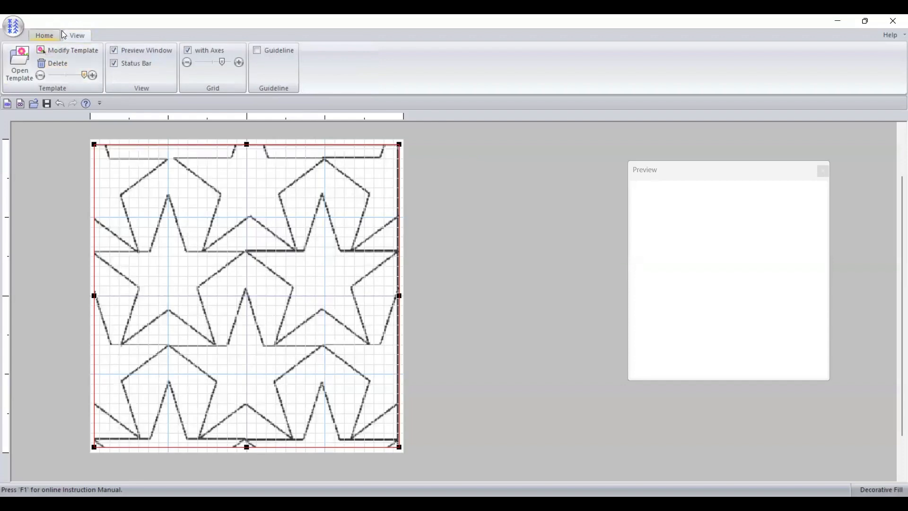
left_click(45, 34)
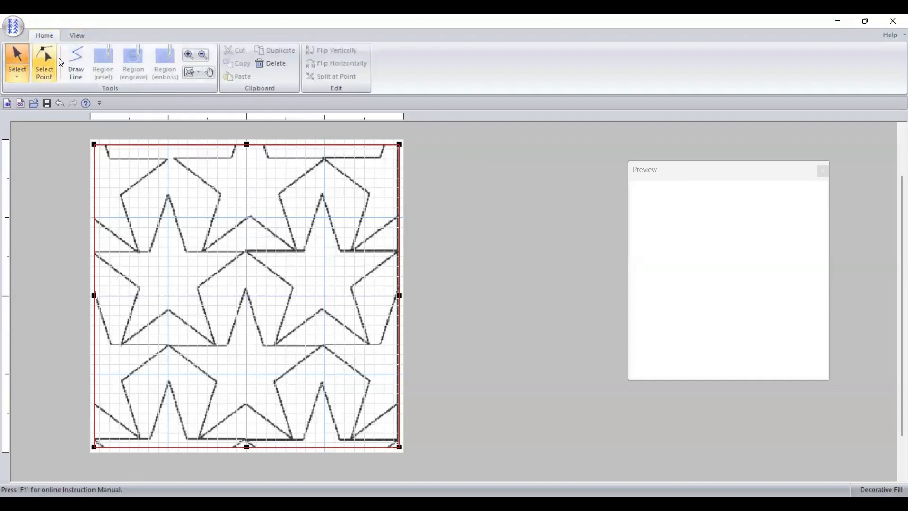
Trace the cut-off star in the template's upper left corner with a straight-segment line ending at the left edge
left_click(83, 60)
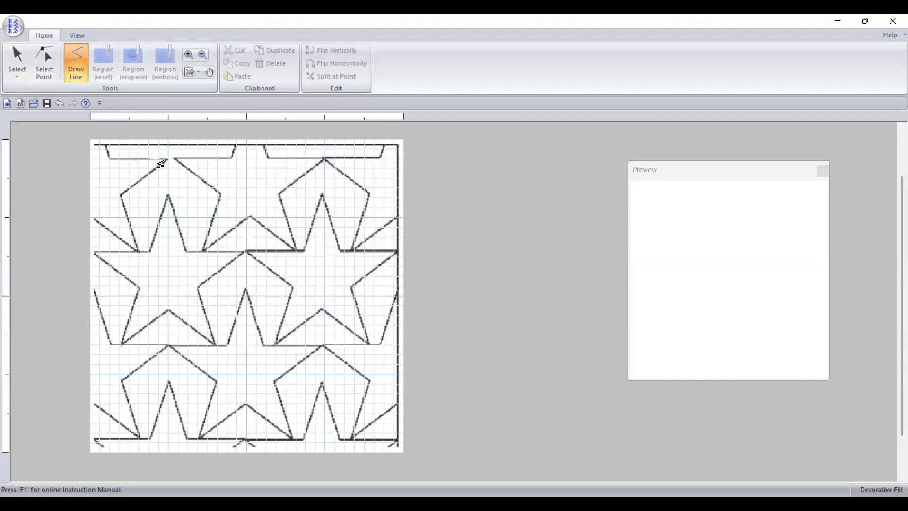
left_click(106, 149)
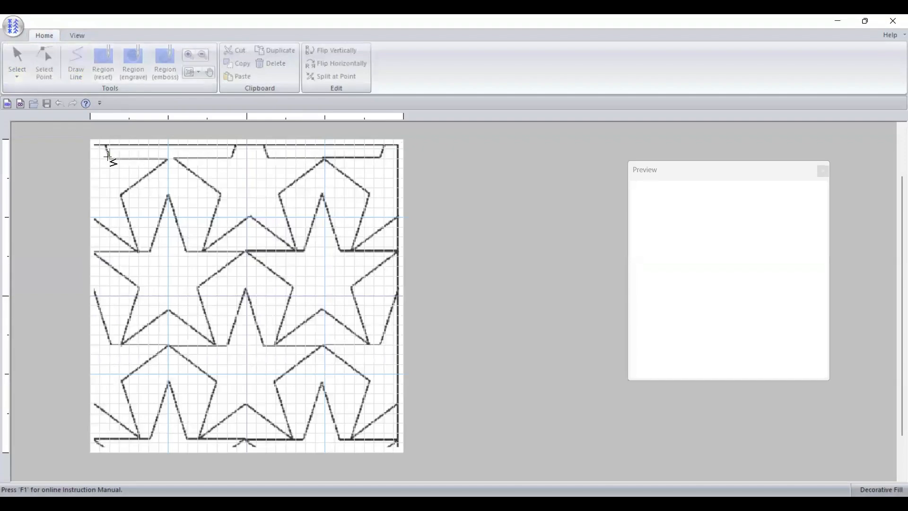
left_click(168, 158)
left_click(121, 196)
left_click(138, 251)
left_click(91, 219)
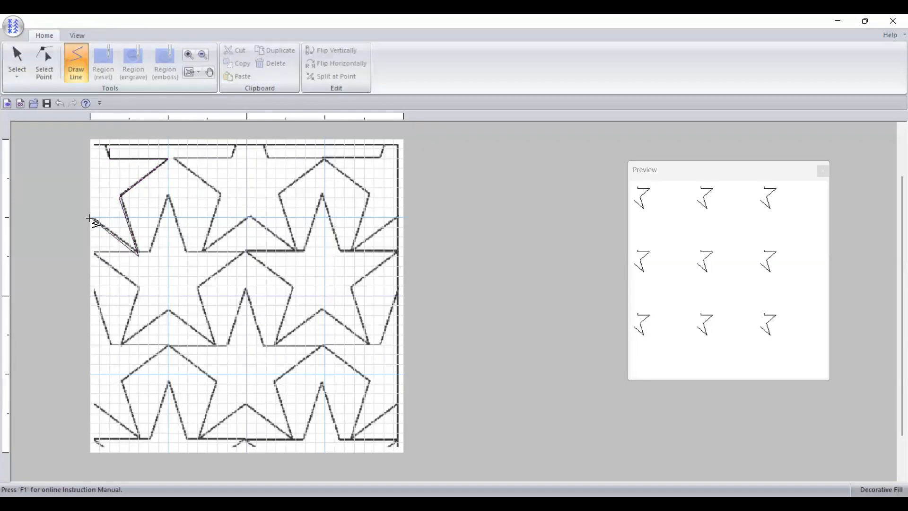
Trace the star at the top centre of the template with a new line, going around its points up to the upper edge
left_click(77, 55)
left_click(234, 151)
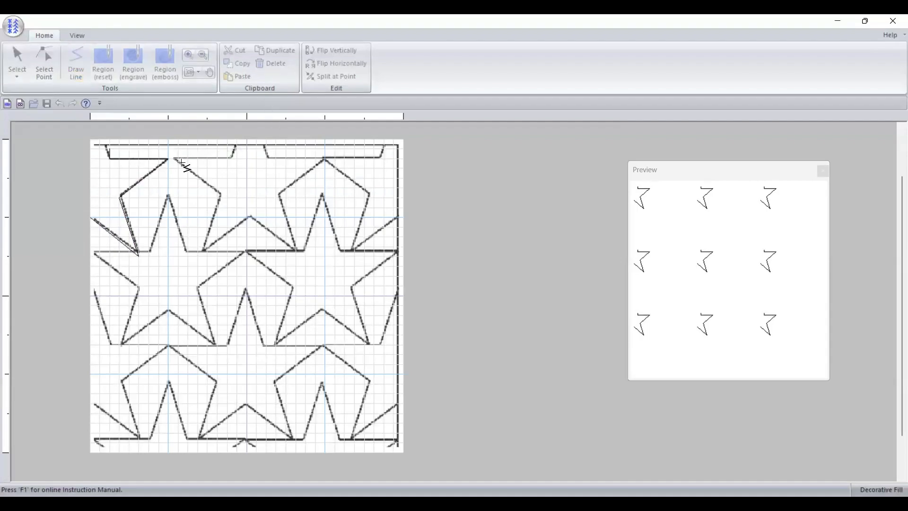
left_click(230, 158)
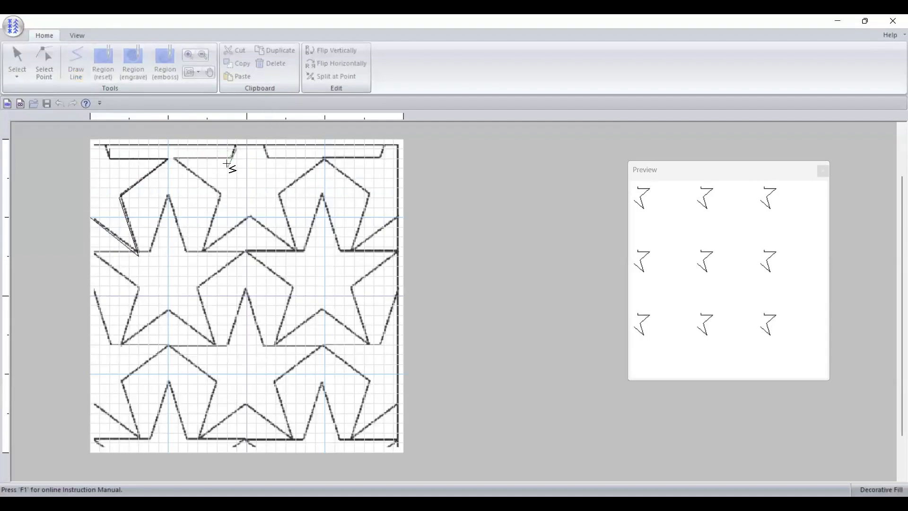
left_click(175, 158)
left_click(220, 194)
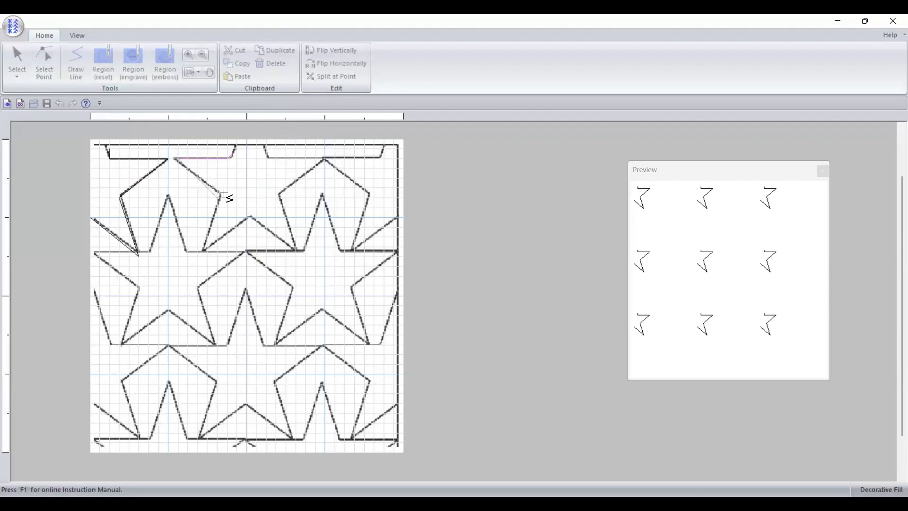
left_click(203, 248)
left_click(248, 217)
left_click(293, 249)
left_click(279, 194)
left_click(324, 160)
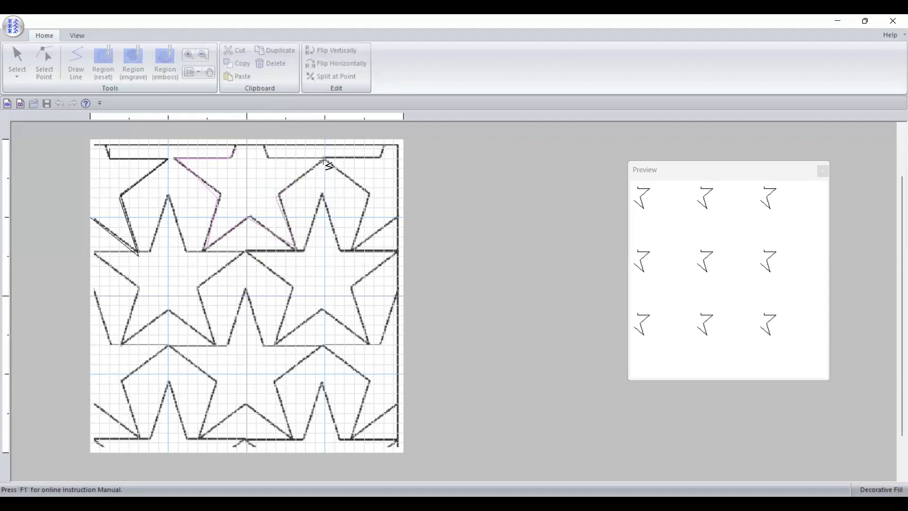
left_click(274, 158)
right_click(282, 161)
left_click(270, 158)
left_click(263, 143)
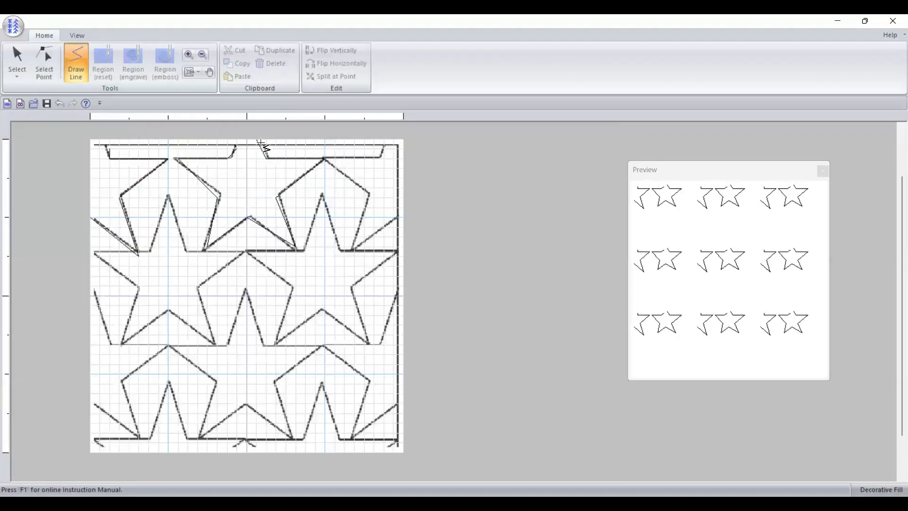
Trace the cut-off star in the template's upper right corner with a new line ending at the right edge
left_click(70, 64)
left_click(384, 140)
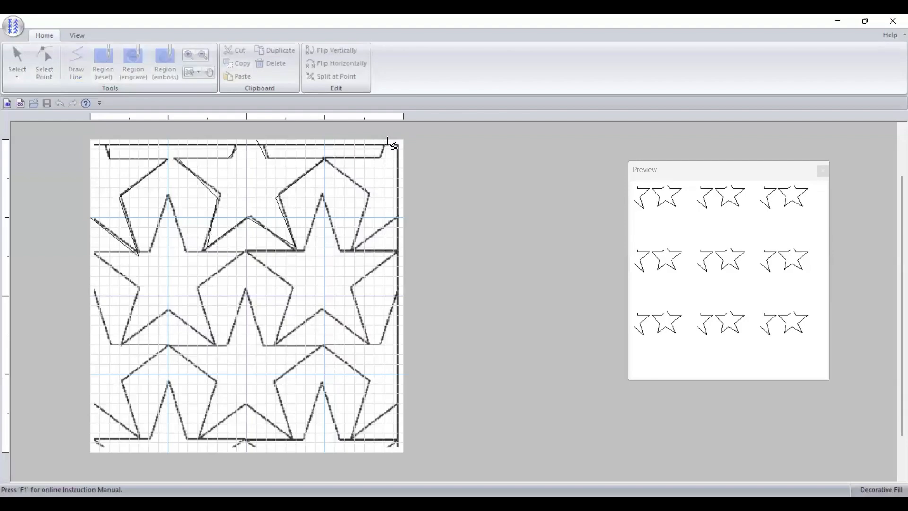
left_click(379, 157)
left_click(326, 159)
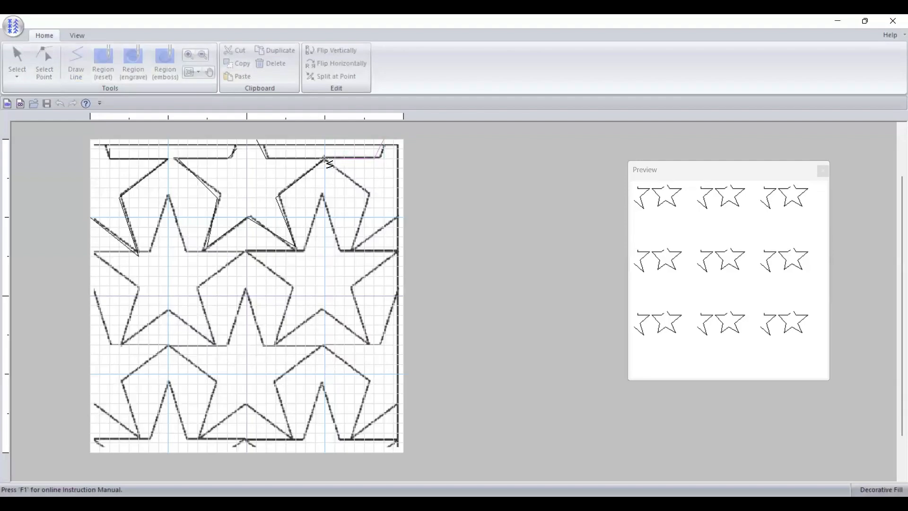
left_click(374, 197)
left_click(349, 251)
double_click(404, 214)
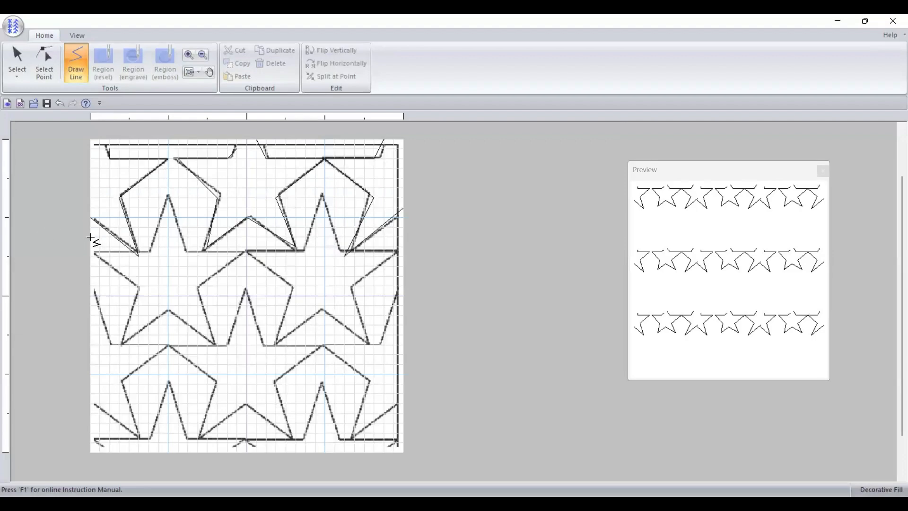
Trace the template's middle row of stars with one continuous line running from the left edge to the right edge
left_click(76, 68)
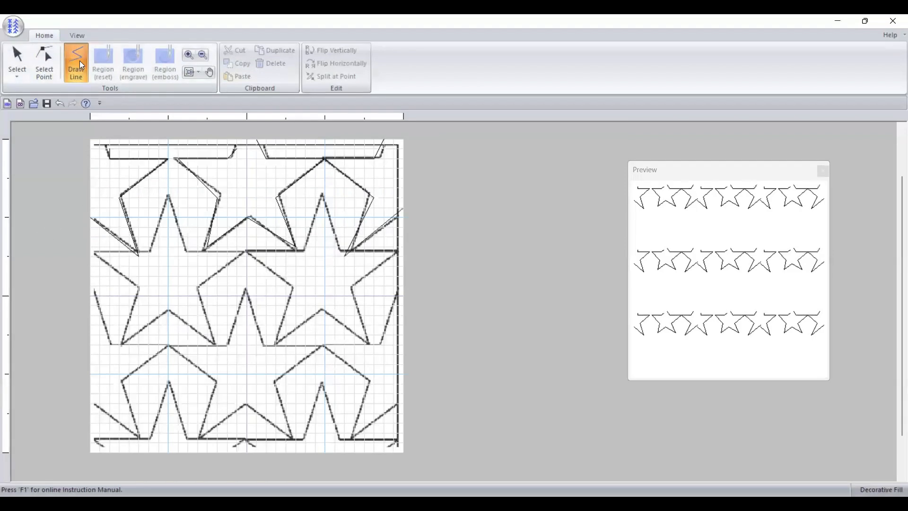
left_click(90, 286)
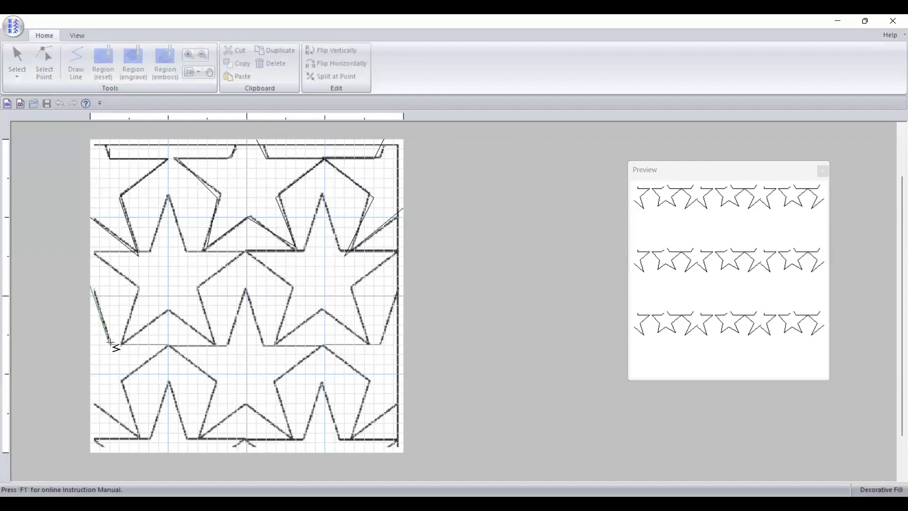
left_click(110, 344)
left_click(121, 344)
left_click(91, 248)
left_click(149, 248)
left_click(168, 197)
left_click(188, 255)
left_click(246, 255)
left_click(197, 287)
left_click(207, 344)
left_click(169, 316)
left_click(120, 343)
left_click(227, 344)
left_click(246, 286)
left_click(265, 344)
left_click(275, 343)
left_click(295, 286)
left_click(246, 255)
left_click(305, 247)
left_click(338, 248)
left_click(393, 256)
left_click(355, 286)
left_click(364, 344)
left_click(324, 306)
left_click(275, 344)
left_click(375, 345)
left_click(402, 297)
Continue the same line over the template's bottom row of stars and finish it near the lower right corner
left_click(402, 403)
left_click(353, 432)
left_click(373, 375)
left_click(324, 346)
left_click(276, 382)
left_click(286, 441)
left_click(246, 403)
left_click(206, 432)
left_click(166, 343)
left_click(121, 380)
left_click(138, 438)
left_click(92, 406)
left_click(93, 438)
left_click(148, 439)
left_click(168, 385)
left_click(188, 439)
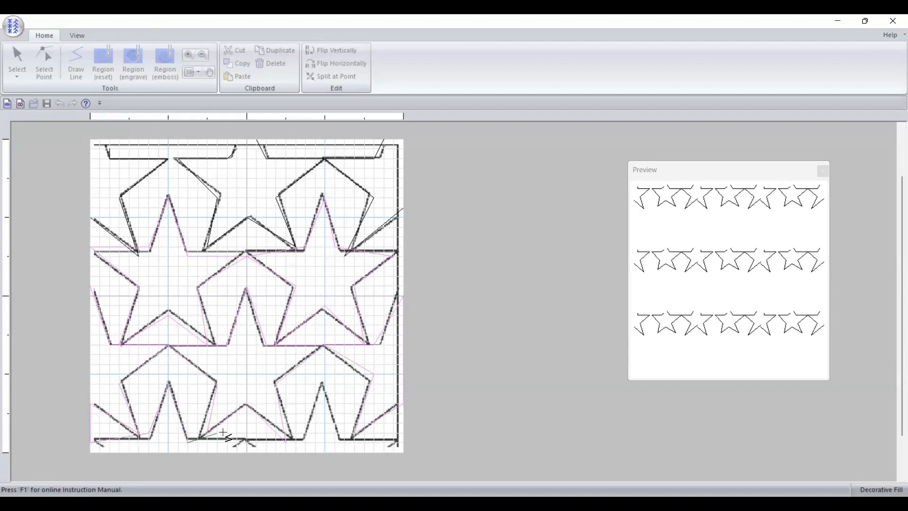
left_click(341, 439)
double_click(396, 439)
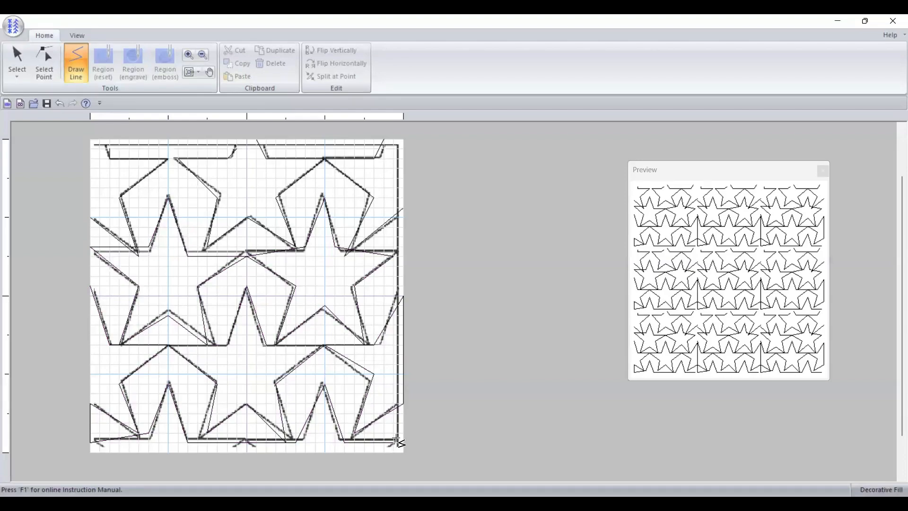
Open the decorative fill pattern df_pat014 with the star template still in the background
left_click(19, 34)
left_click(36, 139)
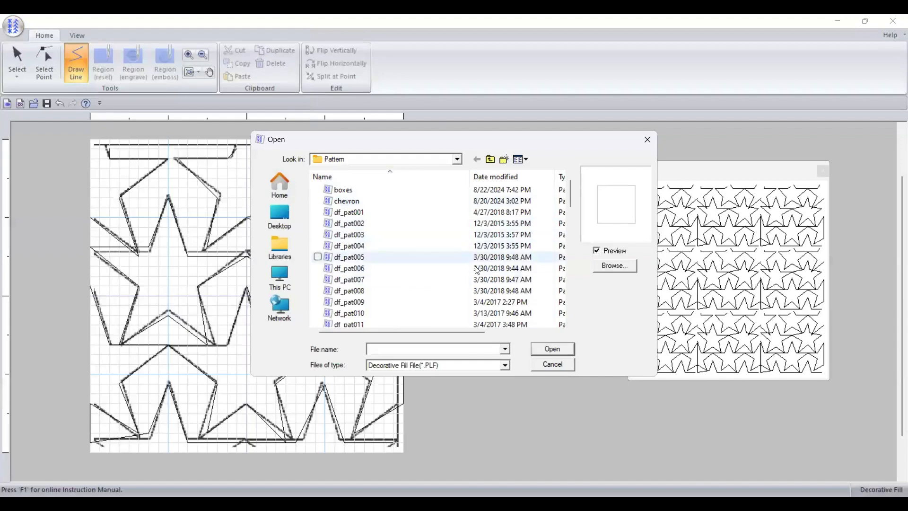
left_click(513, 257)
key("Down")
key("Down")
key("Down")
key("Down")
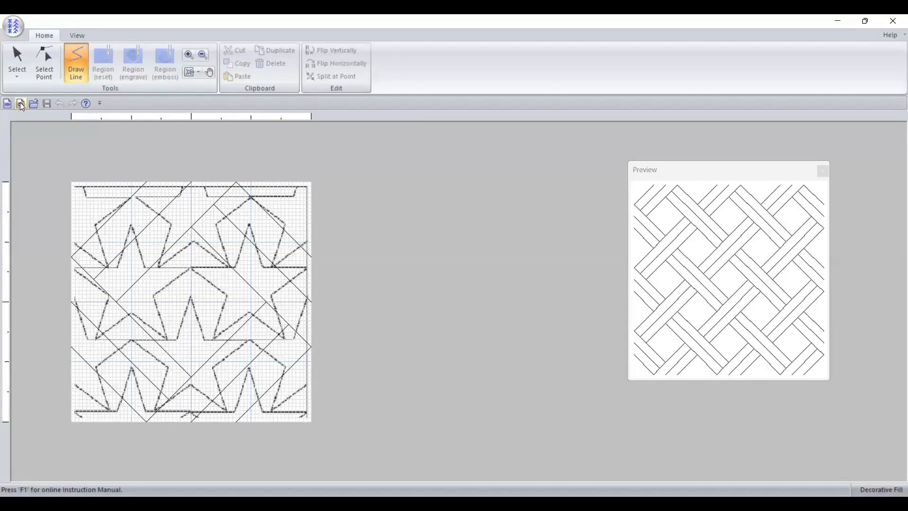
Start a new blank decorative fill to clear the template, and open the pattern df_pat014 from the Pattern folder
left_click(20, 104)
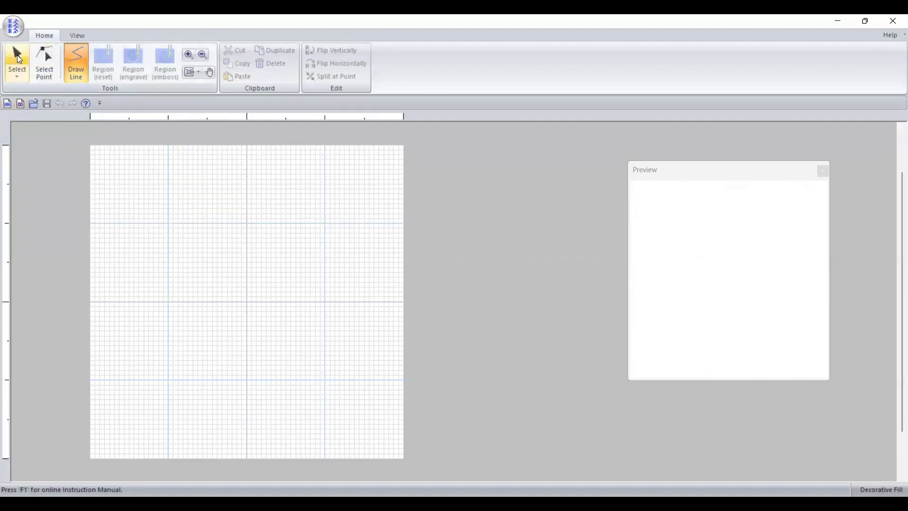
left_click(35, 105)
left_click(511, 291)
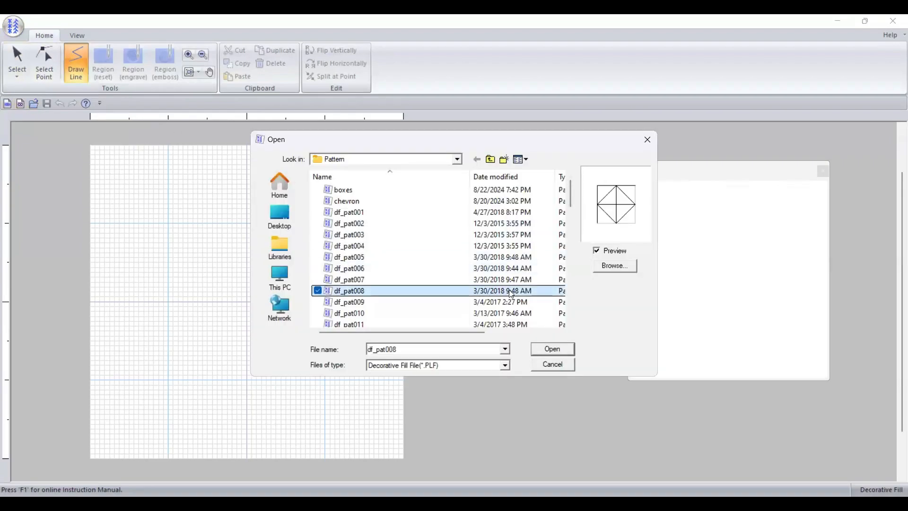
key("Down")
key("Down")
key("Down")
key("Down")
key("Down")
key("Down")
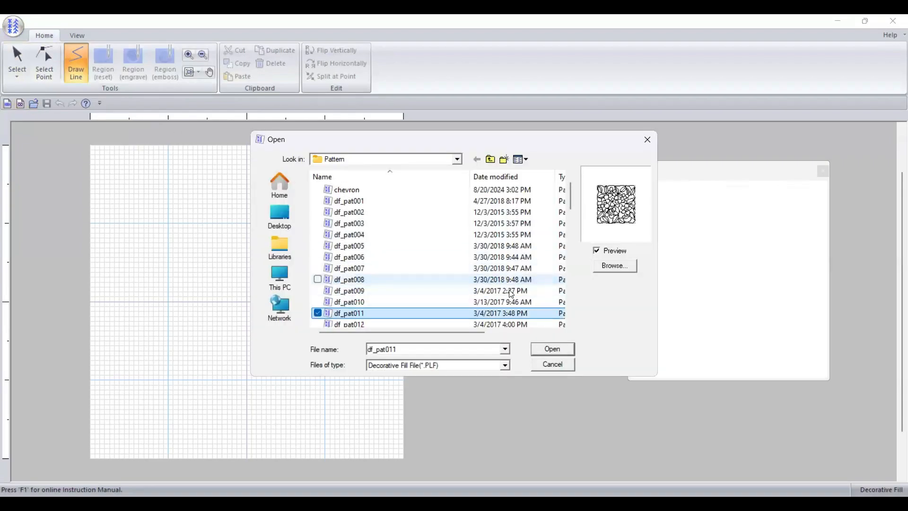
key("Down")
key("Up")
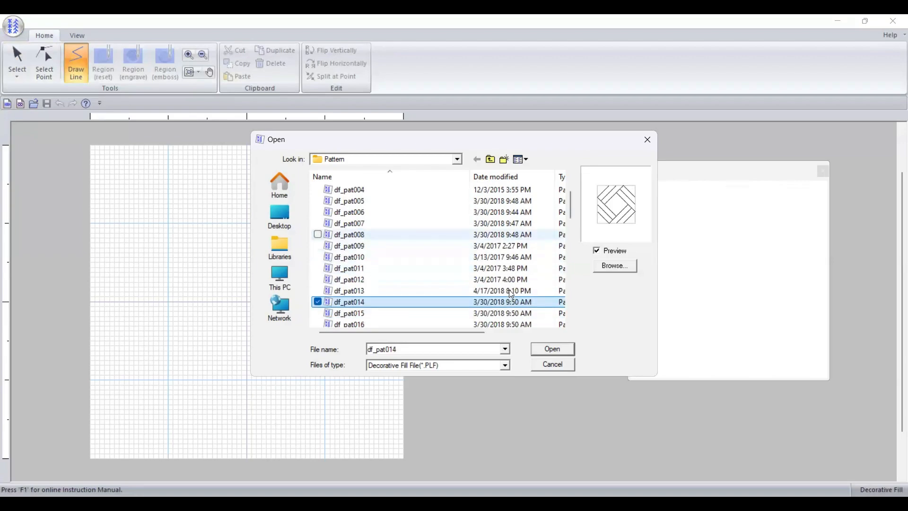
left_click(556, 351)
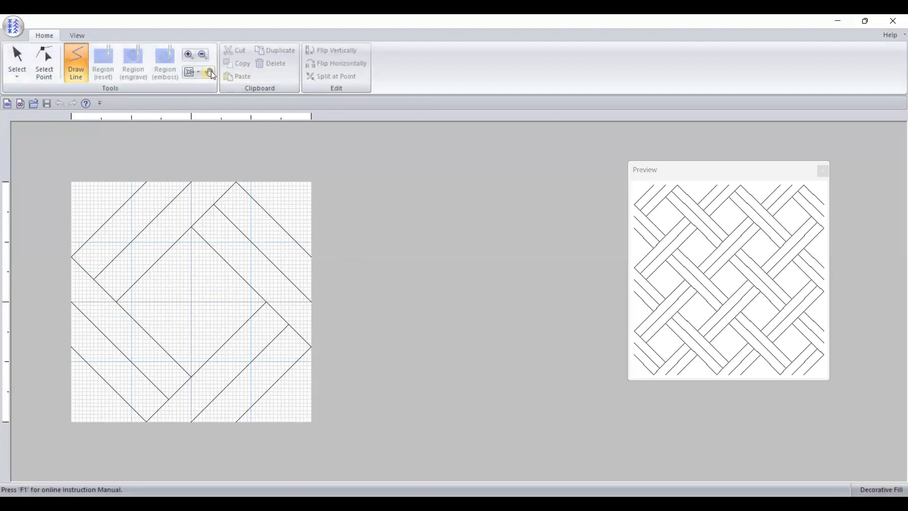
Set the grid over the woven pattern to the next wider spacing, keeping the axes shown
left_click(76, 35)
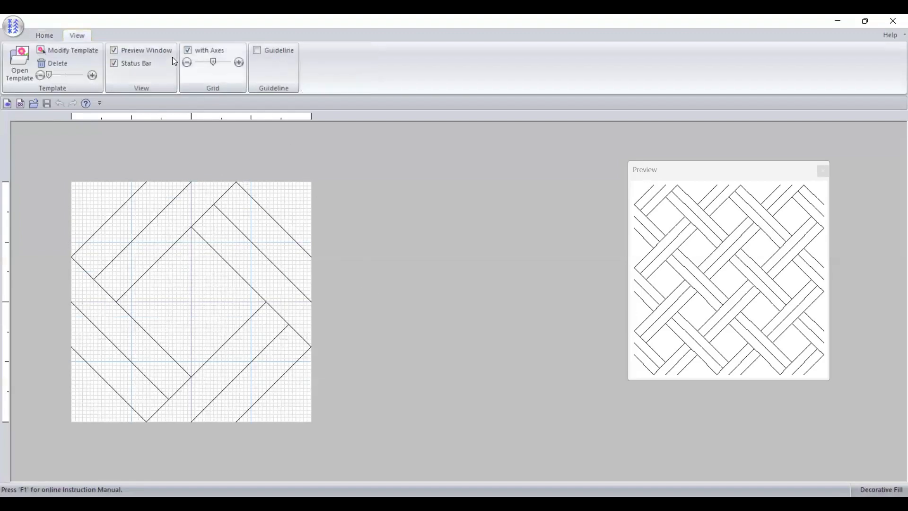
left_click(202, 64)
left_click_drag(212, 62, 221, 62)
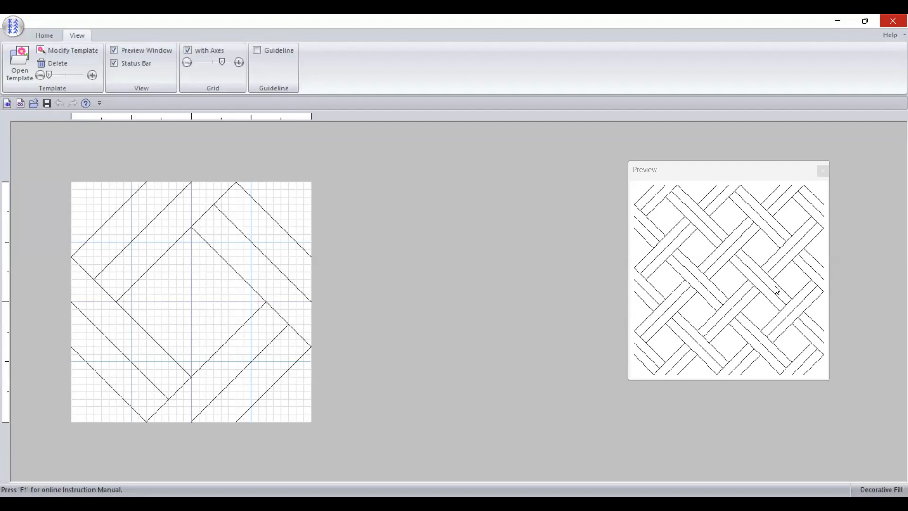
Start a new blank decorative fill without saving the changes to df_pat014
left_click(22, 104)
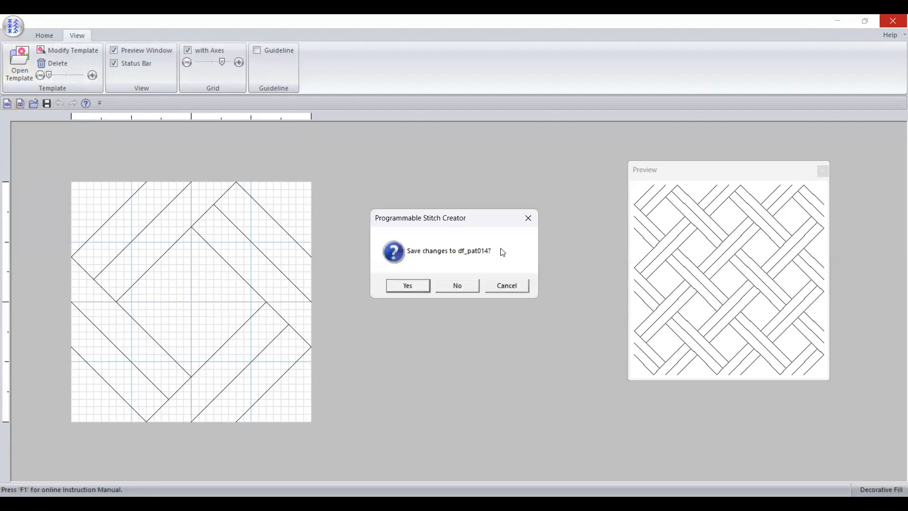
left_click(463, 288)
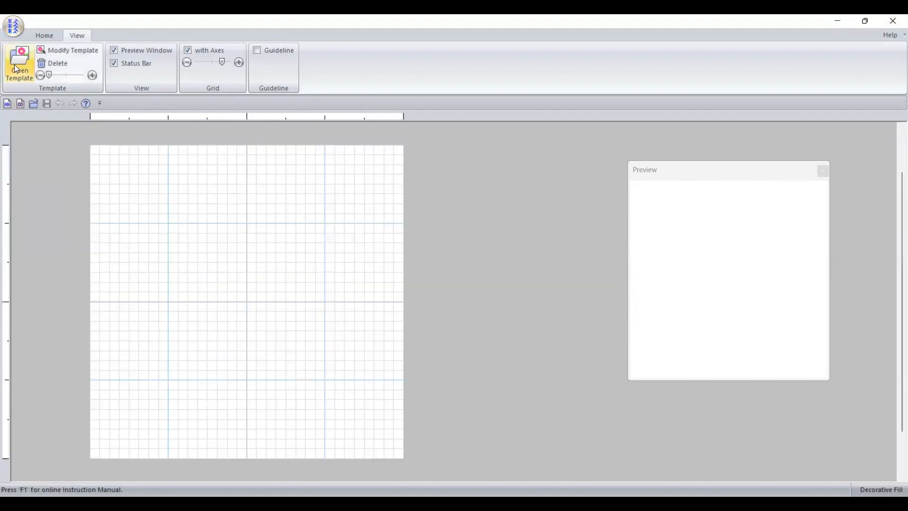
left_click(16, 67)
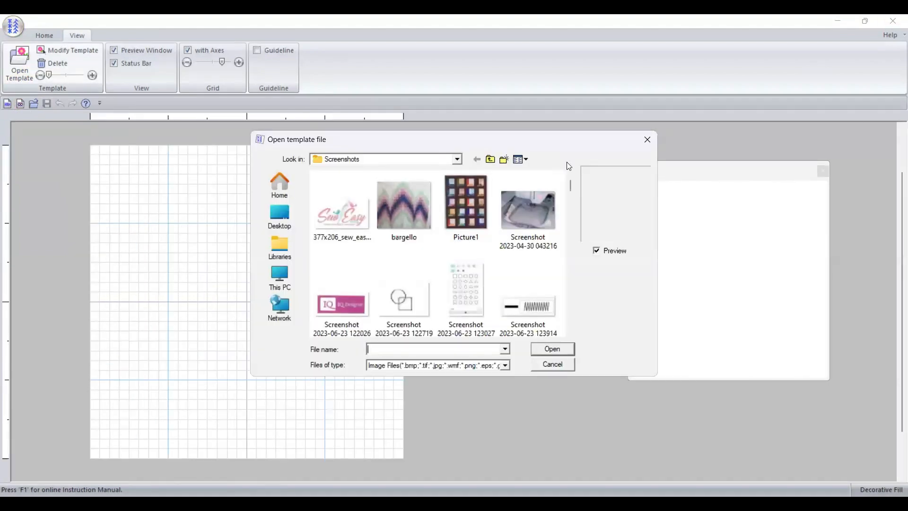
key("Escape")
Open the chevron decorative fill pattern from the Pattern folder
left_click(50, 36)
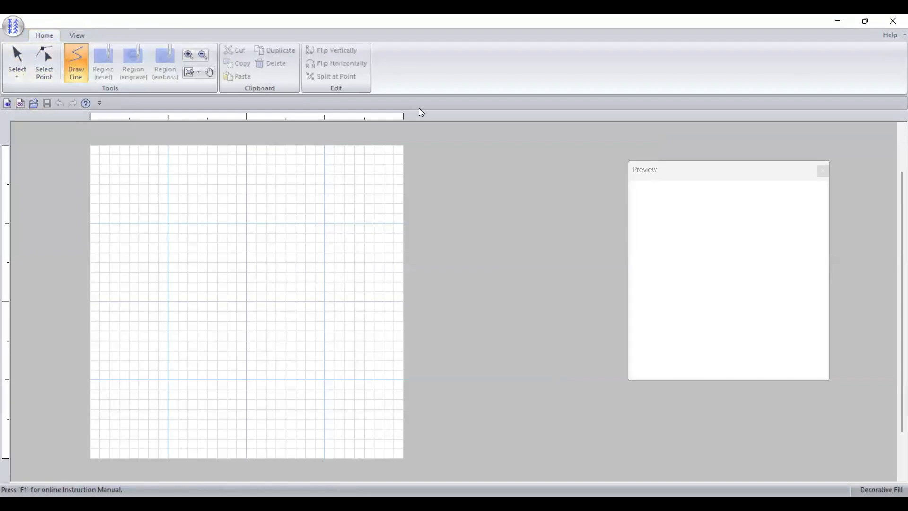
left_click(539, 190)
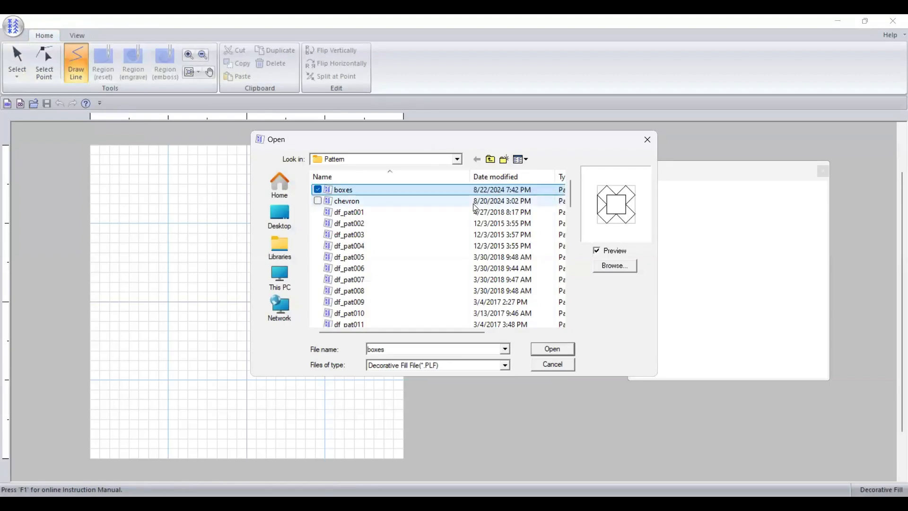
left_click(474, 202)
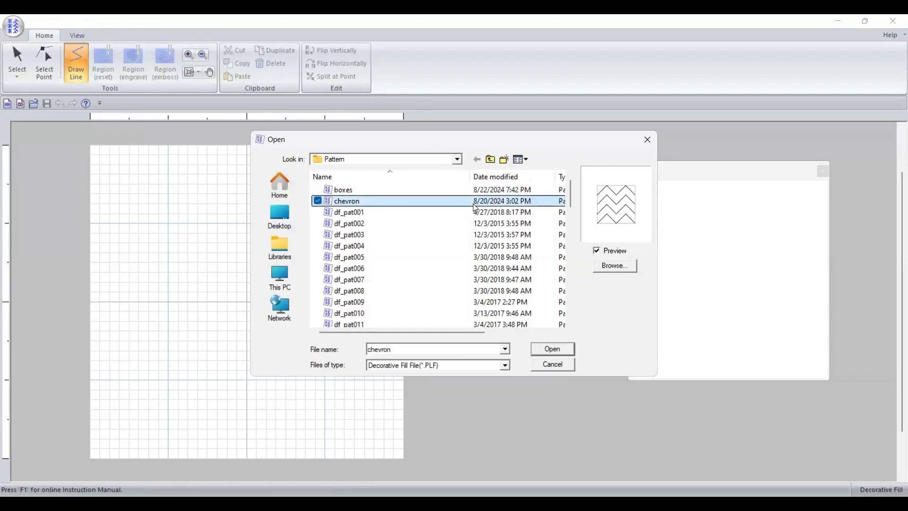
left_click(568, 353)
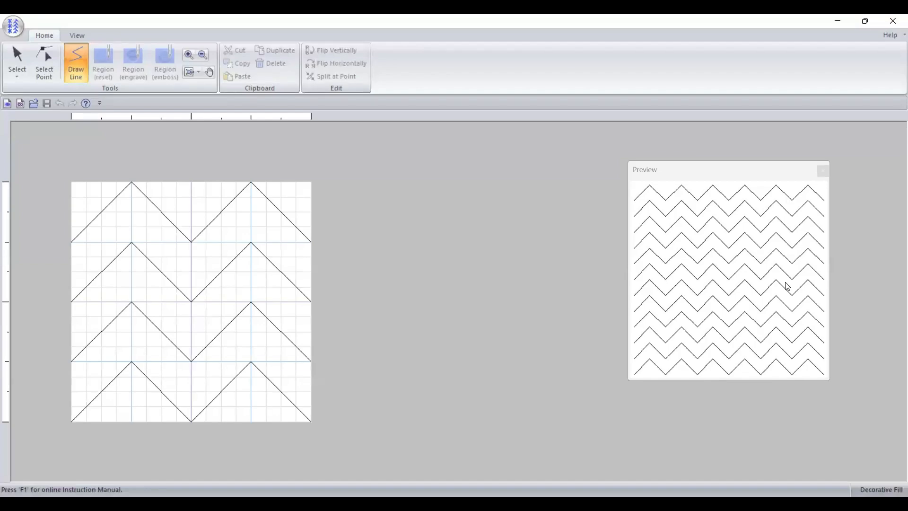
Start a new blank decorative fill and open the loops2 pattern from the Pattern folder
left_click(20, 103)
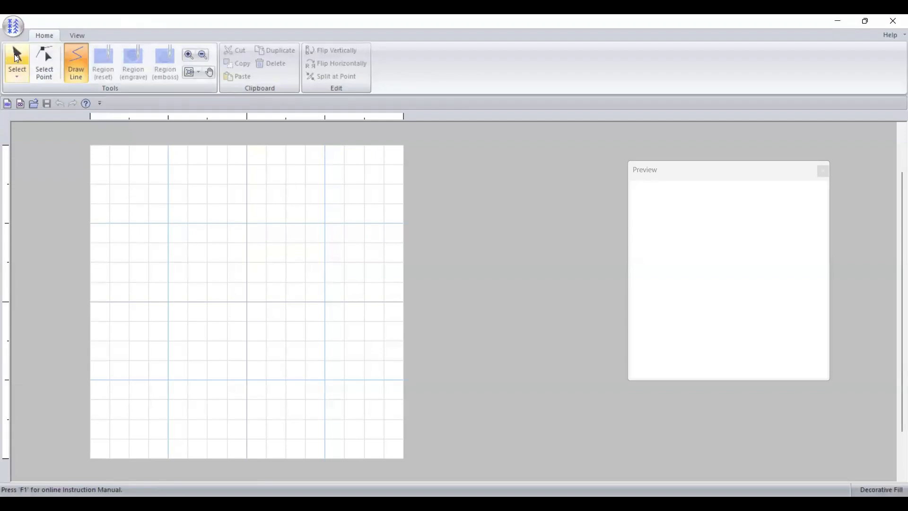
left_click(34, 104)
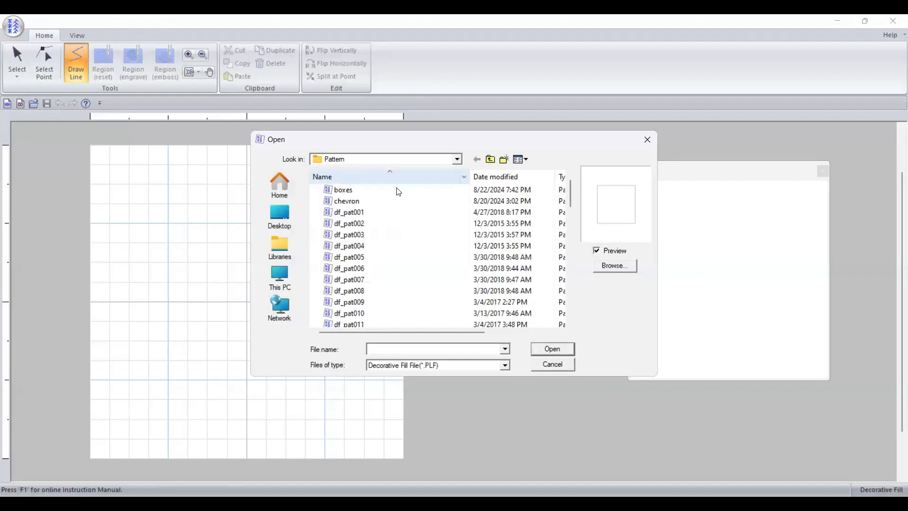
left_click_drag(570, 190, 565, 296)
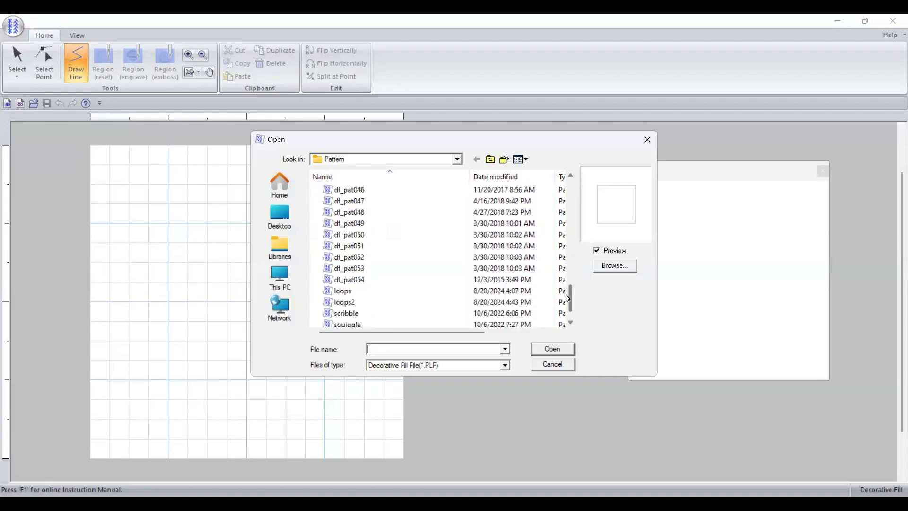
left_click(367, 292)
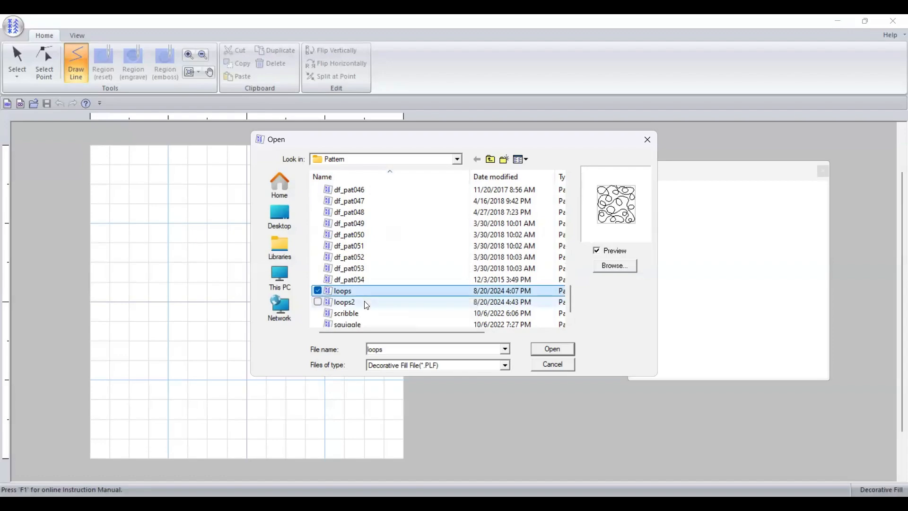
left_click(367, 303)
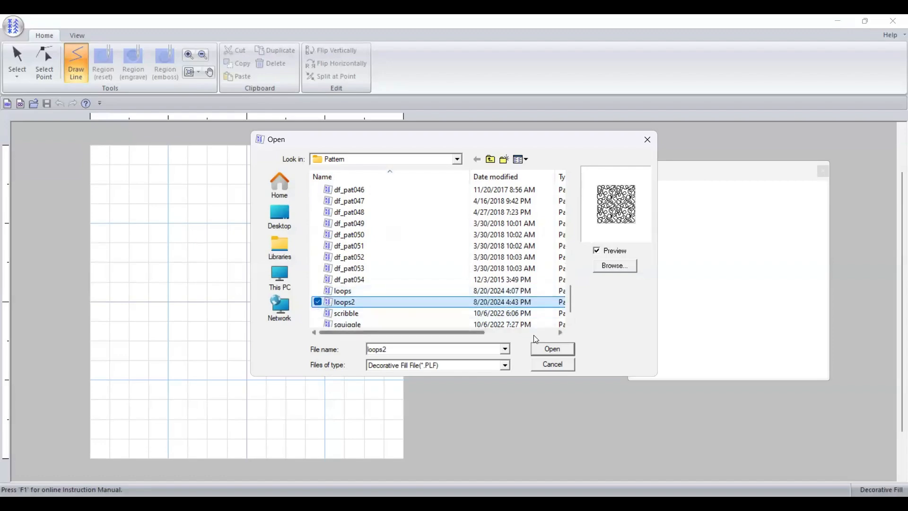
left_click(552, 350)
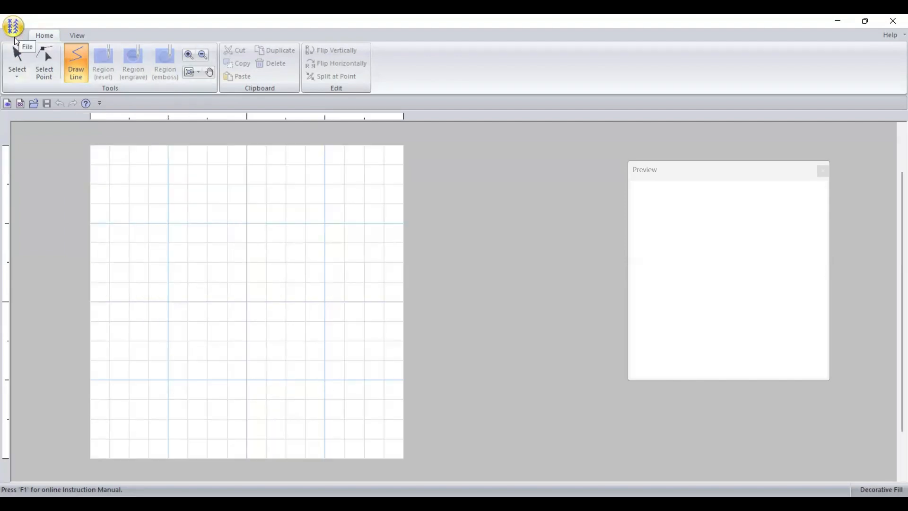
Open the stars decorative fill pattern from the Pattern folder
left_click(16, 36)
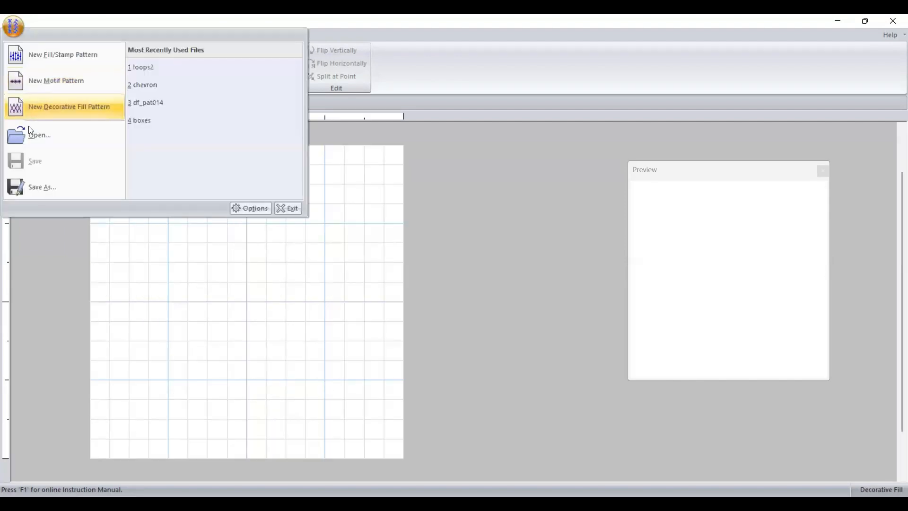
left_click(39, 135)
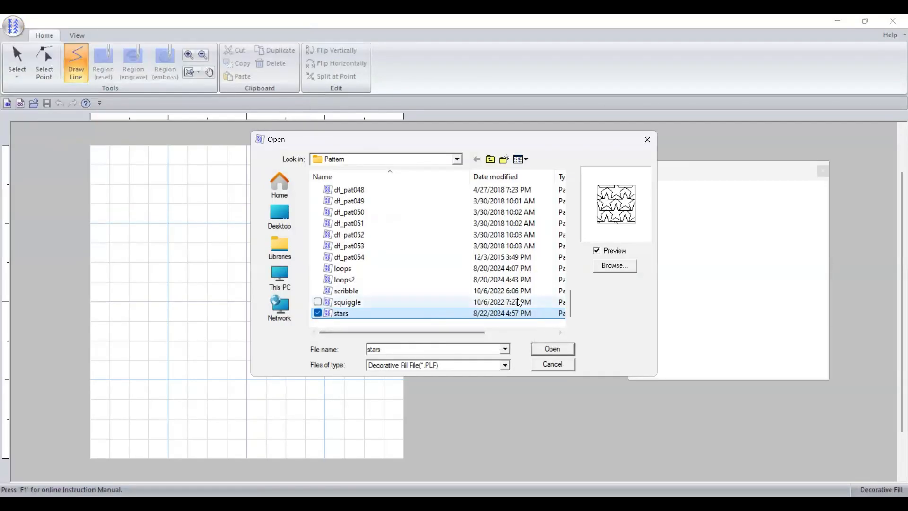
left_click(552, 349)
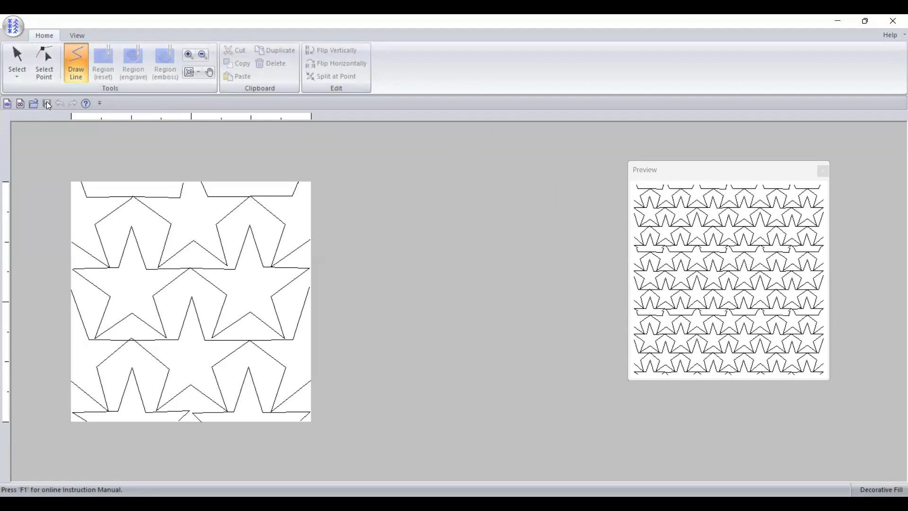
left_click(33, 104)
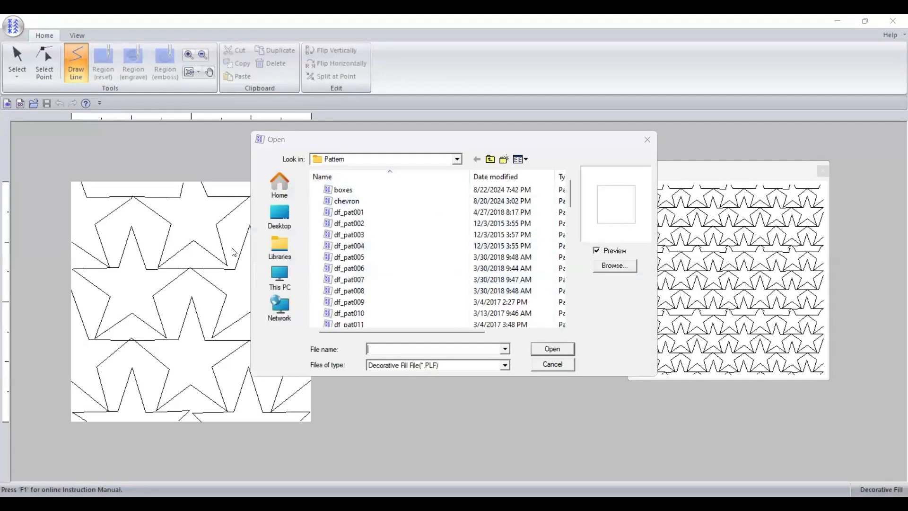
left_click(557, 366)
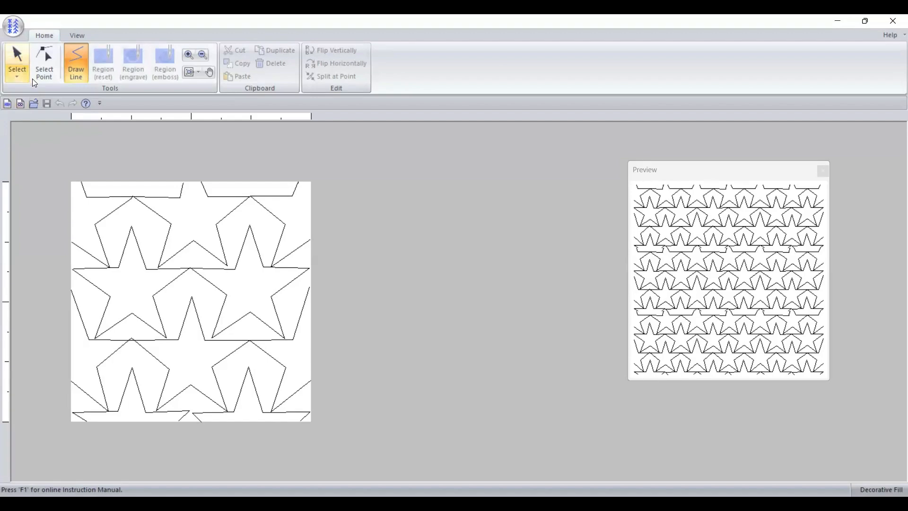
Start a new blank decorative fill and open tripleheartsdec from the triplehearts folder inside Mini Lessons and Quilting
left_click(21, 102)
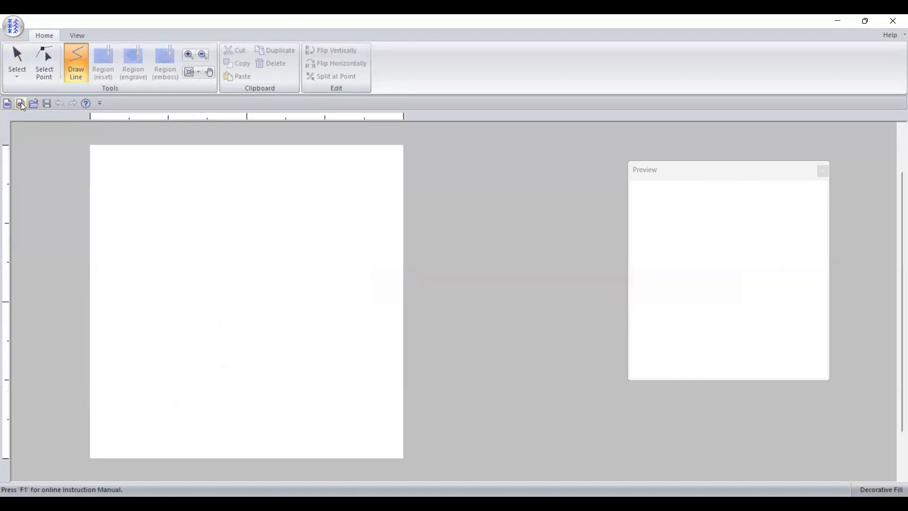
left_click(16, 30)
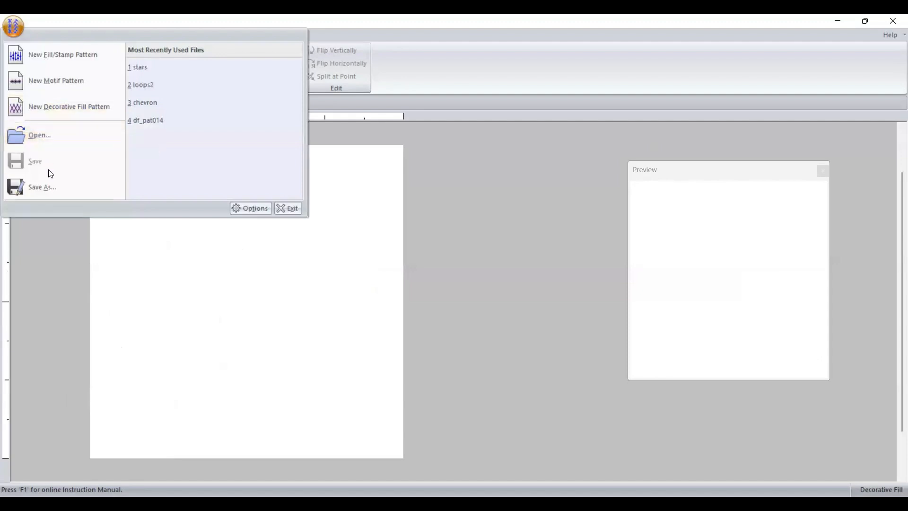
left_click(50, 138)
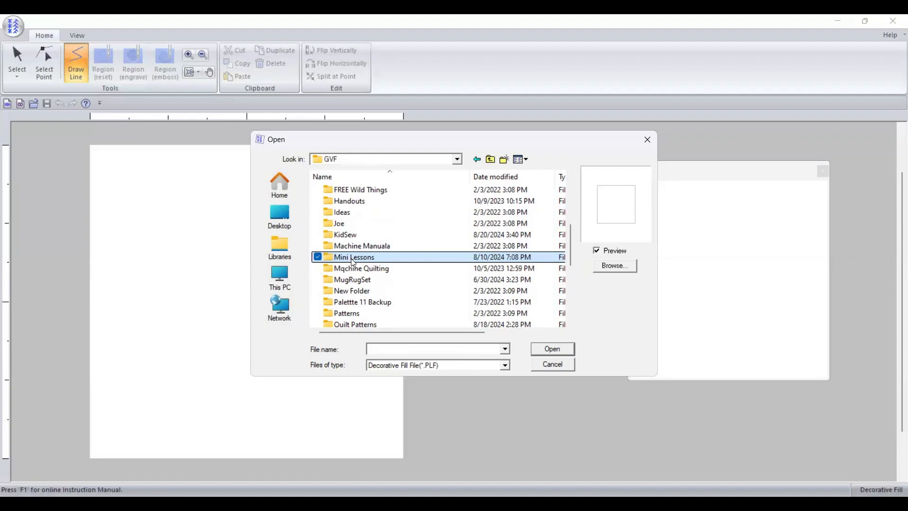
double_click(351, 259)
double_click(357, 194)
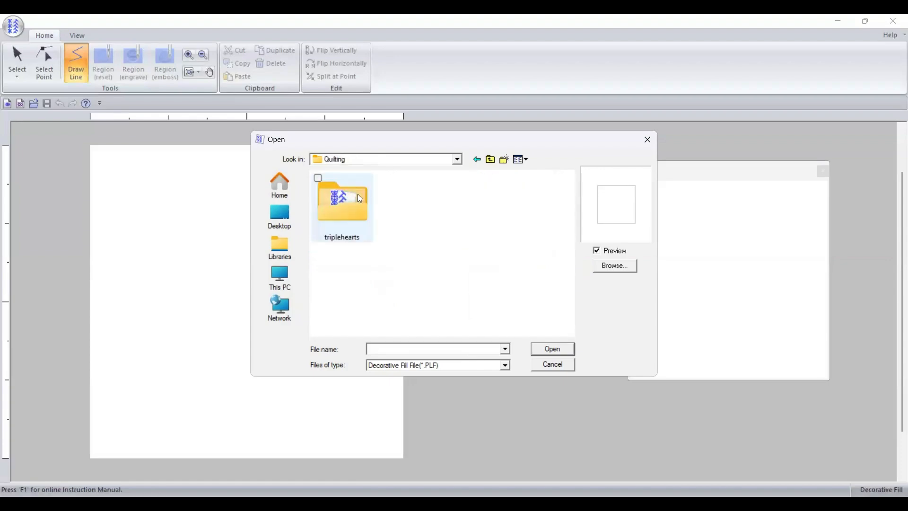
left_click(357, 221)
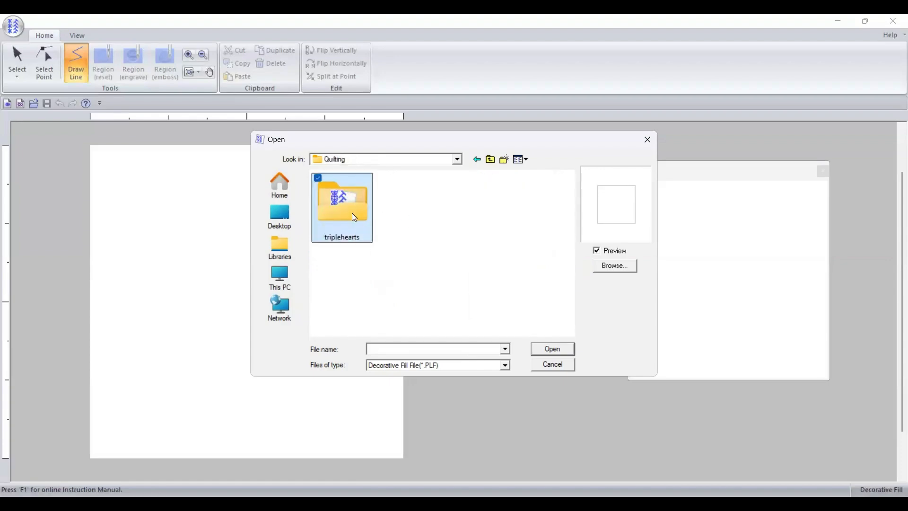
double_click(356, 221)
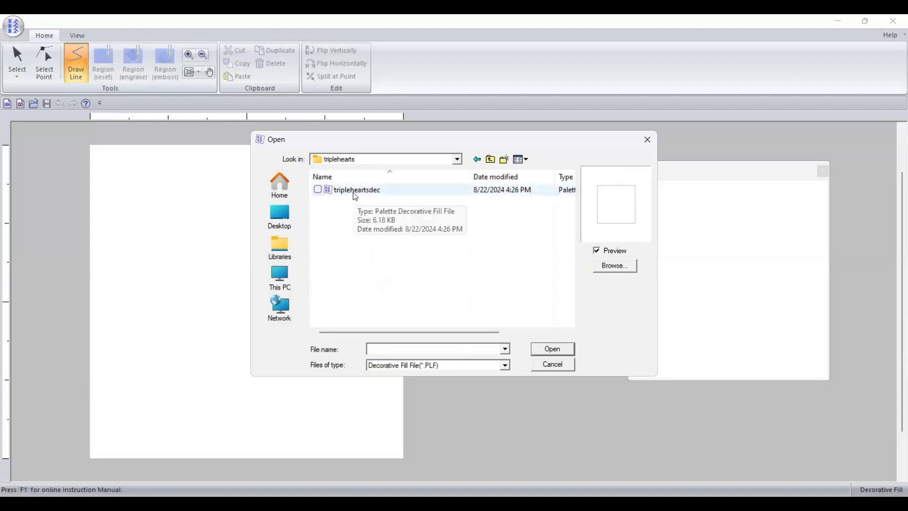
left_click(355, 196)
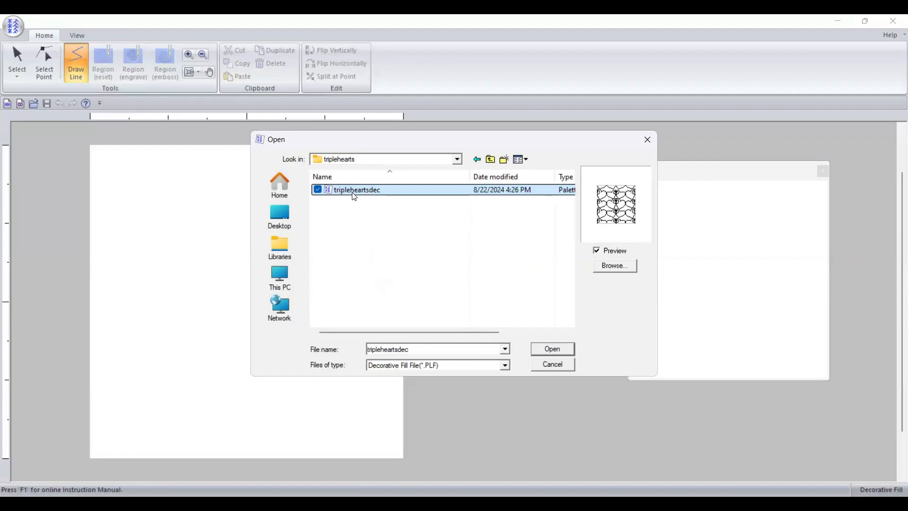
key("Return")
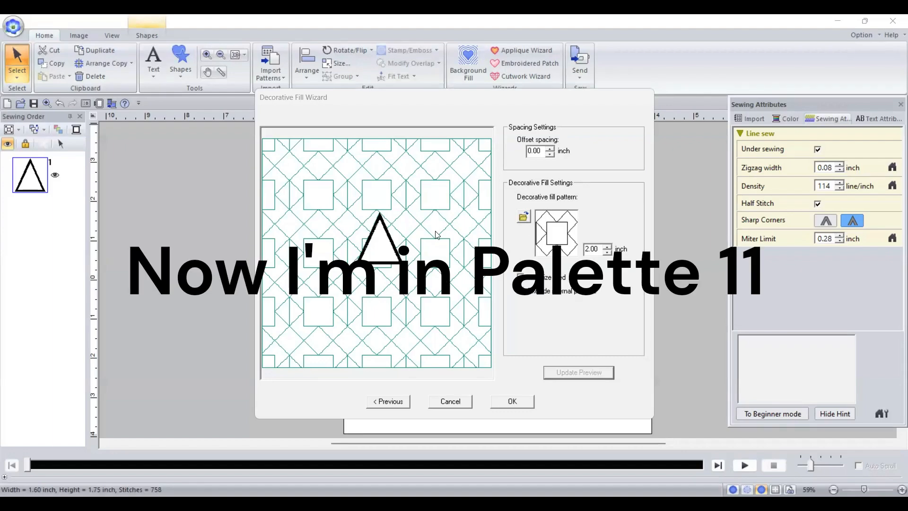
In Palette 11's Decorative Fill Wizard, replace the boxes pattern with the custom triple hearts pattern
left_click(523, 218)
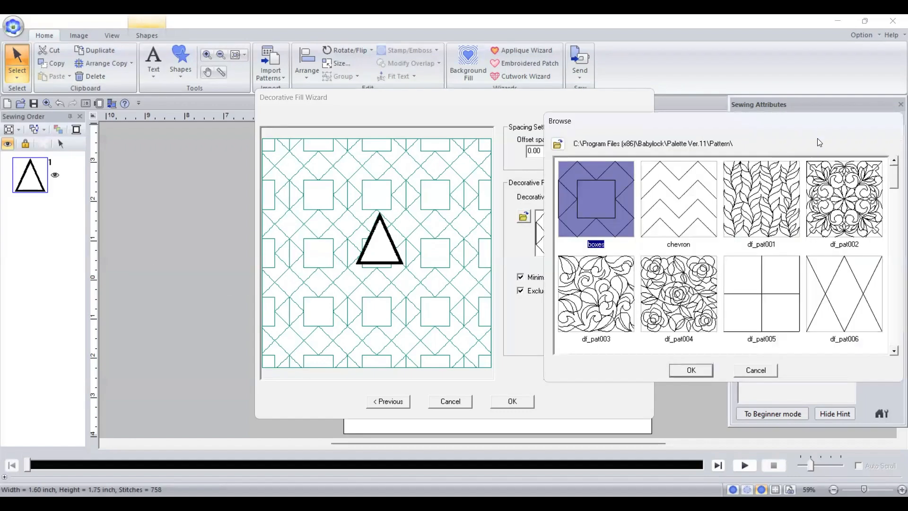
scroll(825, 194, "down", 5)
left_click(684, 319)
left_click(691, 370)
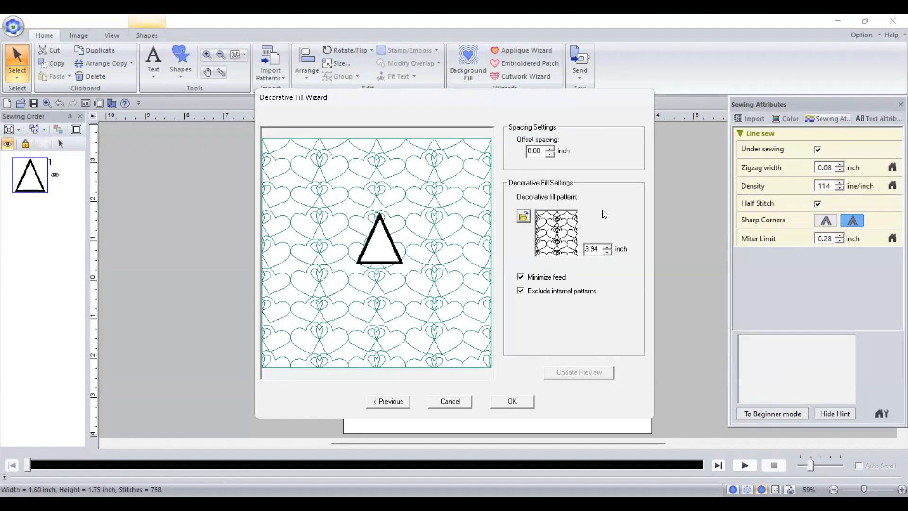
Set the hearts pattern size to 4.00 inch, update the preview and apply the decorative fill around the triangle
left_click(609, 247)
left_click(563, 373)
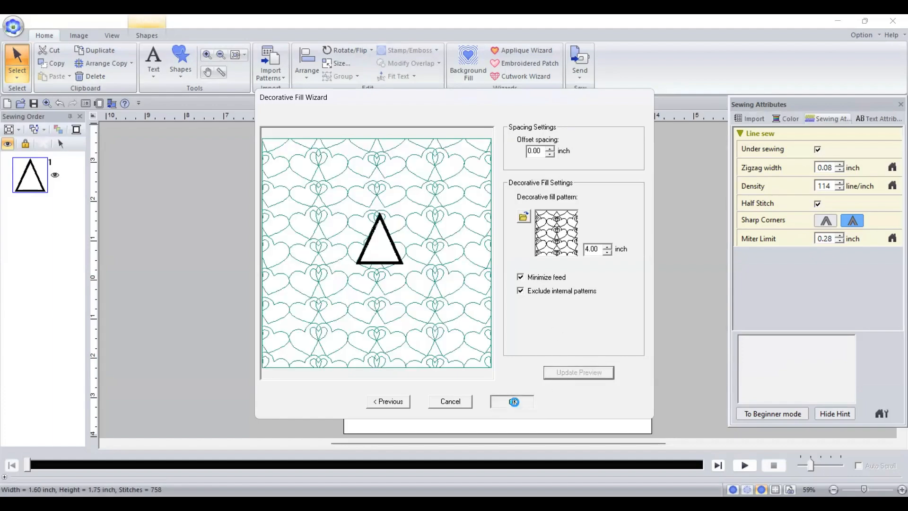
left_click(514, 401)
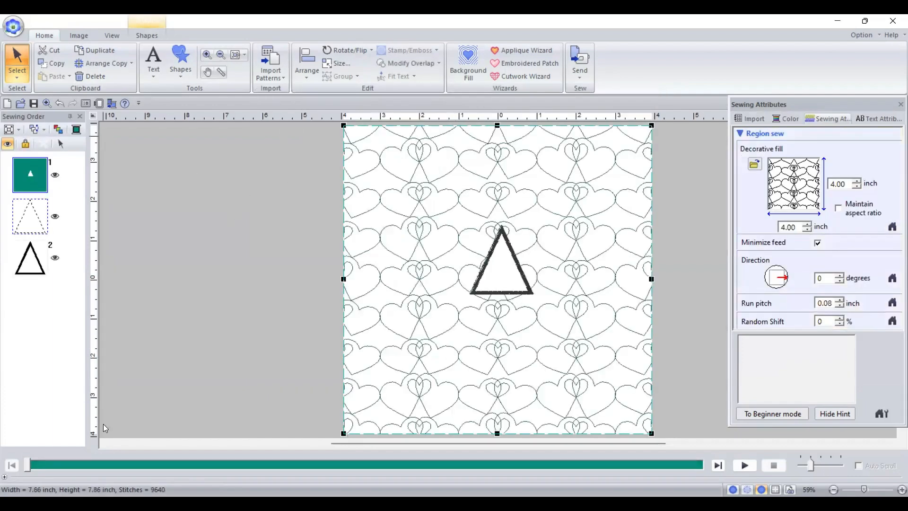
Play the stitch simulation of the hearts background fill, adjusting the simulation speed
left_click_drag(29, 468, 30, 468)
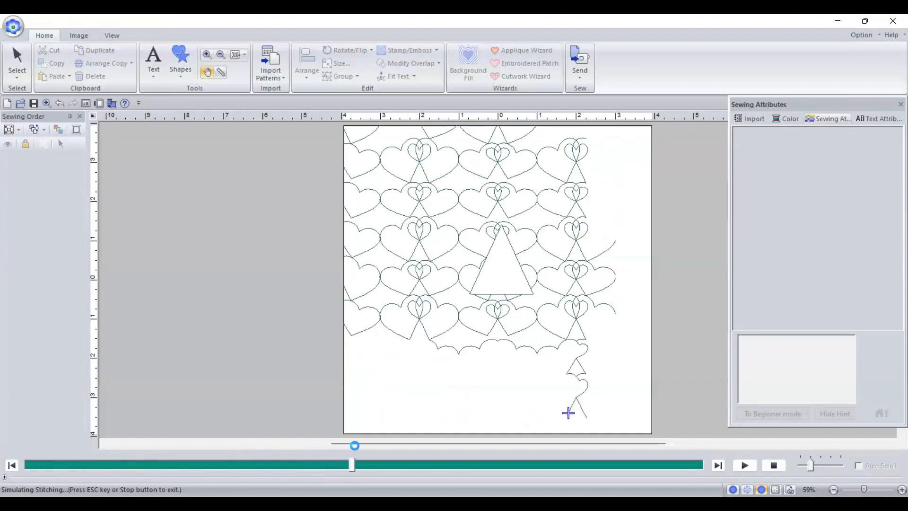
left_click(800, 465)
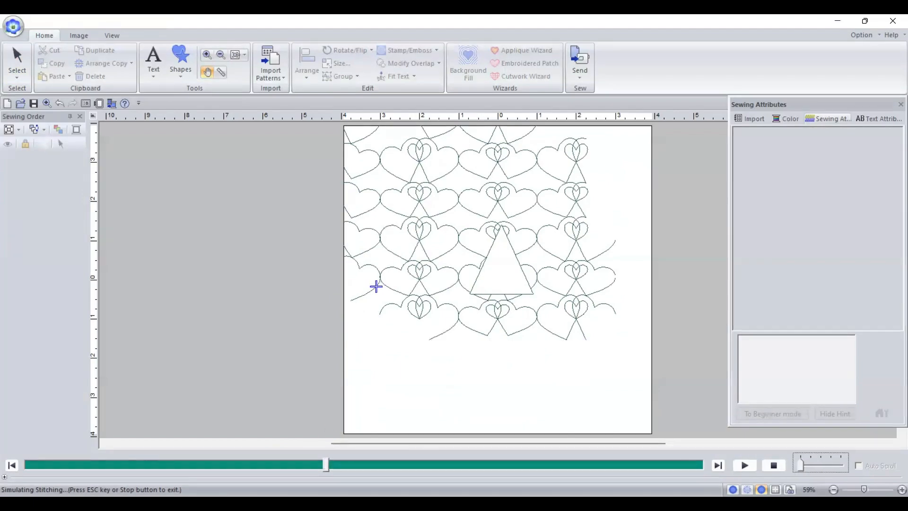
left_click(744, 465)
left_click(805, 466)
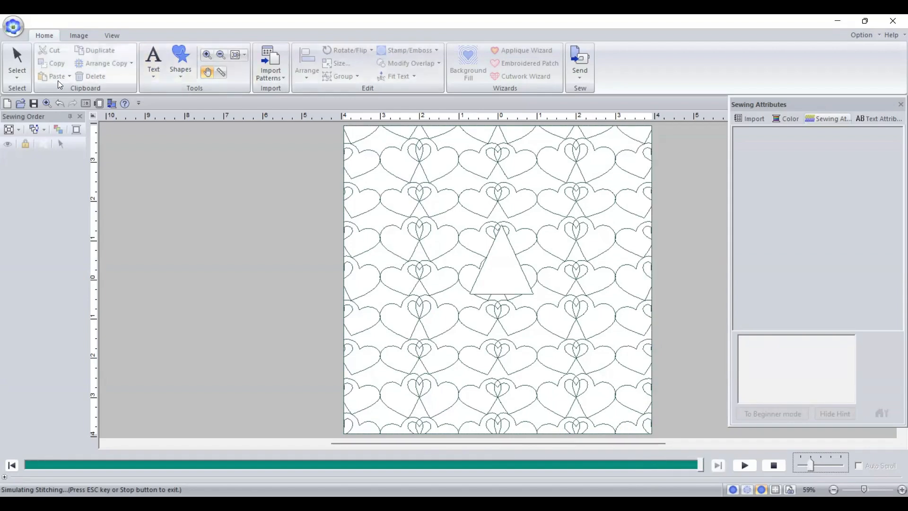
Start a new design and draw a triangle about 1.13 by 1.35 inches in the upper middle of the page
left_click(7, 106)
left_click(180, 59)
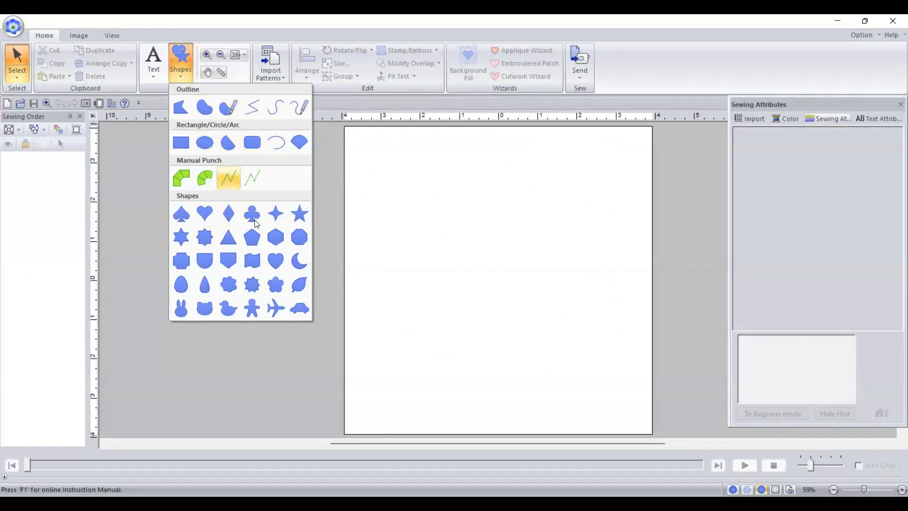
left_click(229, 237)
left_click_drag(484, 213, 525, 263)
Change the hoop size in the design settings to 4" x 4"
left_click(13, 26)
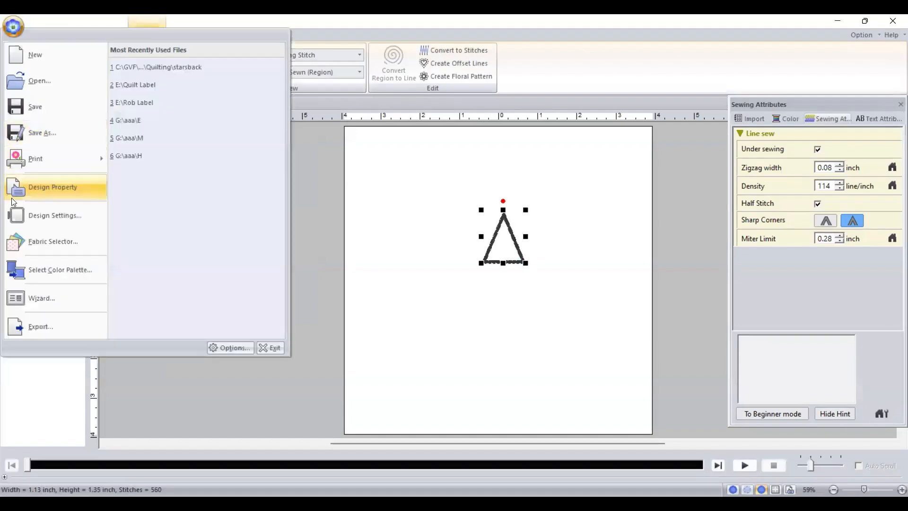
left_click(14, 215)
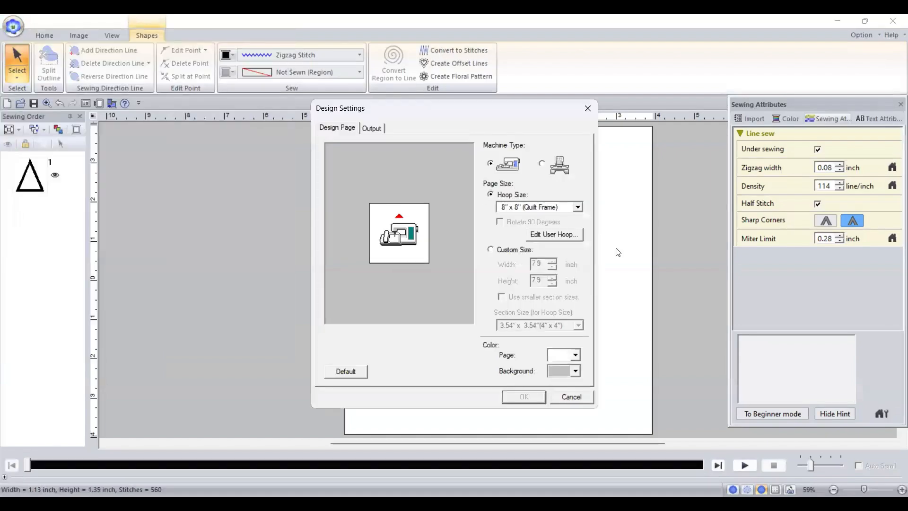
left_click(577, 206)
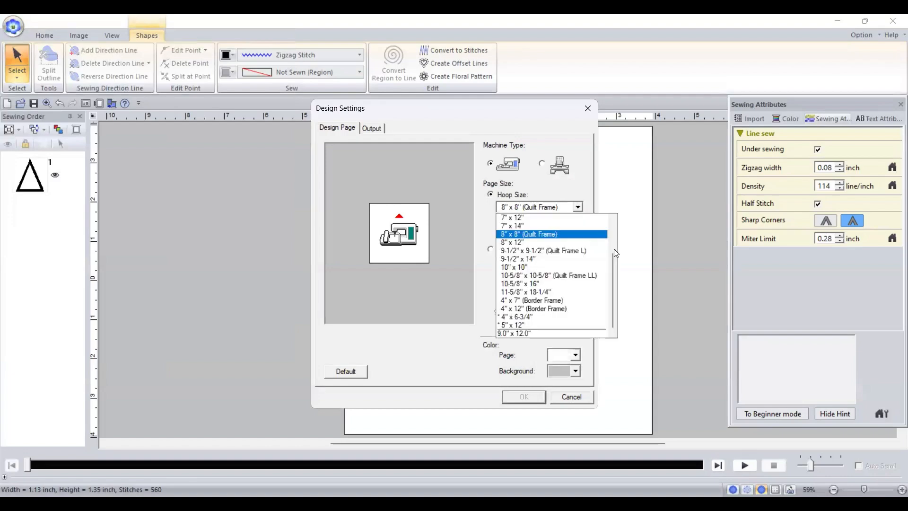
scroll(613, 258, "up", 2)
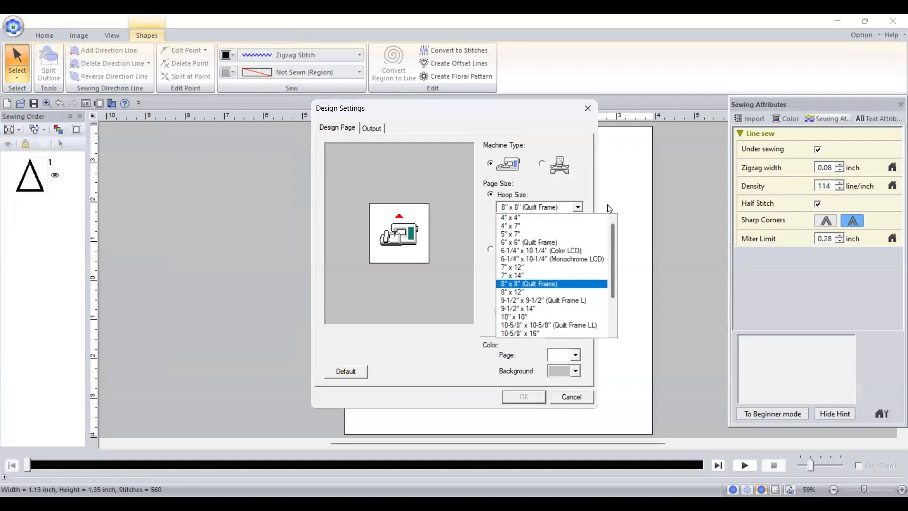
left_click(515, 217)
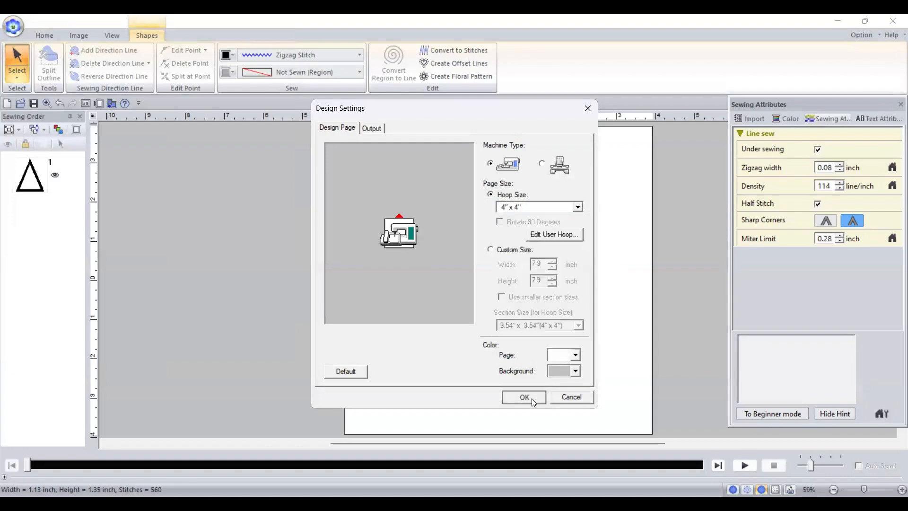
left_click(523, 397)
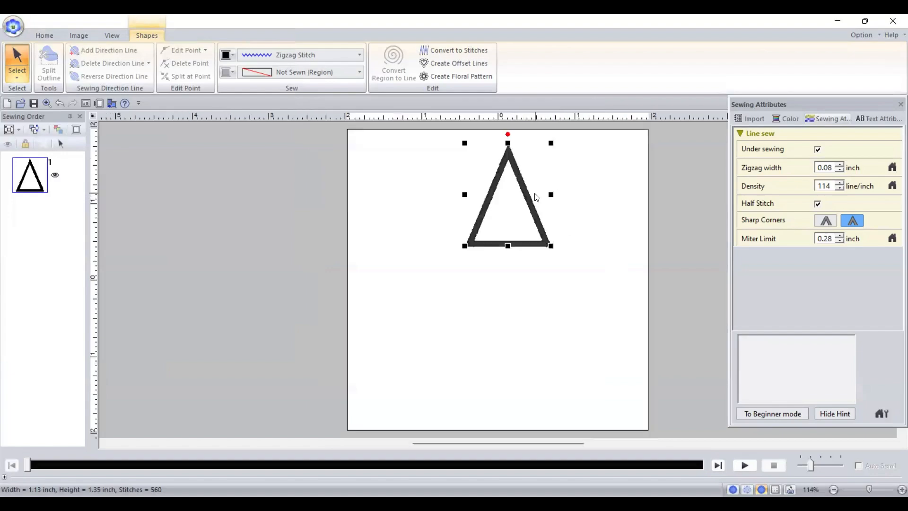
Move the triangle down to the middle of the page and shrink it to about 0.22 by 0.26 inches
left_click_drag(525, 198, 525, 273)
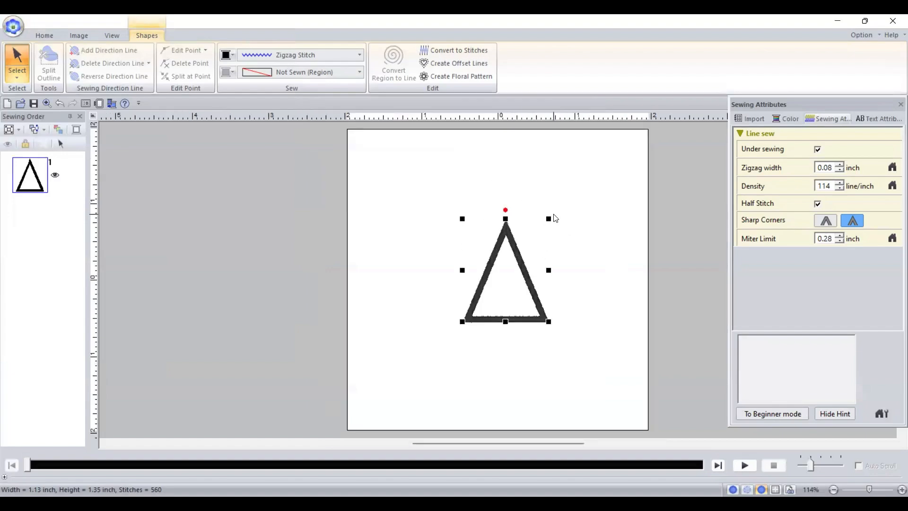
left_click_drag(548, 219, 478, 294)
left_click(44, 35)
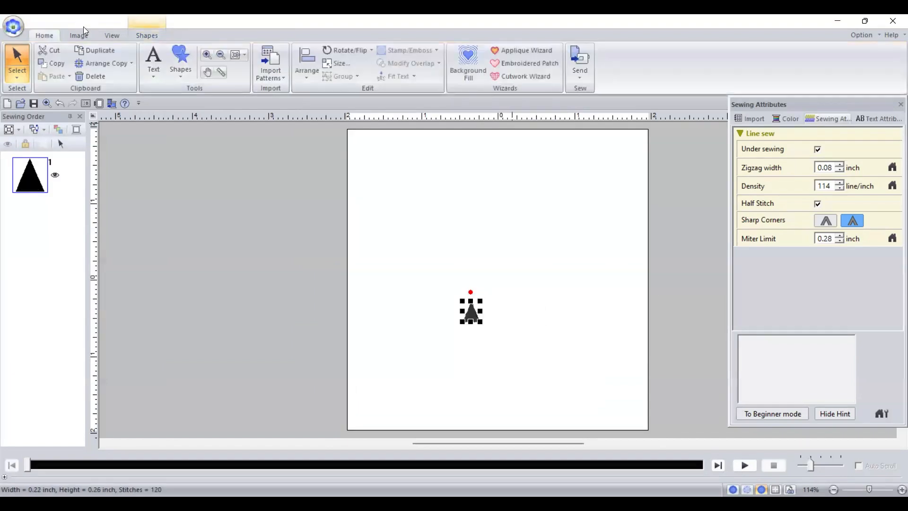
Add a Decorative Fill background to the region around the small triangle, using the tripleheartsdec pattern
left_click(466, 71)
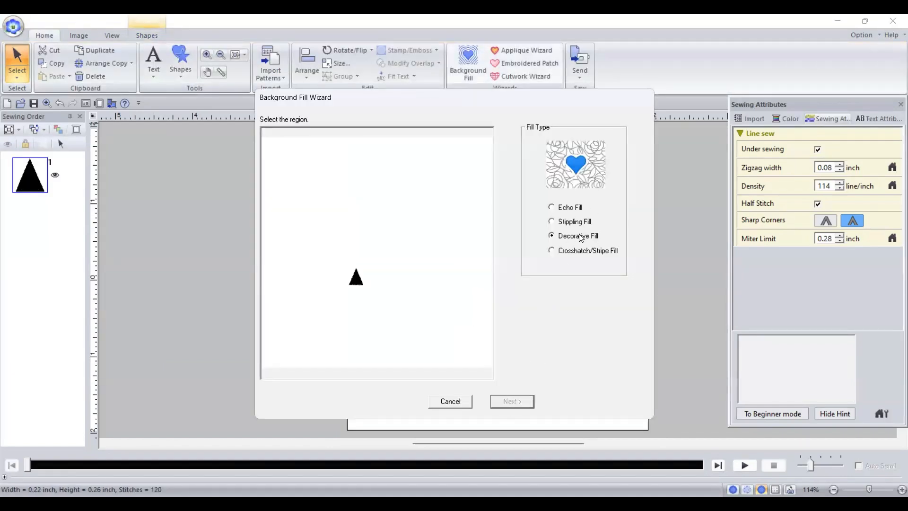
left_click(440, 267)
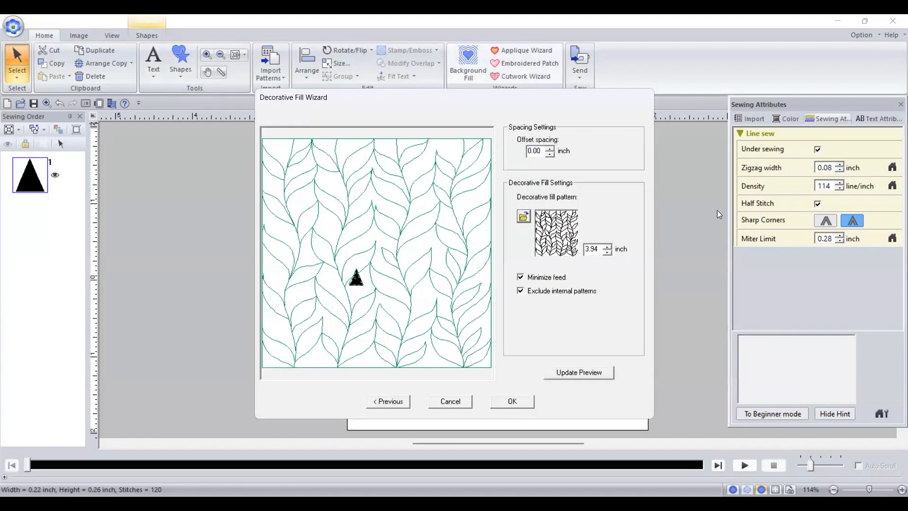
left_click_drag(895, 182, 897, 338)
left_click(716, 285)
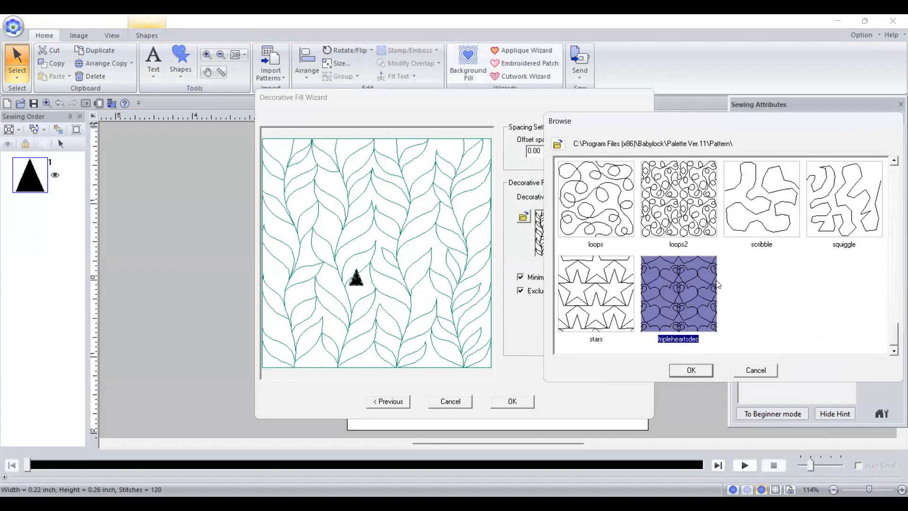
left_click(694, 371)
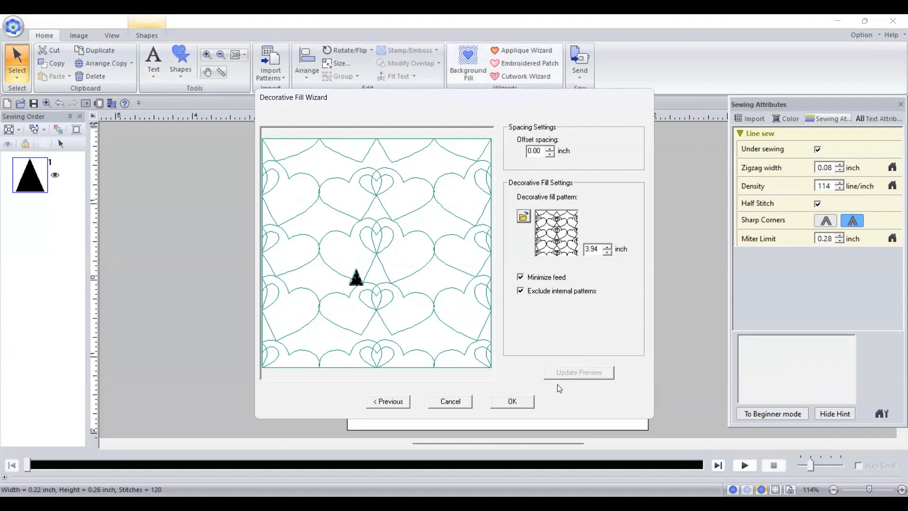
left_click(511, 402)
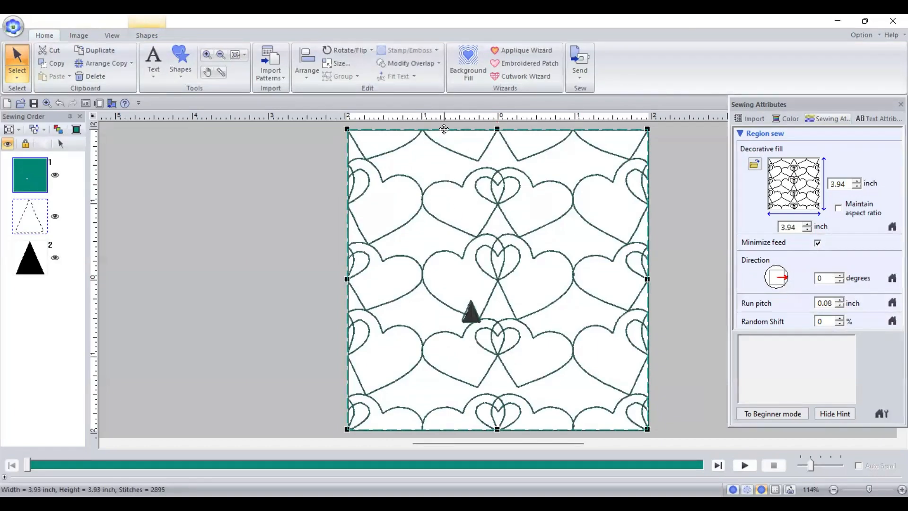
Run the stitch simulation of the triple hearts background fill and skip ahead to its end
left_click(28, 466)
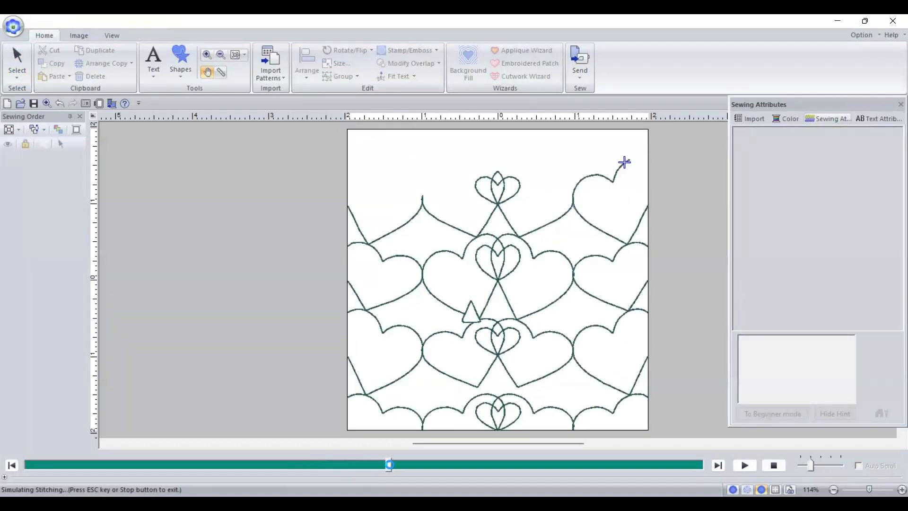
left_click(719, 466)
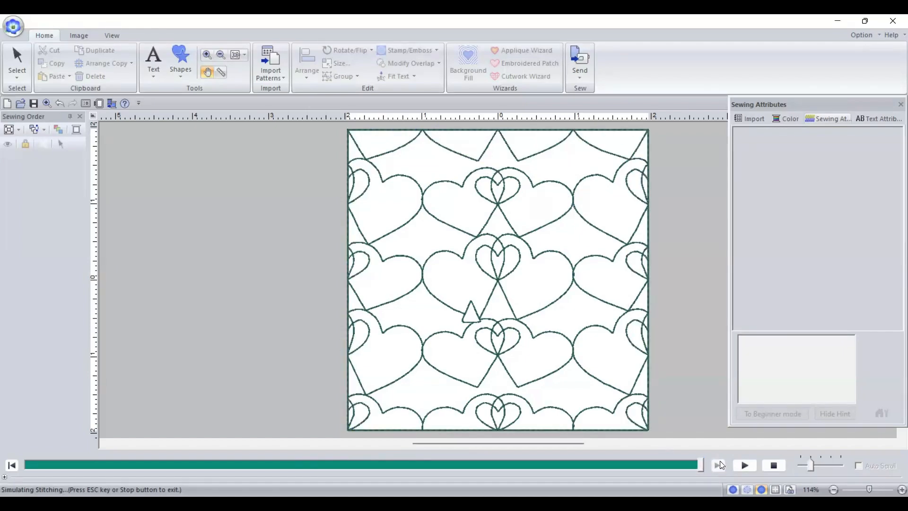